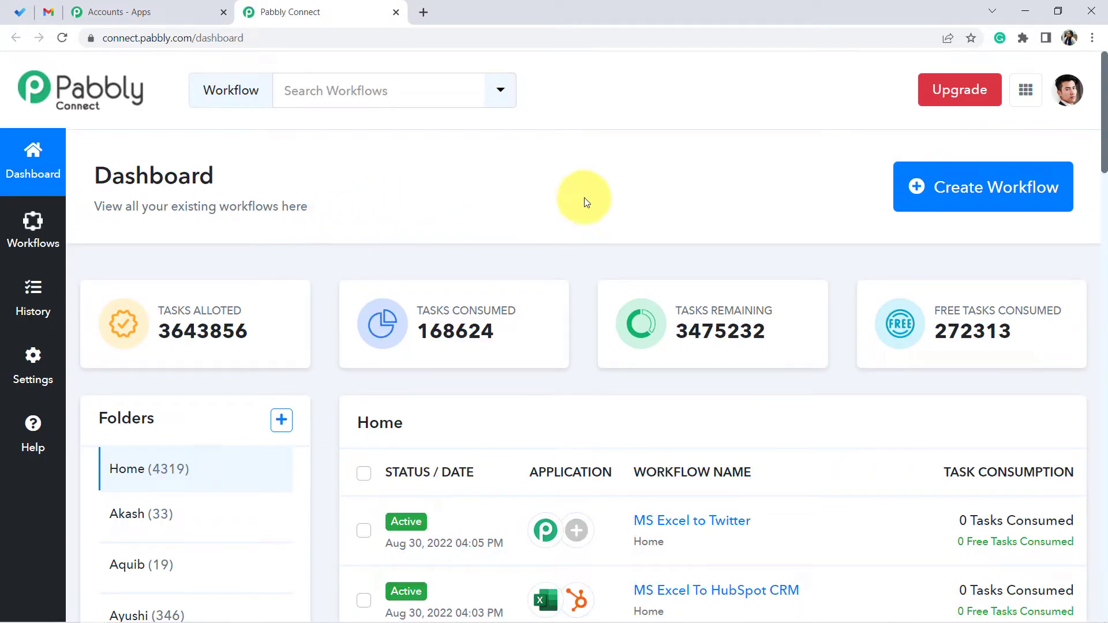
- Create a new workflow named "Auto-send Email about every Task Created in Microsoft To Do"
drag(112, 176, 200, 175)
click(960, 201)
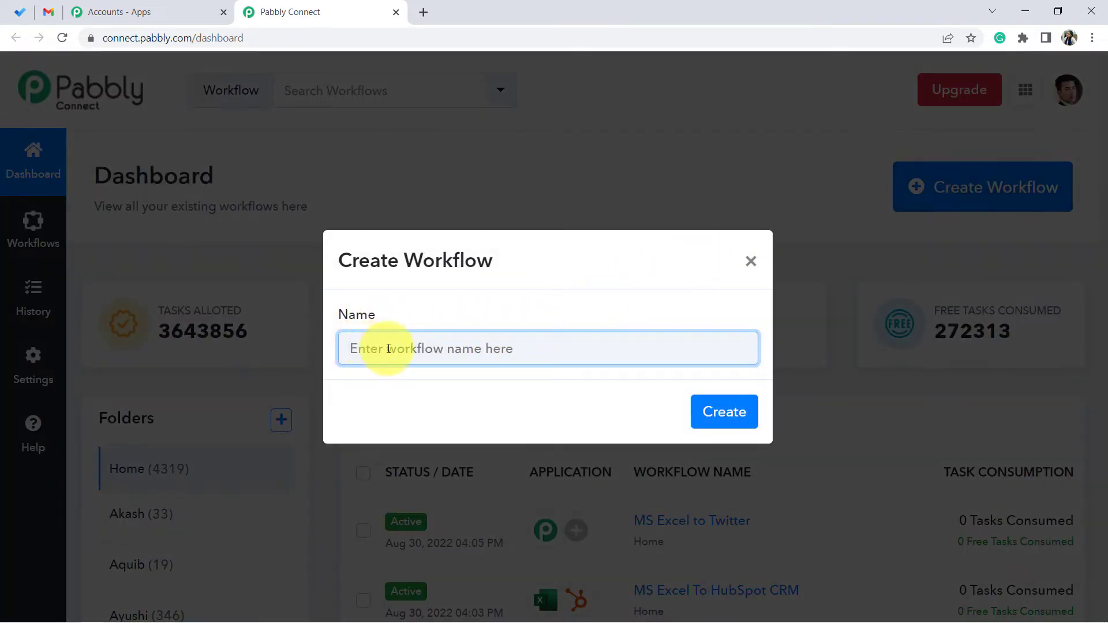
text(Auto-send Email about every Task Created in Microsoft To Do)
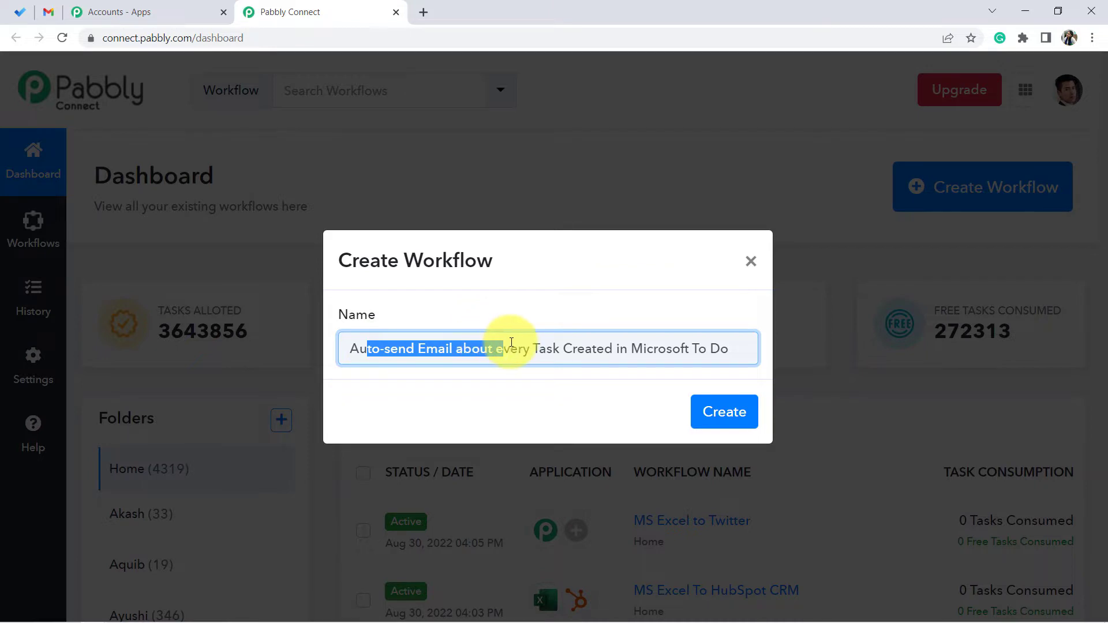
drag(598, 349, 640, 348)
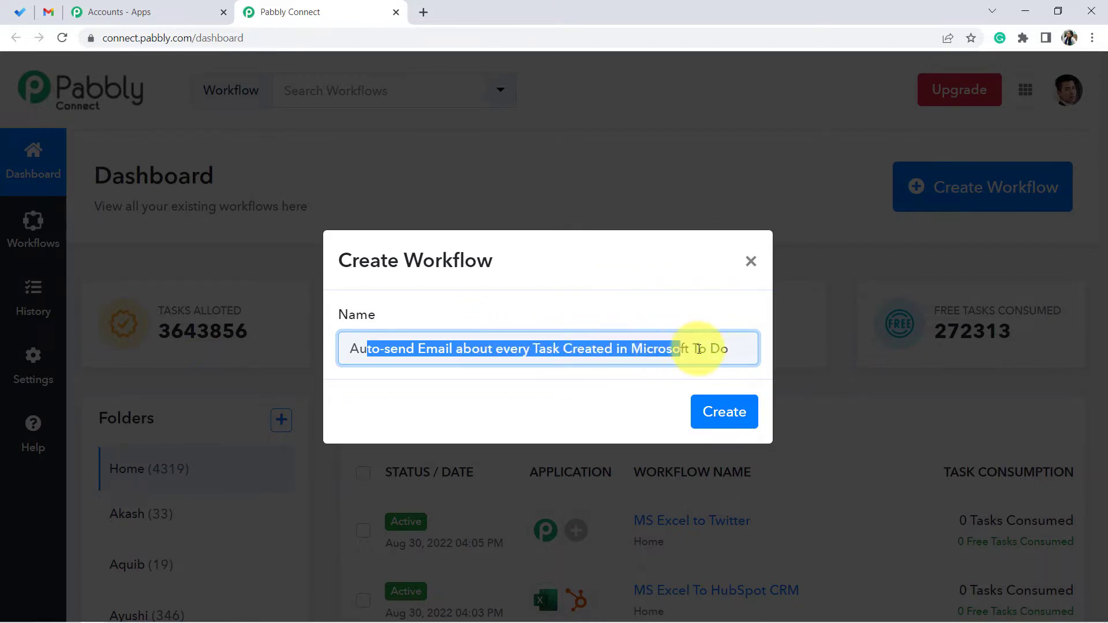
click(721, 348)
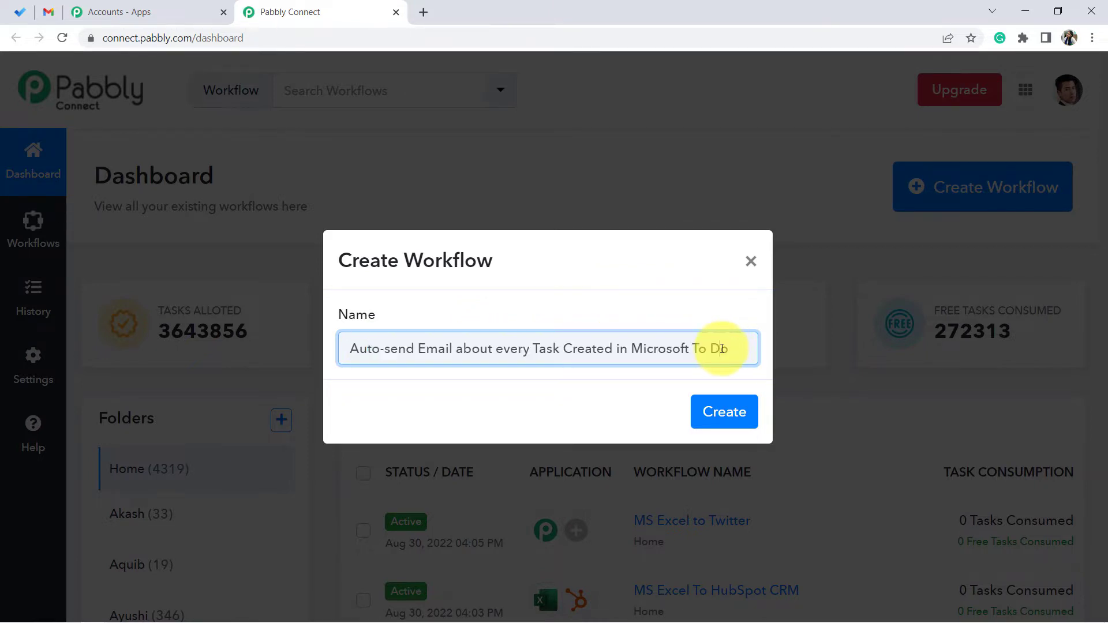
click(725, 411)
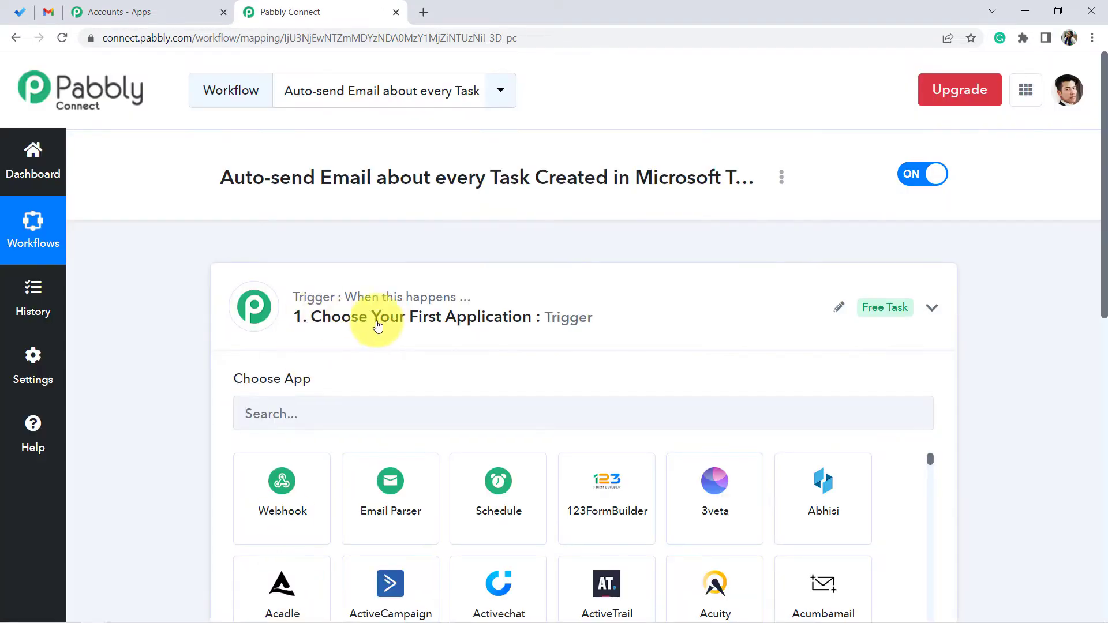
click(379, 326)
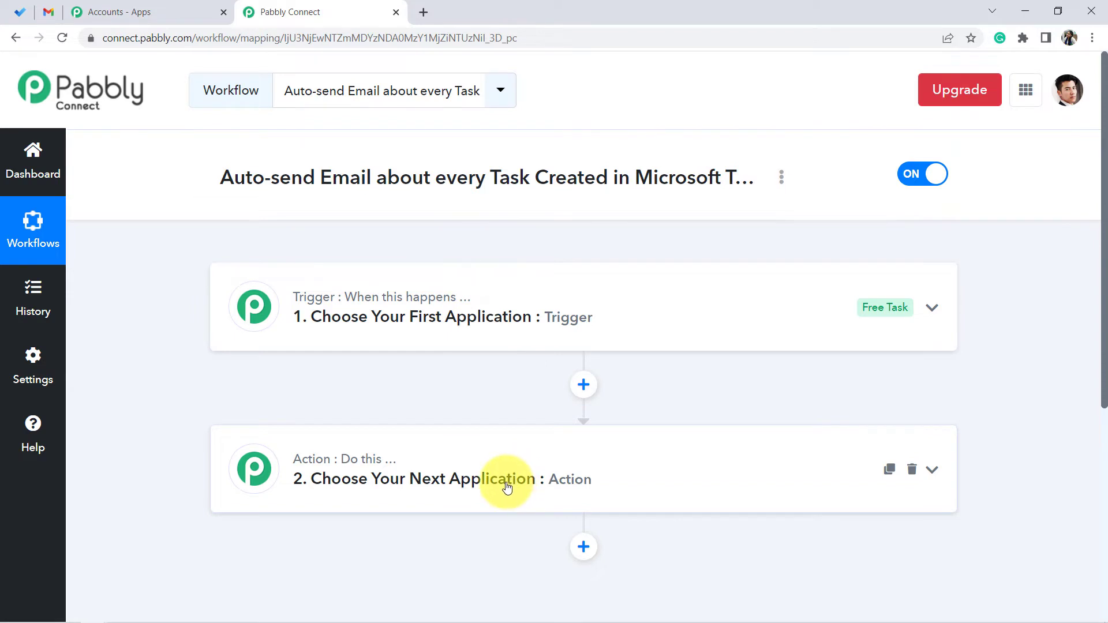
drag(180, 198, 618, 197)
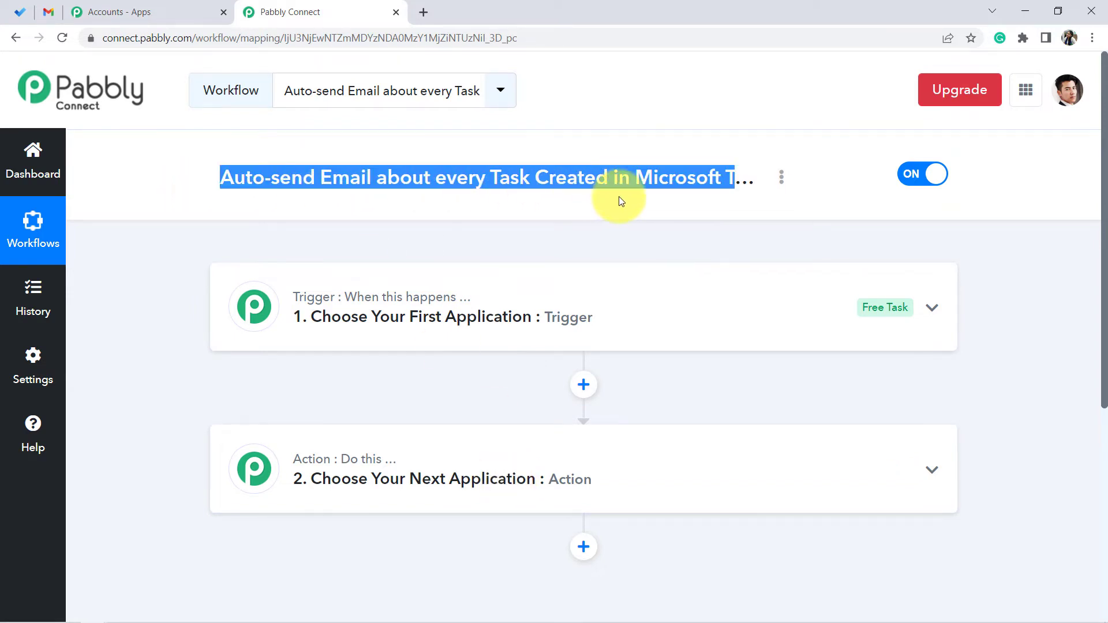
click(577, 219)
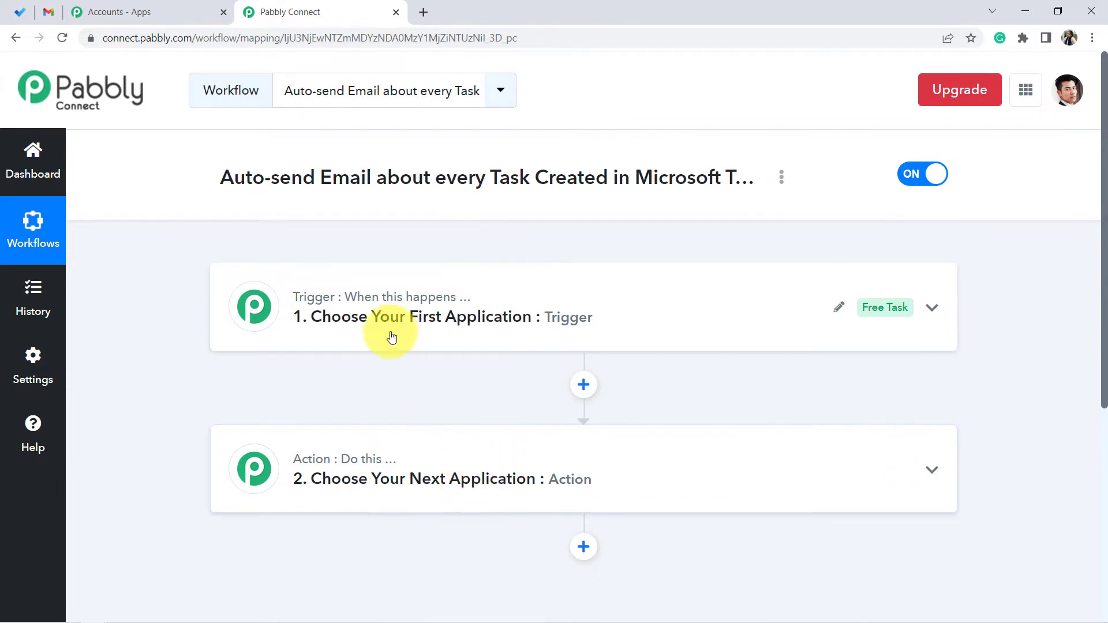
- Set the trigger app to Microsoft To-Do with the New Task trigger event
click(366, 327)
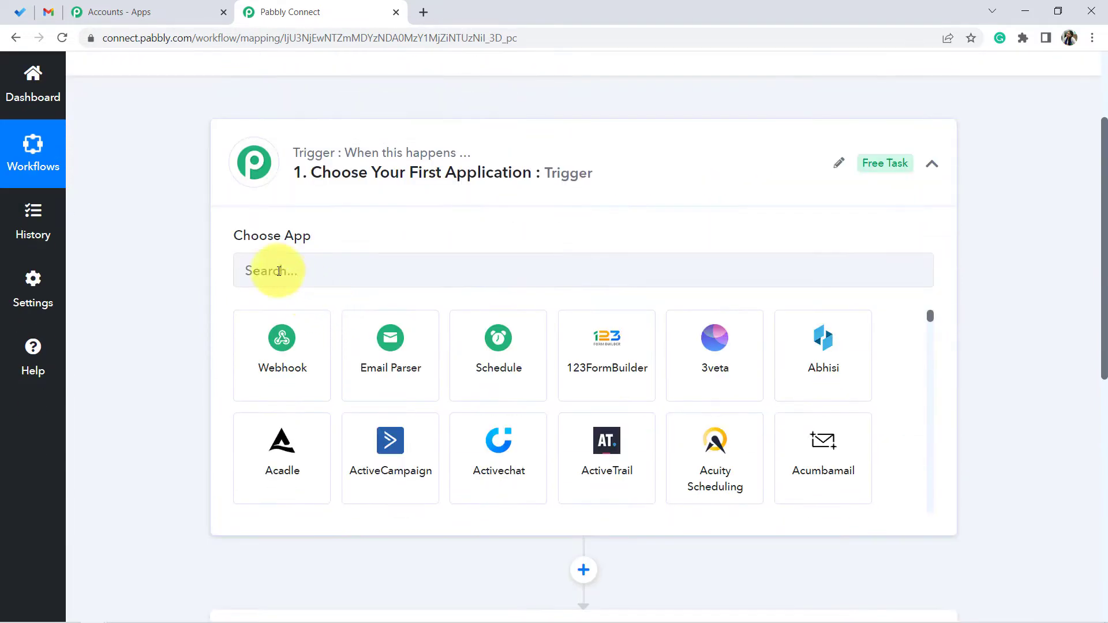
click(277, 270)
text(mi)
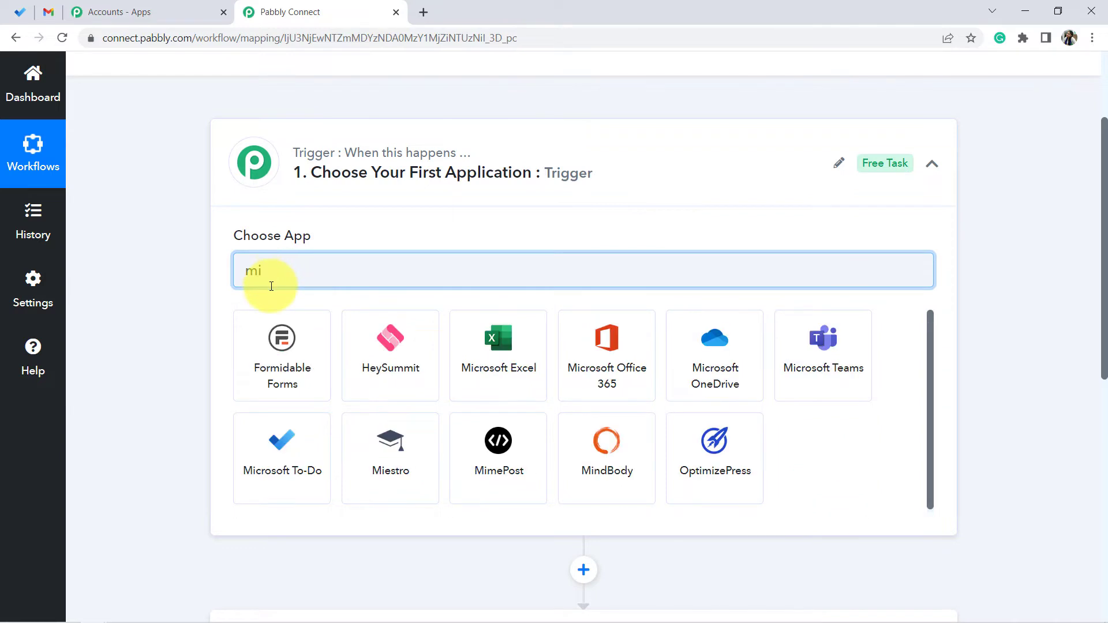
text(cr)
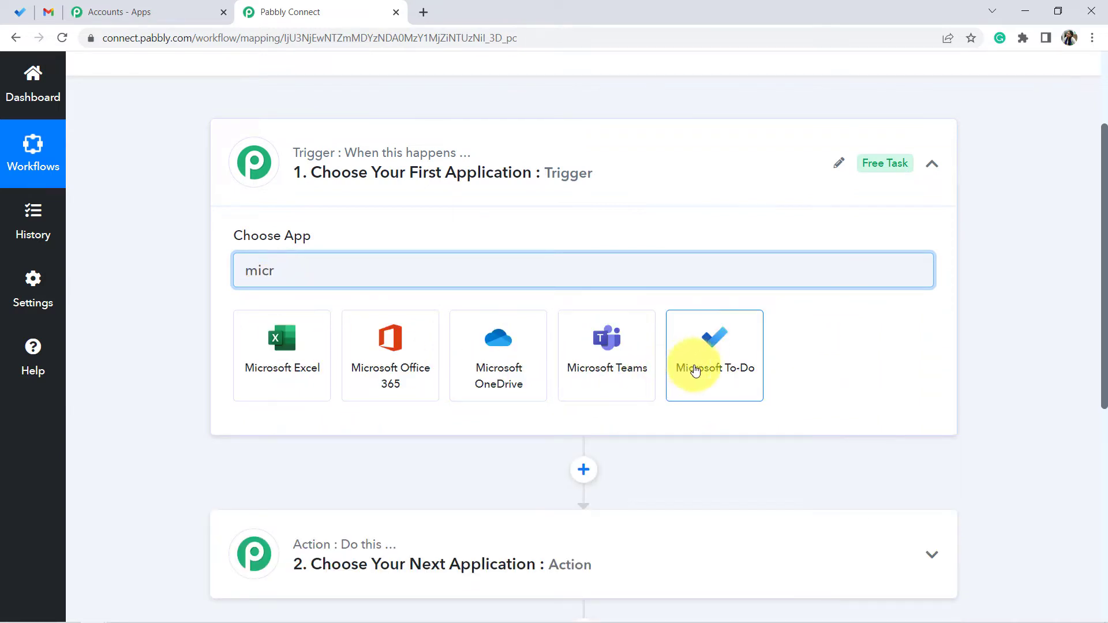
click(689, 376)
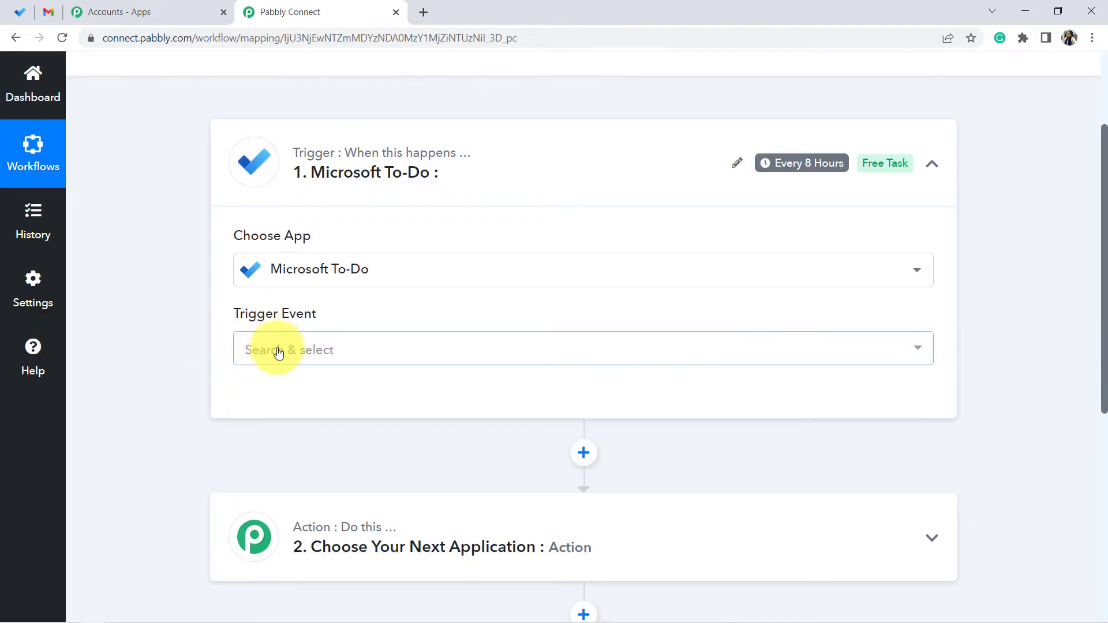
click(277, 350)
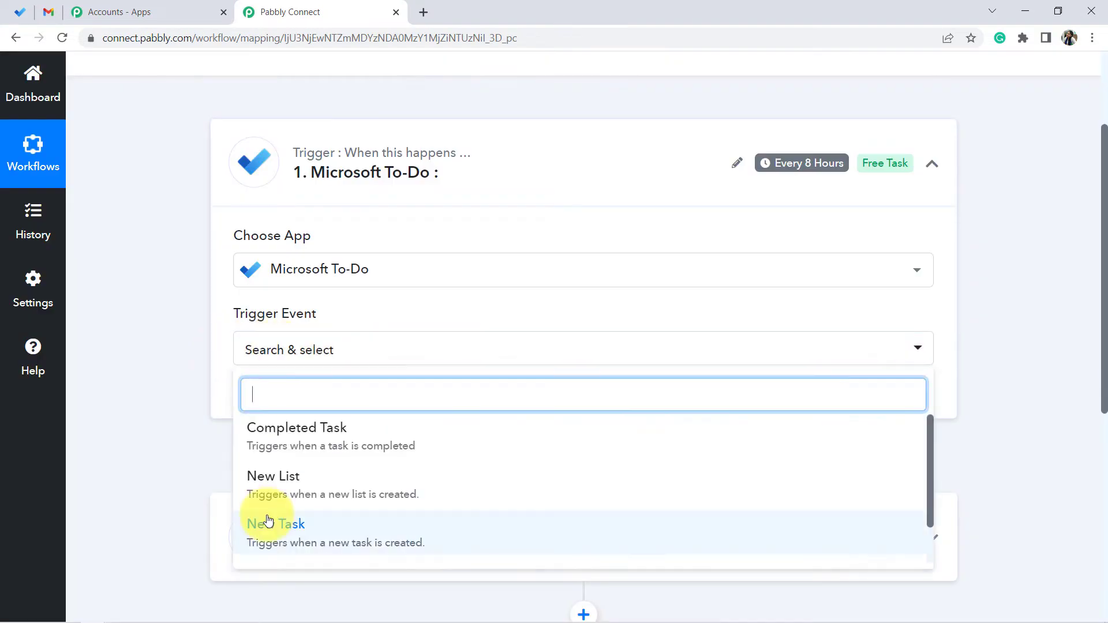
click(269, 526)
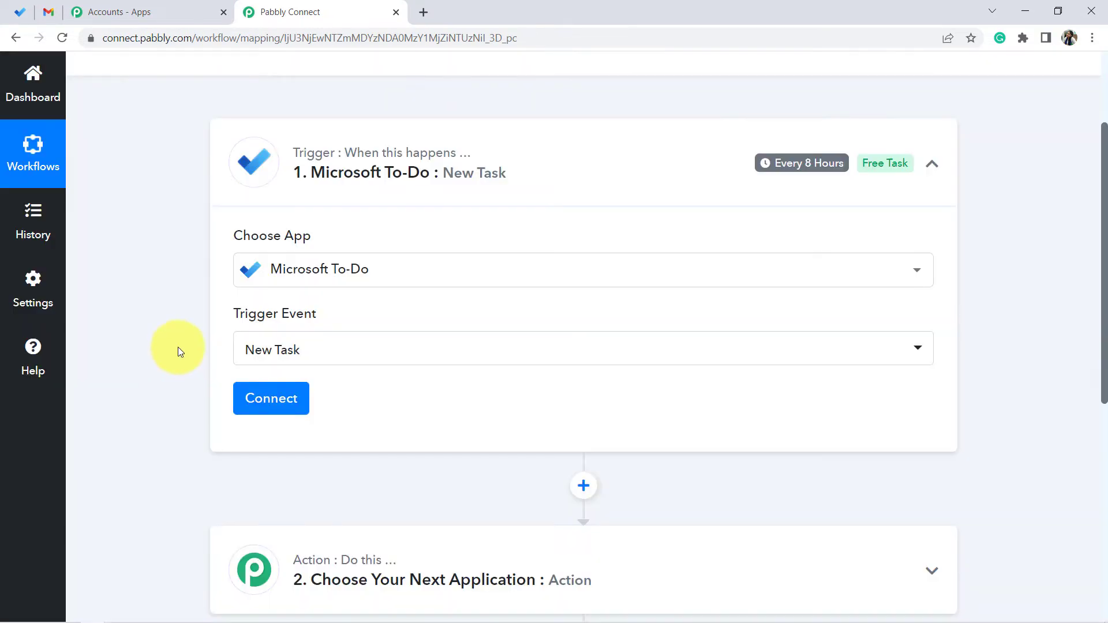
- Add a new Microsoft To-Do connection and allow Pabbly Connect access to the Microsoft account
scroll(160, 251, down, 1)
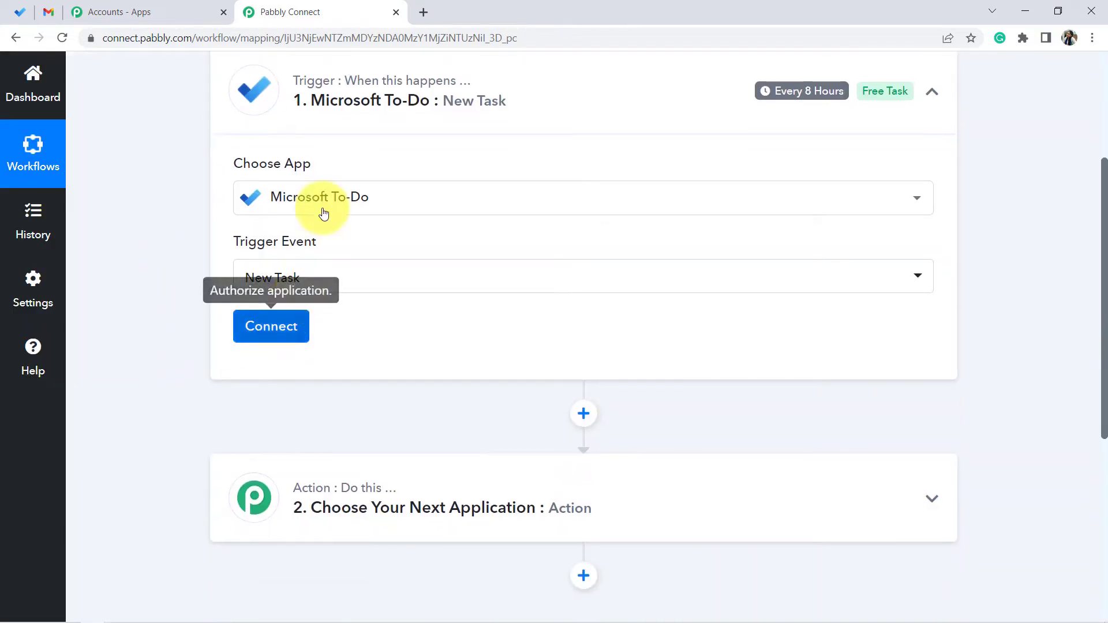
click(266, 332)
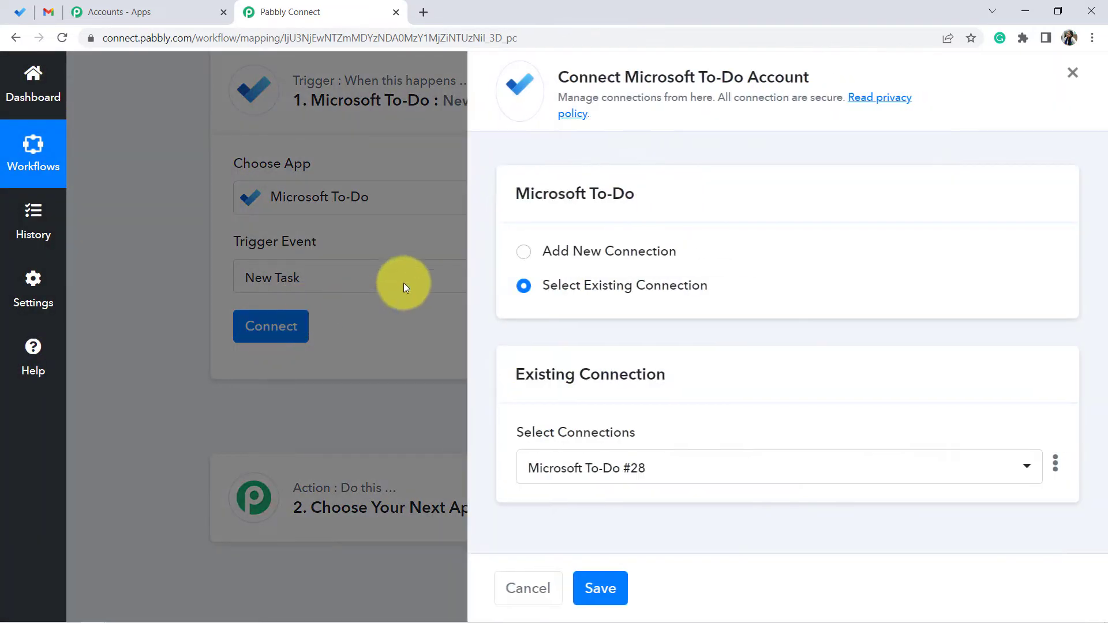
click(590, 251)
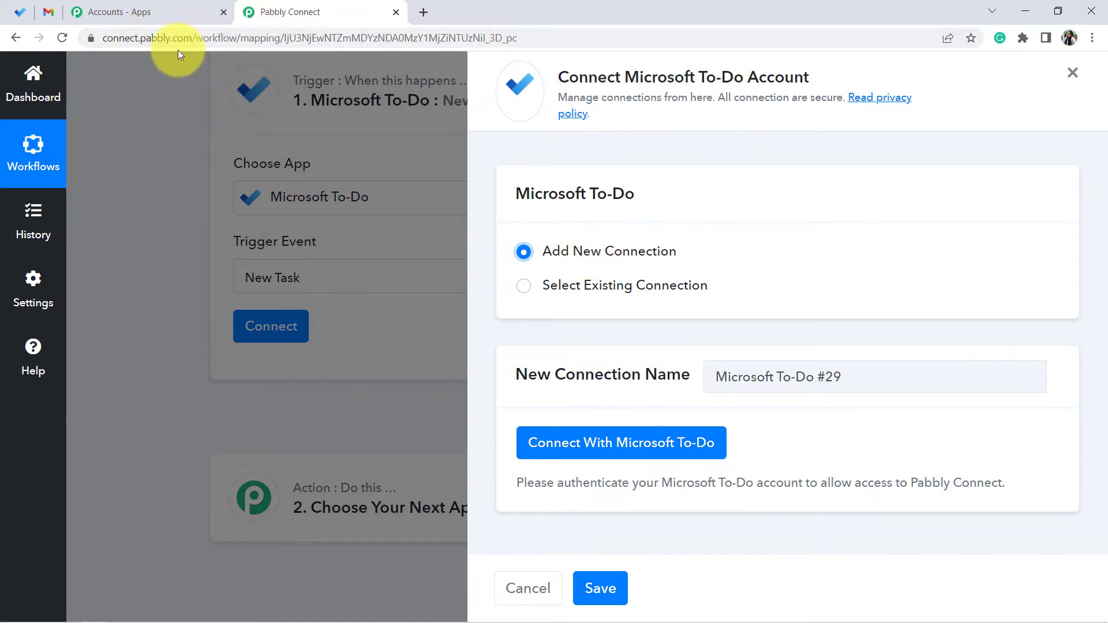
click(573, 442)
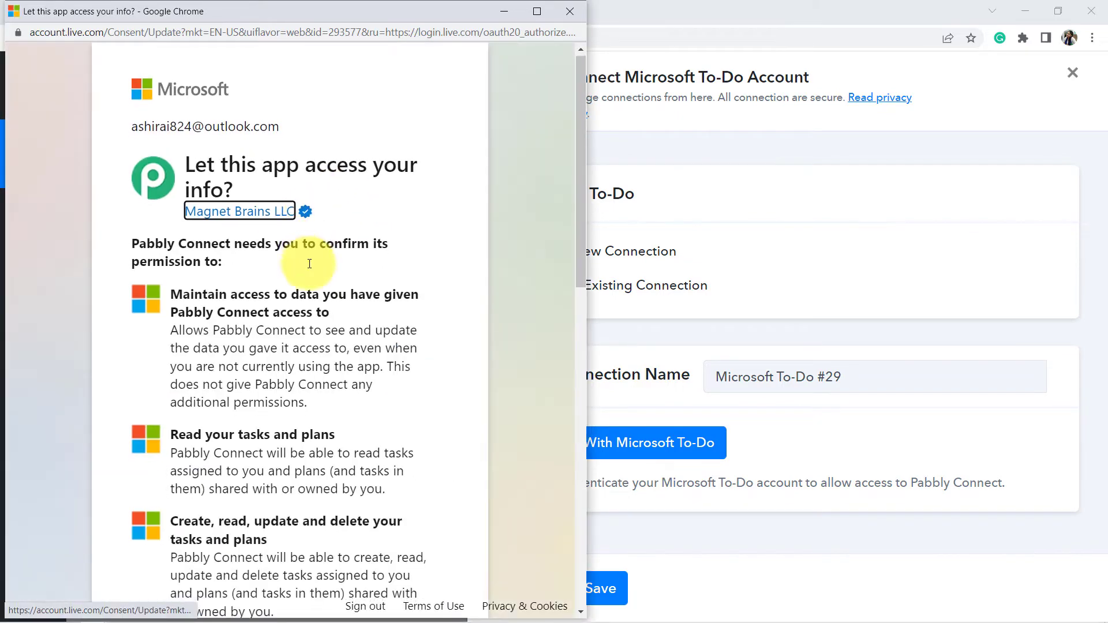
scroll(306, 288, down, 8)
scroll(306, 317, down, 6)
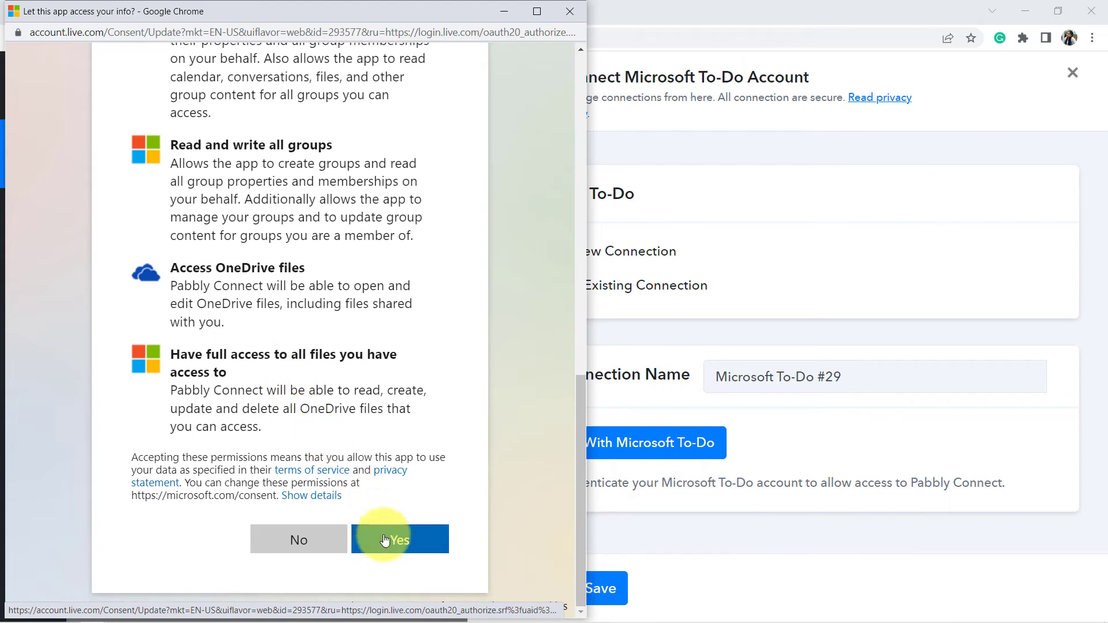
click(389, 539)
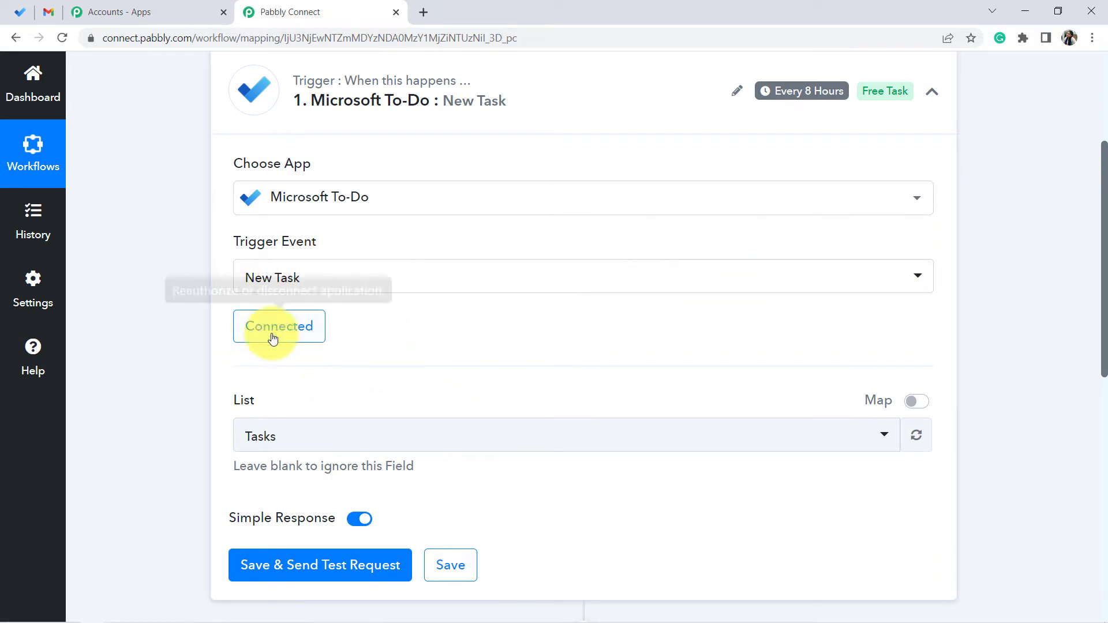
- Set the trigger's List field to Tasks
scroll(224, 346, down, 1)
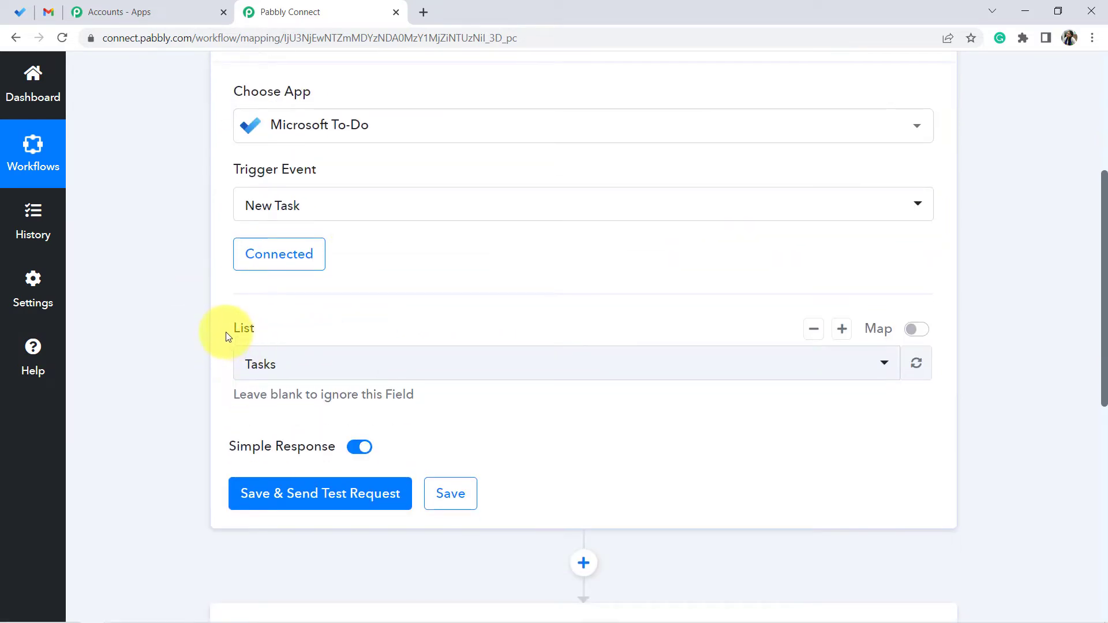
click(262, 365)
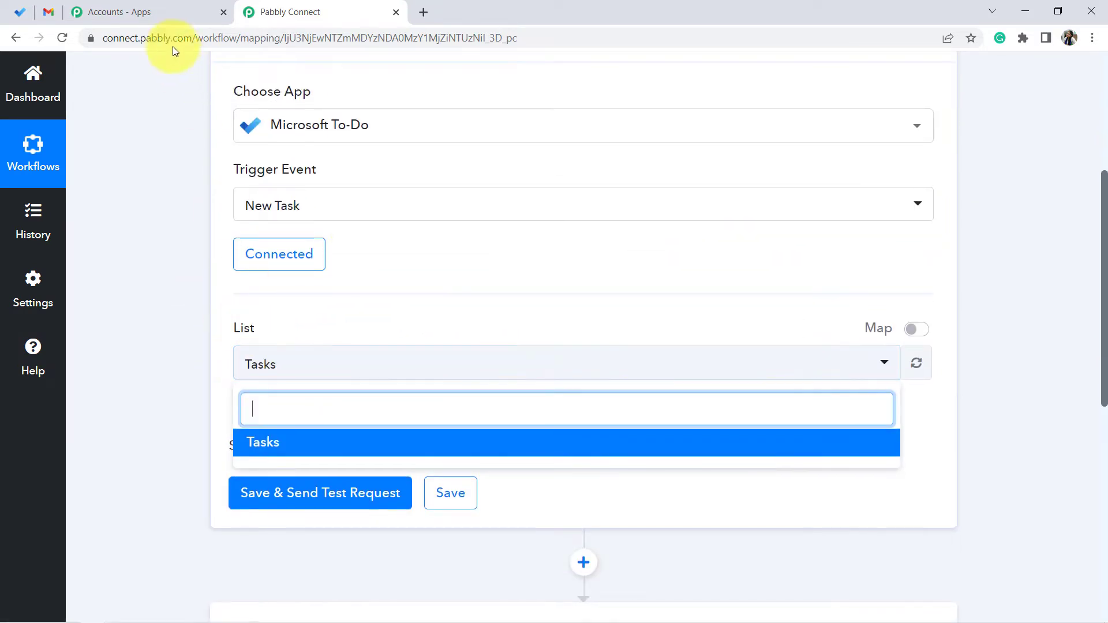
click(21, 13)
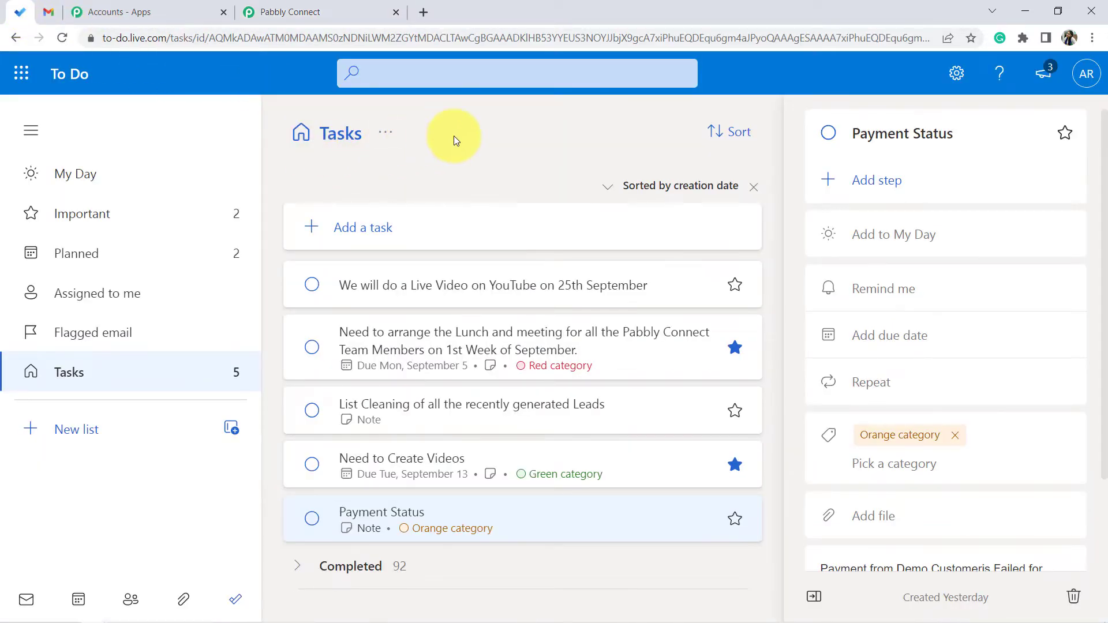
click(276, 12)
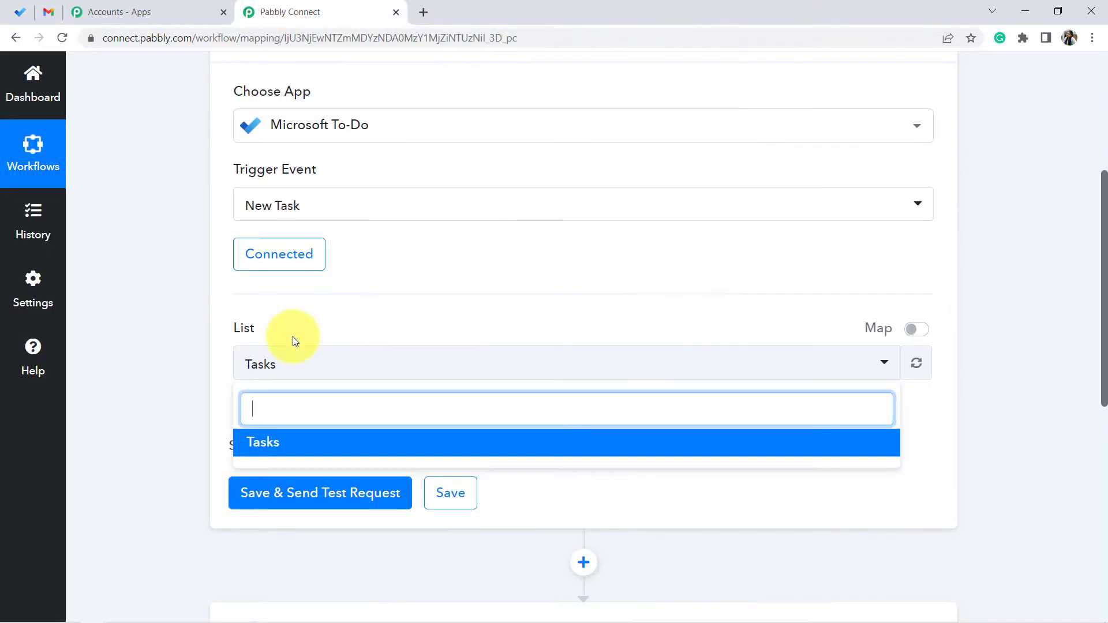
click(258, 449)
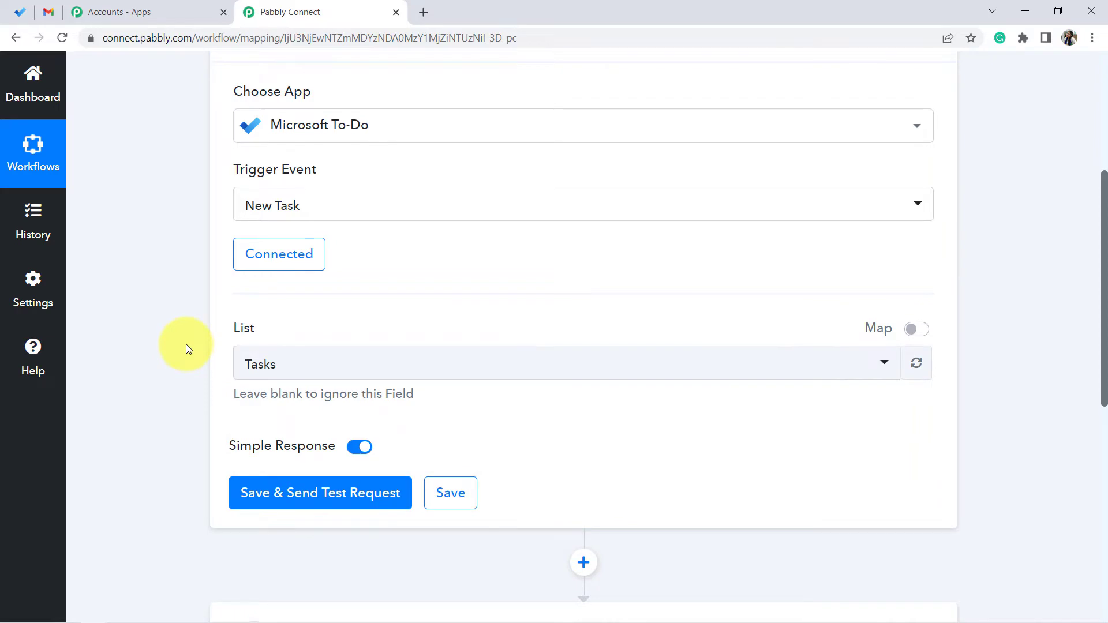
scroll(241, 397, down, 1)
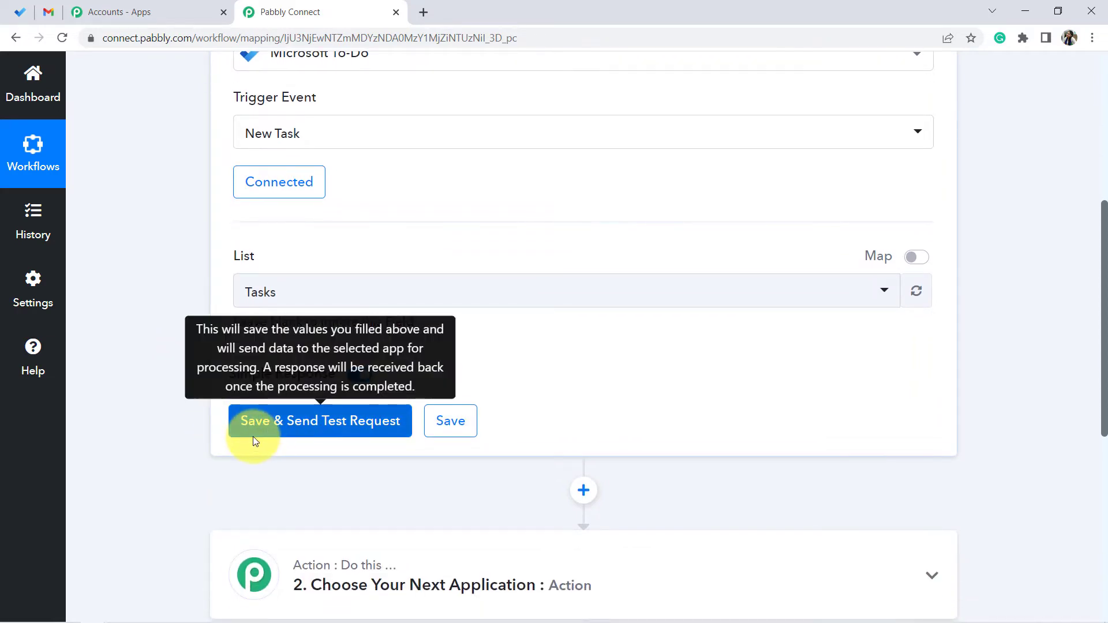
click(17, 13)
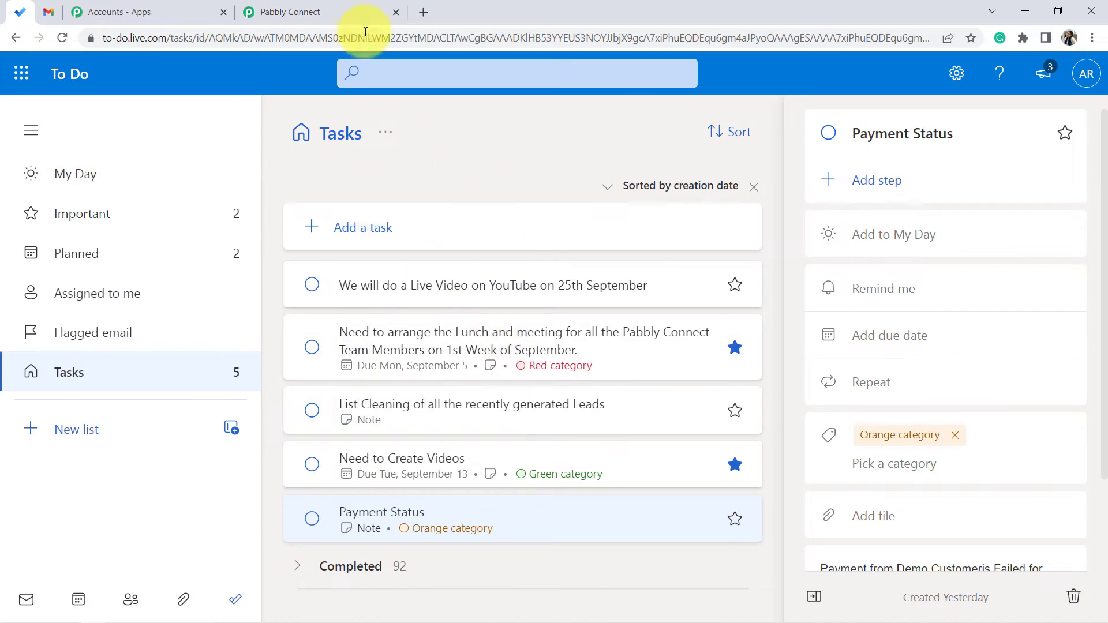
click(321, 12)
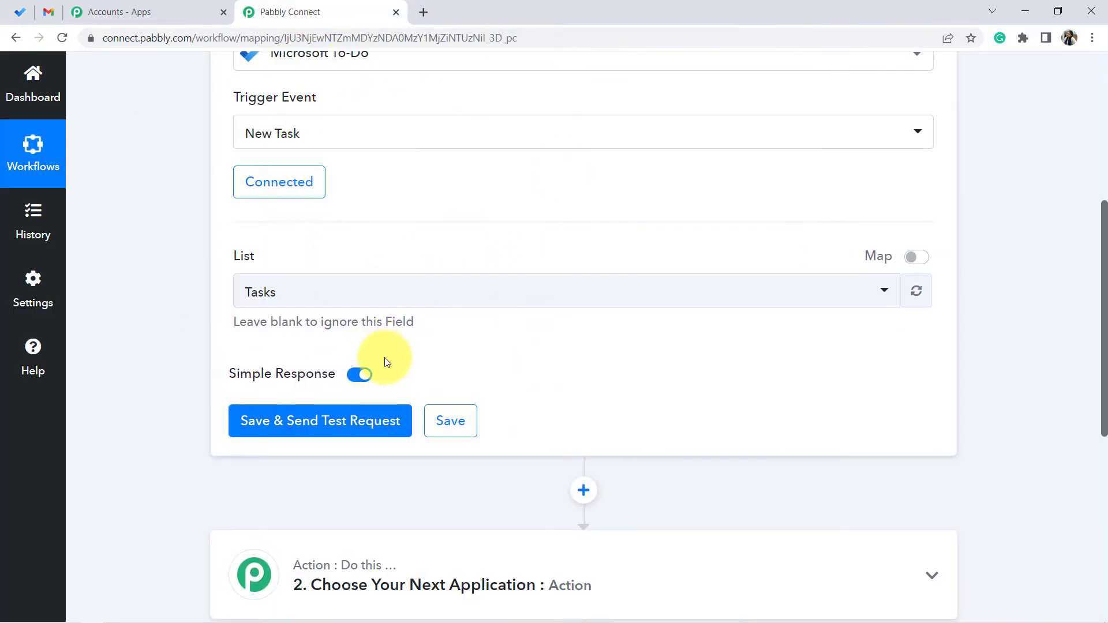
click(20, 12)
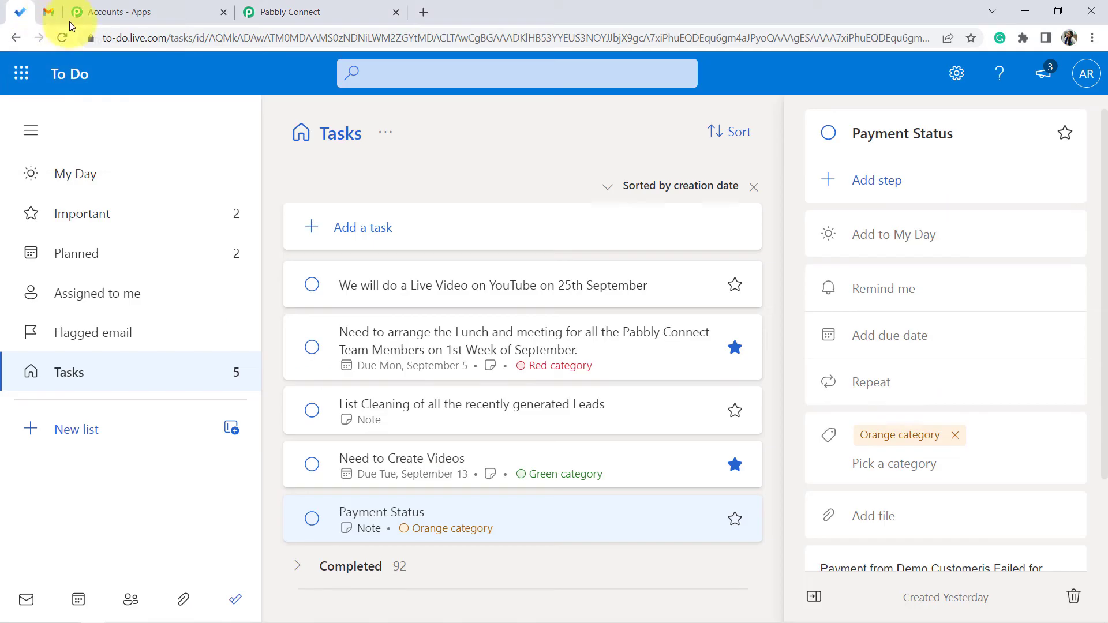
- Open a new task entry in To Do and correct "tp" to "to" in the Notepad task description
click(345, 228)
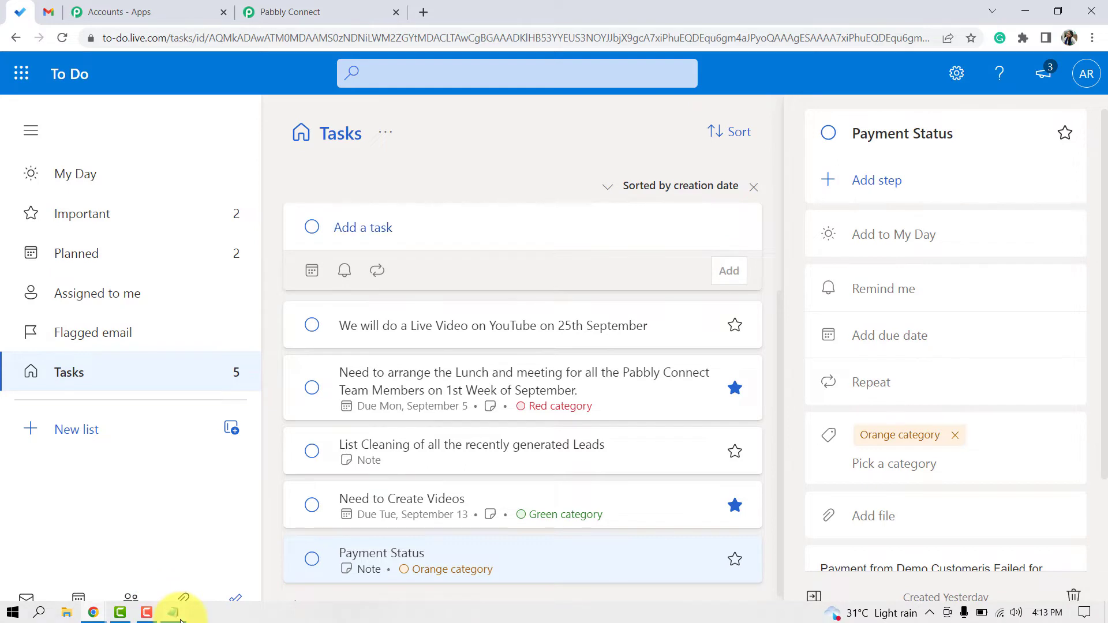
click(179, 616)
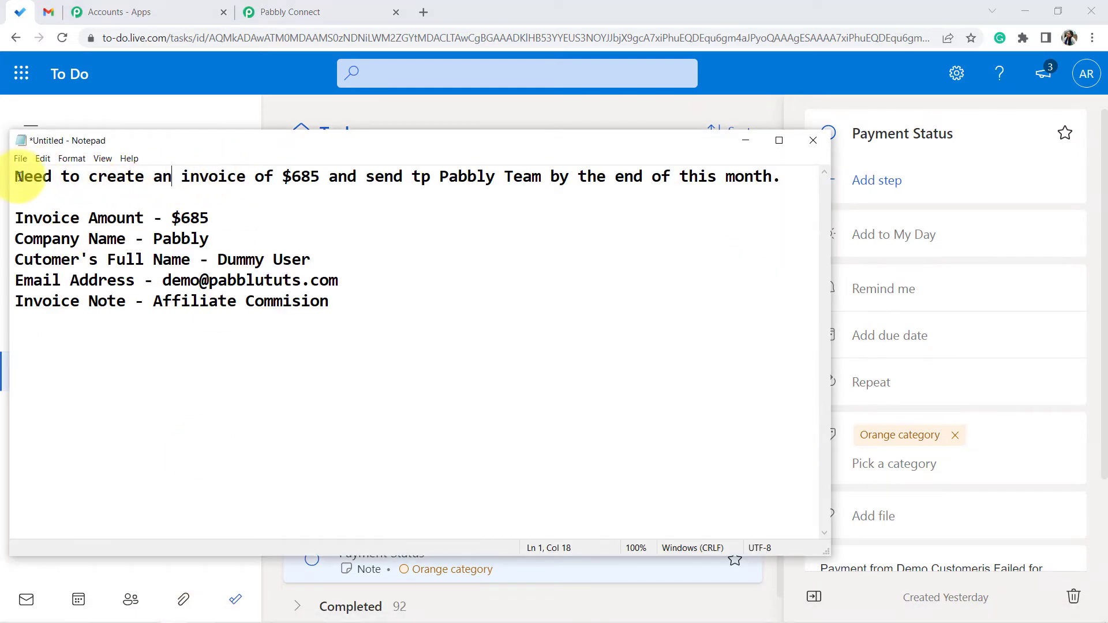
drag(19, 176, 551, 189)
click(448, 193)
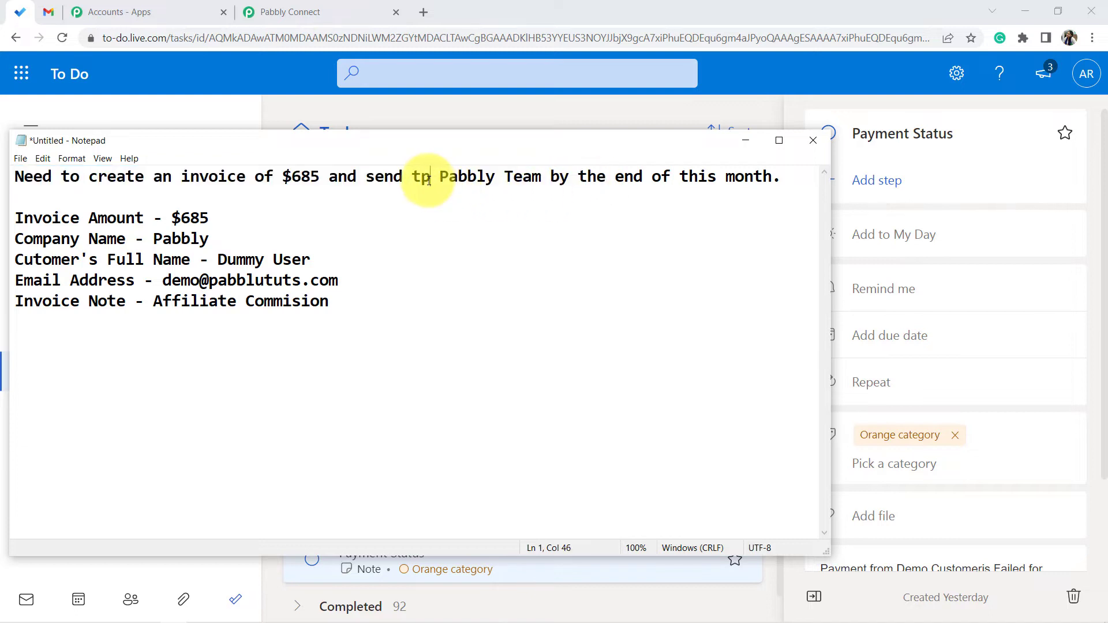
text(o)
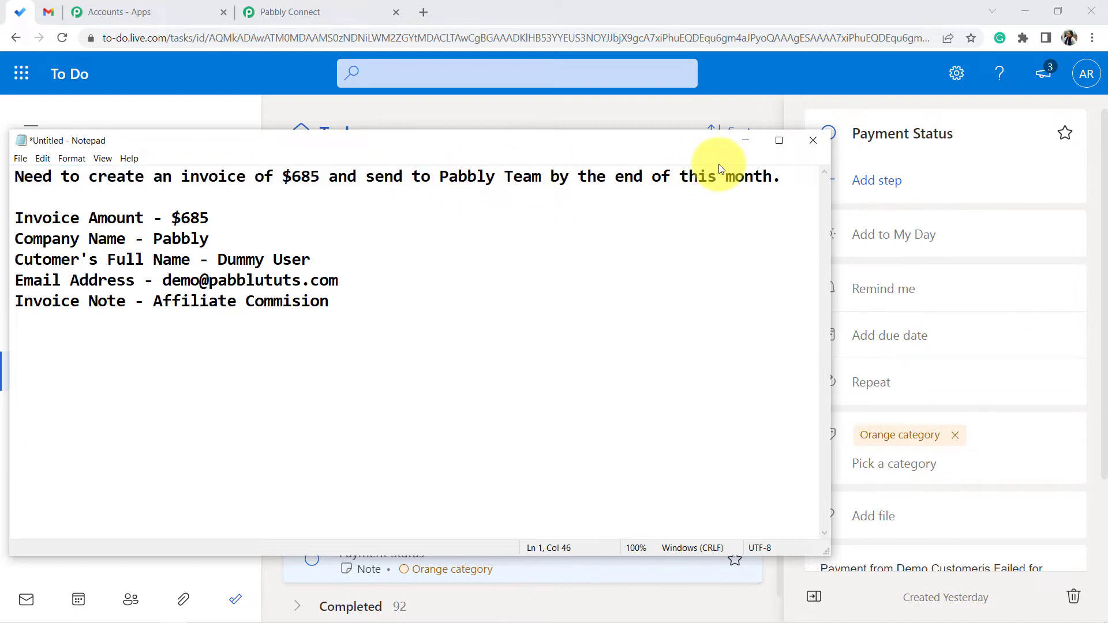
- Add a new To Do task titled "Need to create an invoice of $685 and send to Pabbly Team by the end of this month."
drag(790, 185, 16, 178)
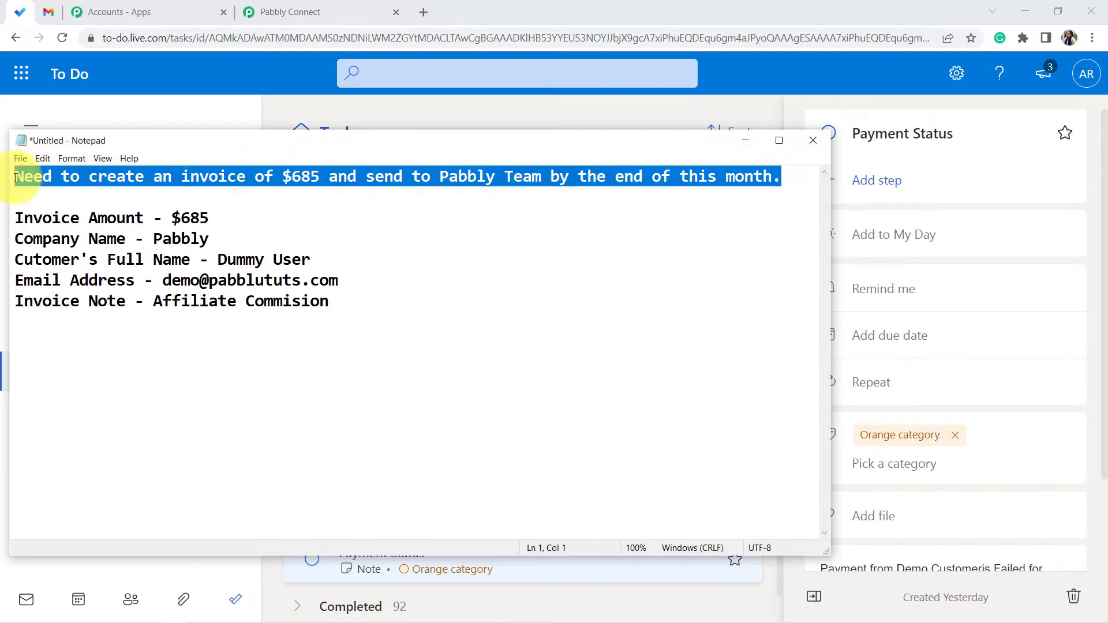
click(297, 111)
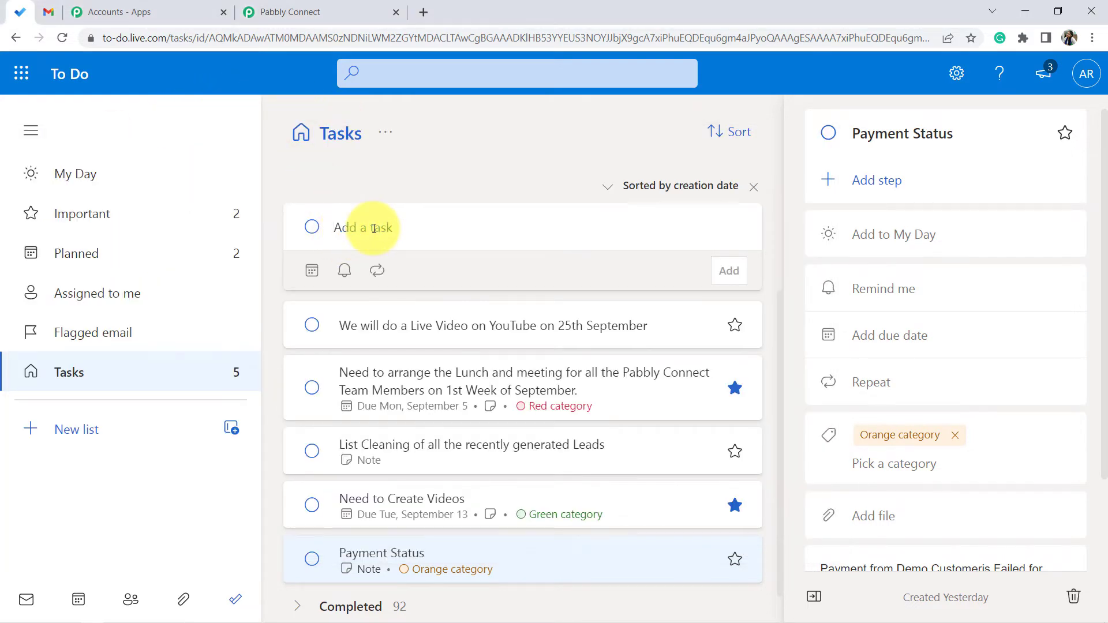
text(Create an invoice of $685 and send to Pabbly Team by the end of this month.)
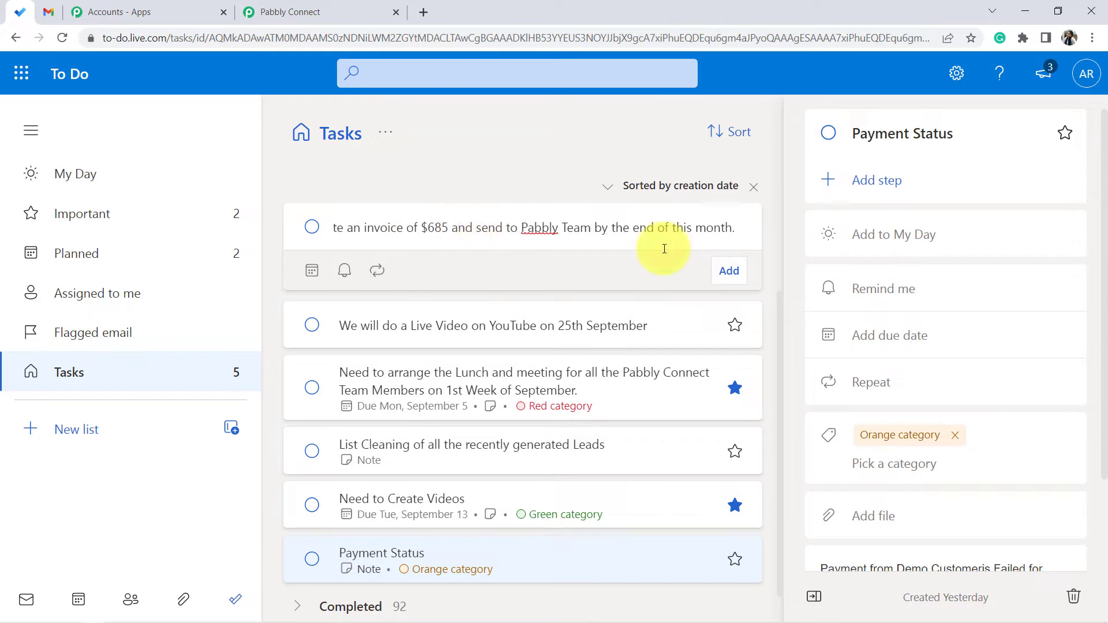
click(739, 276)
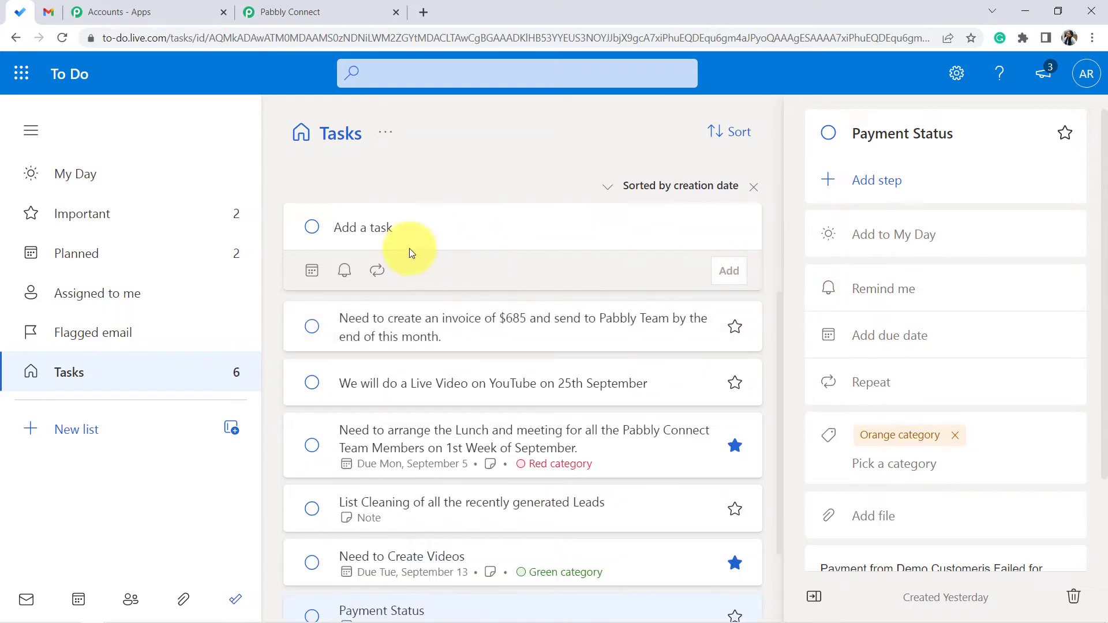
- Open the new task and paste the invoice details from Notepad into its note
click(419, 328)
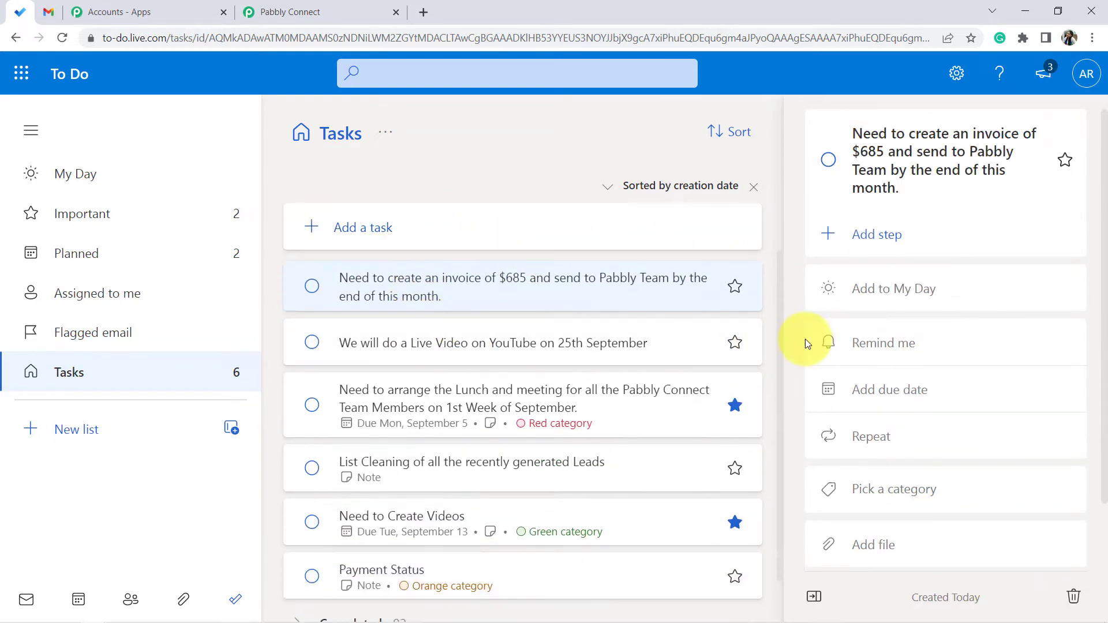
scroll(913, 376, down, 2)
click(848, 526)
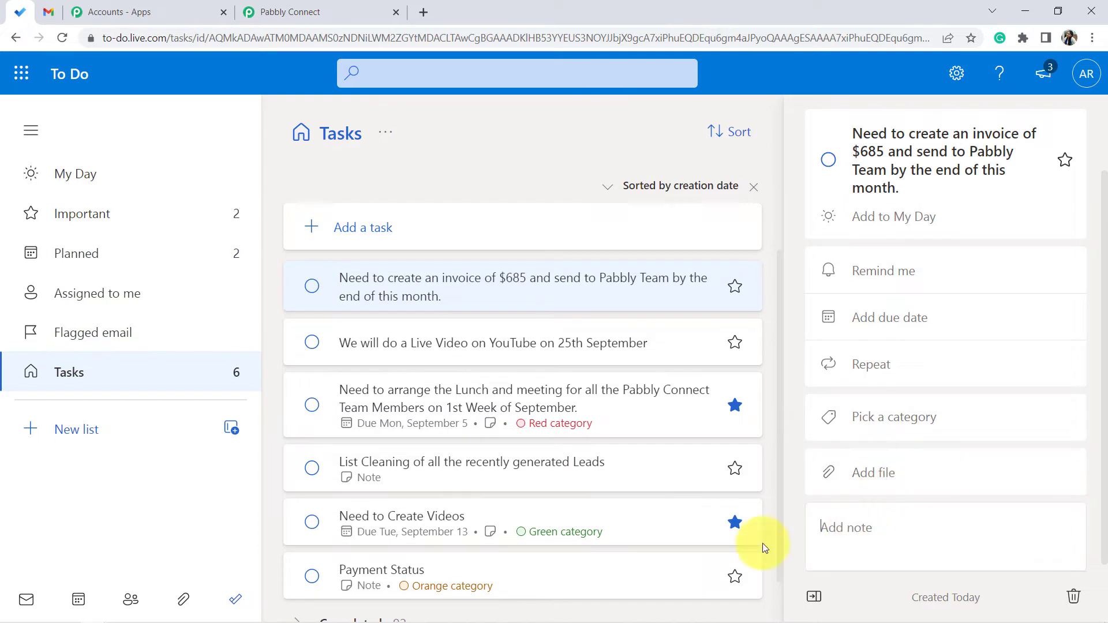
click(171, 615)
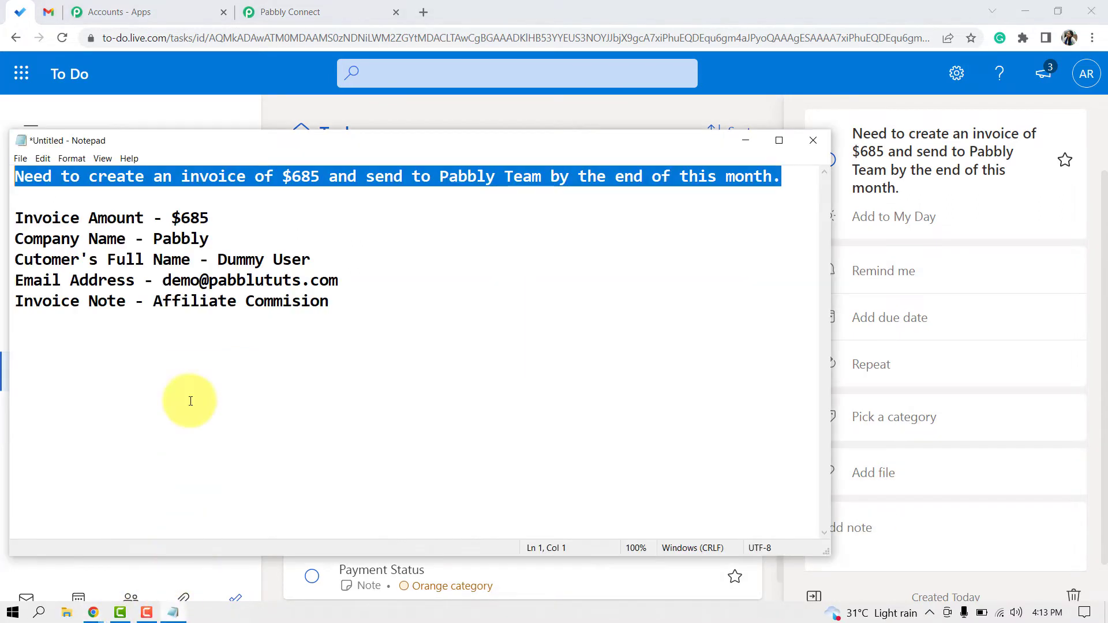
click(155, 301)
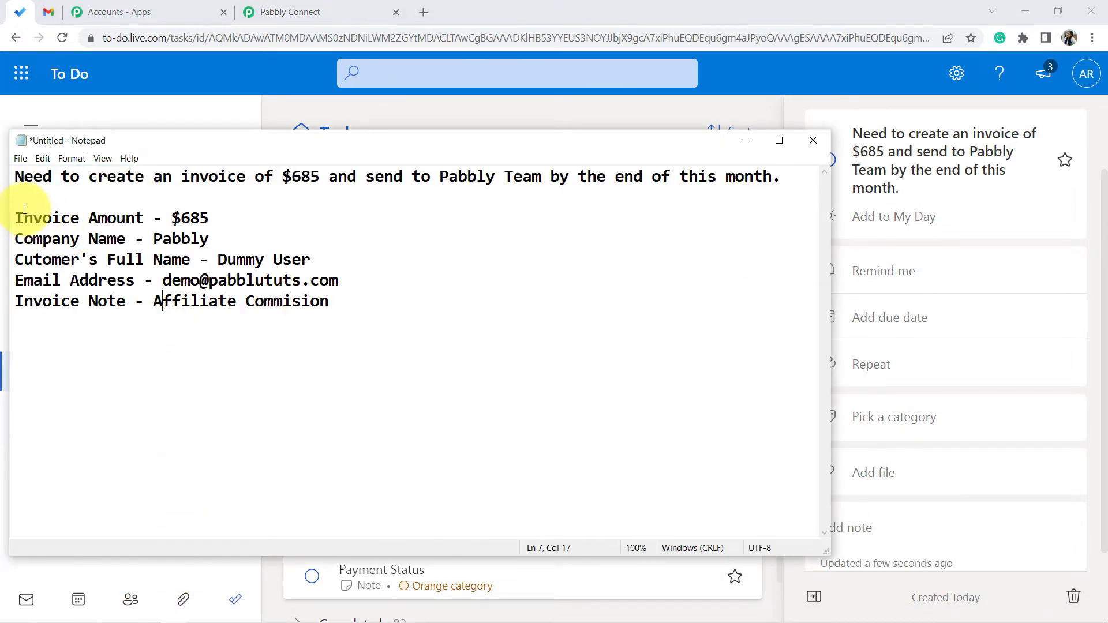
drag(39, 213, 135, 239)
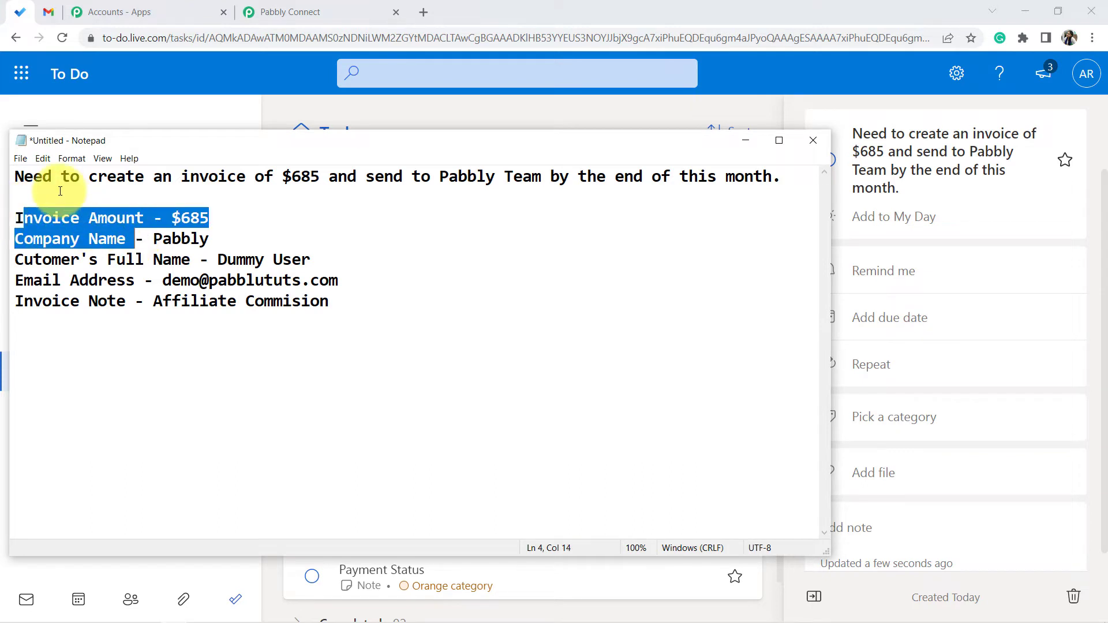
click(25, 197)
drag(31, 198, 385, 303)
key(ctrl+c)
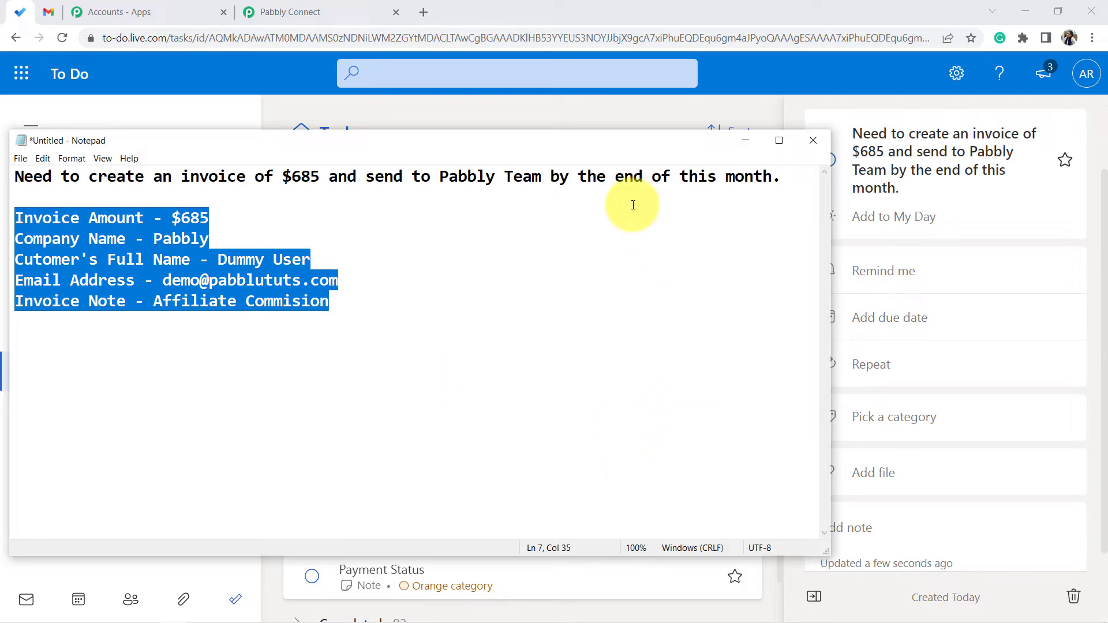
click(742, 141)
scroll(881, 355, down, 1)
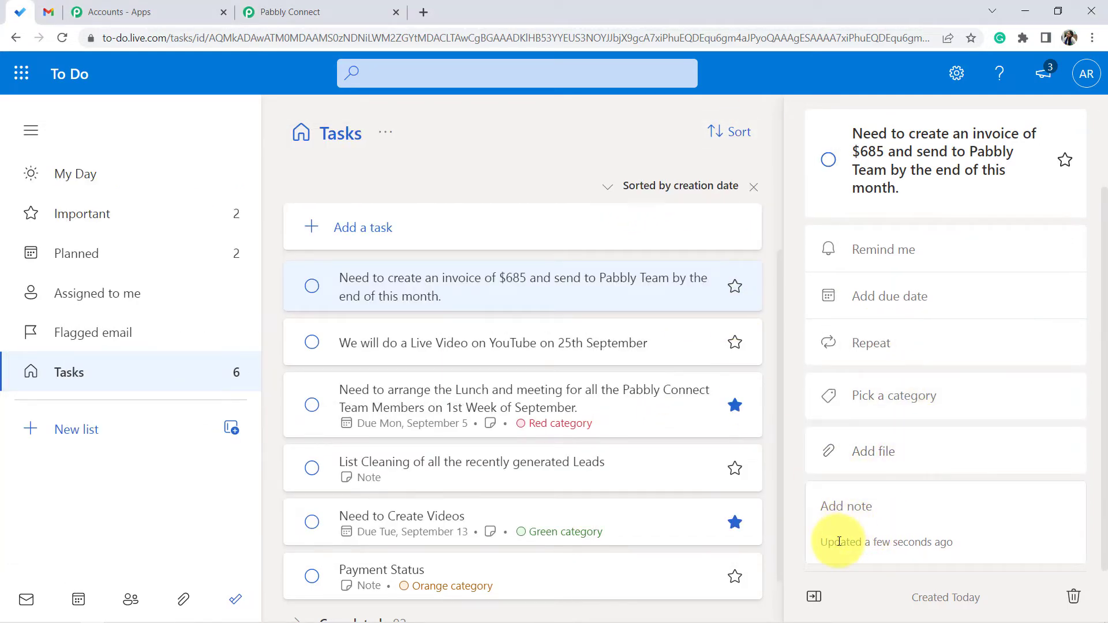
key(ctrl+v)
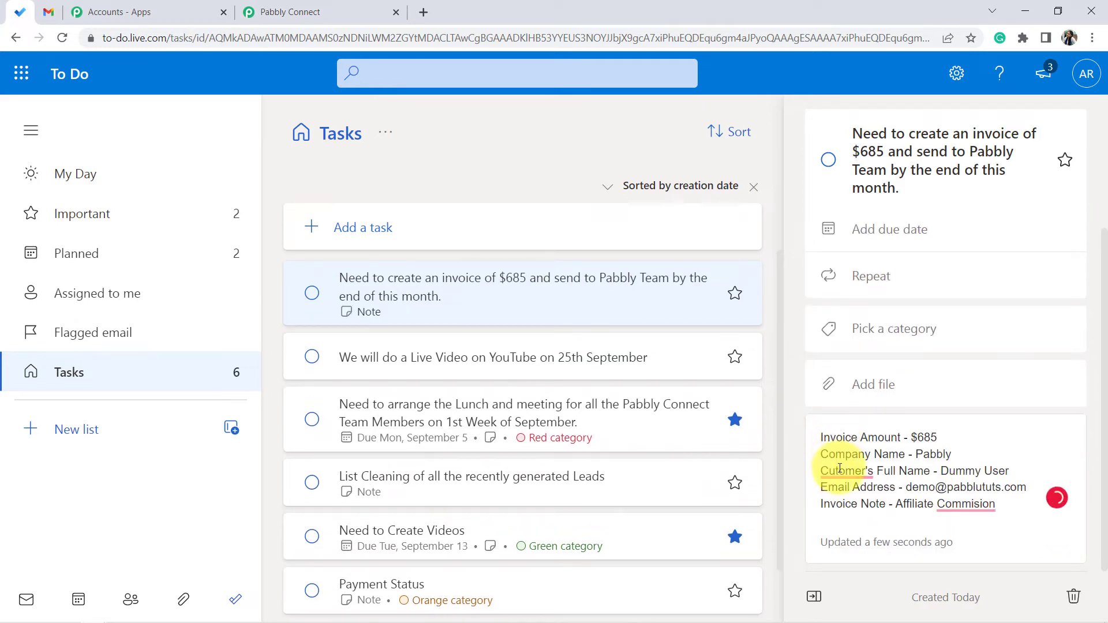
- Correct the note's spelling to "Customer's" and "Commission"
click(840, 469)
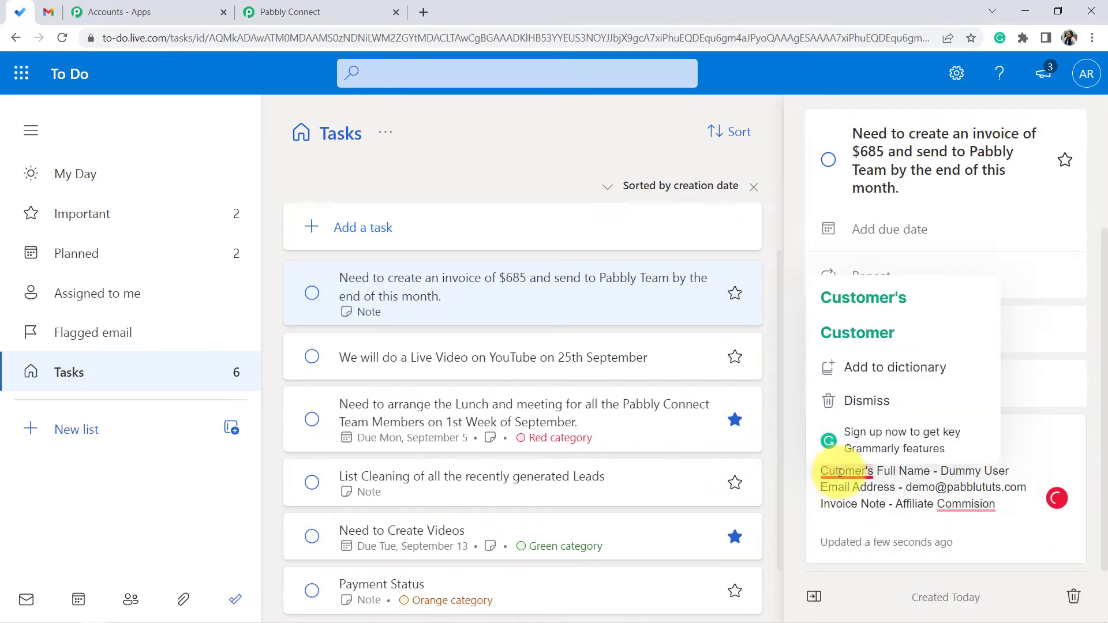
click(859, 309)
click(973, 505)
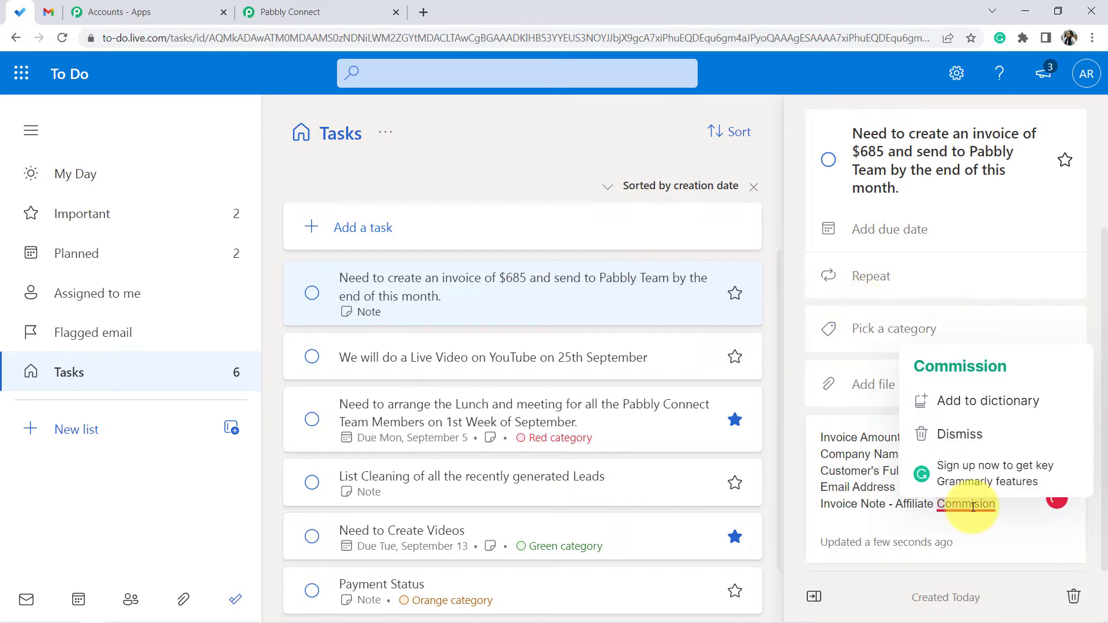
click(960, 366)
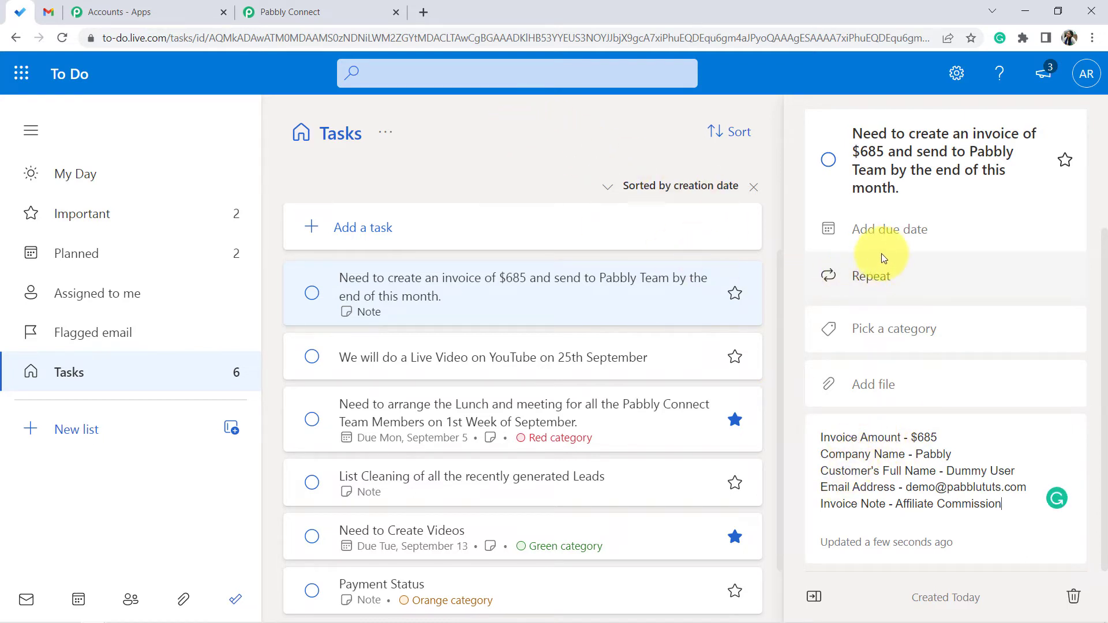
- Set the task's due date to Tuesday, September 6
click(881, 235)
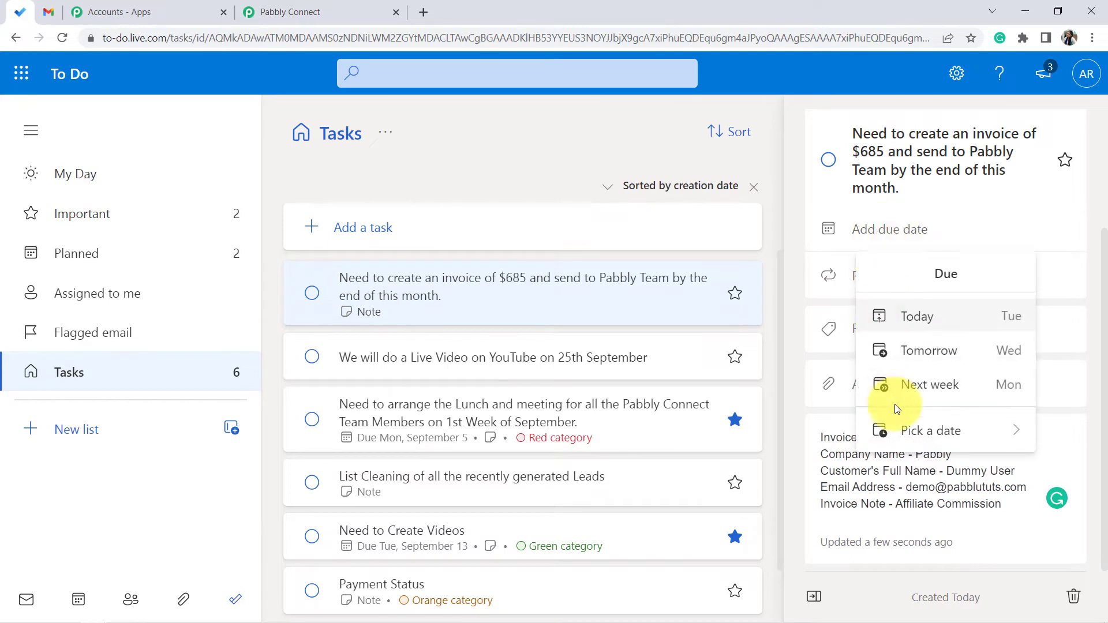
click(872, 228)
click(872, 228)
click(915, 431)
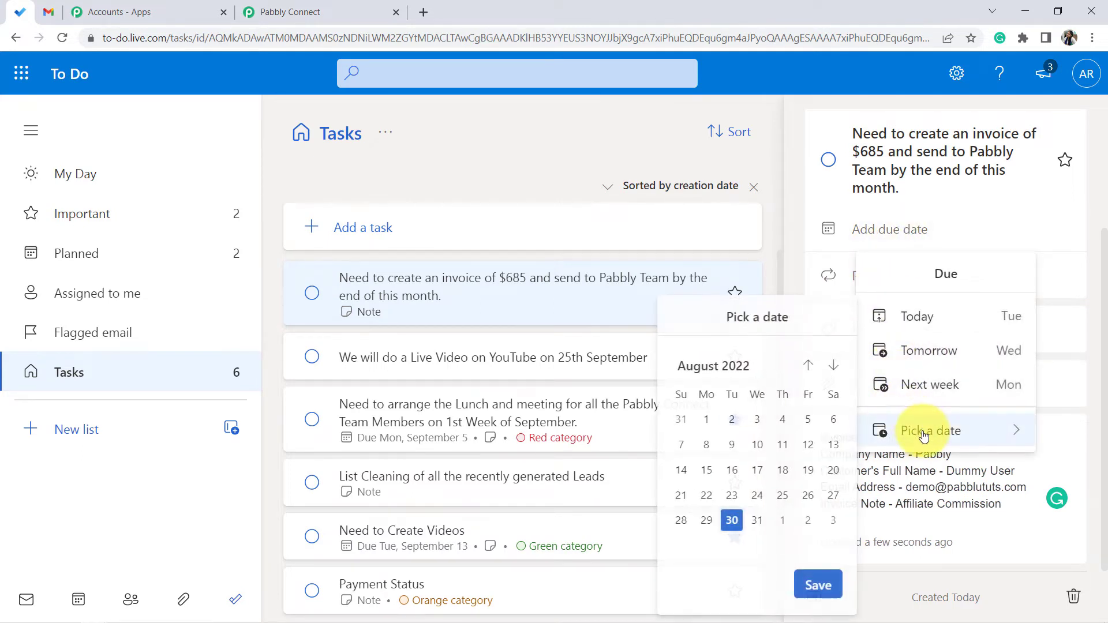
click(832, 367)
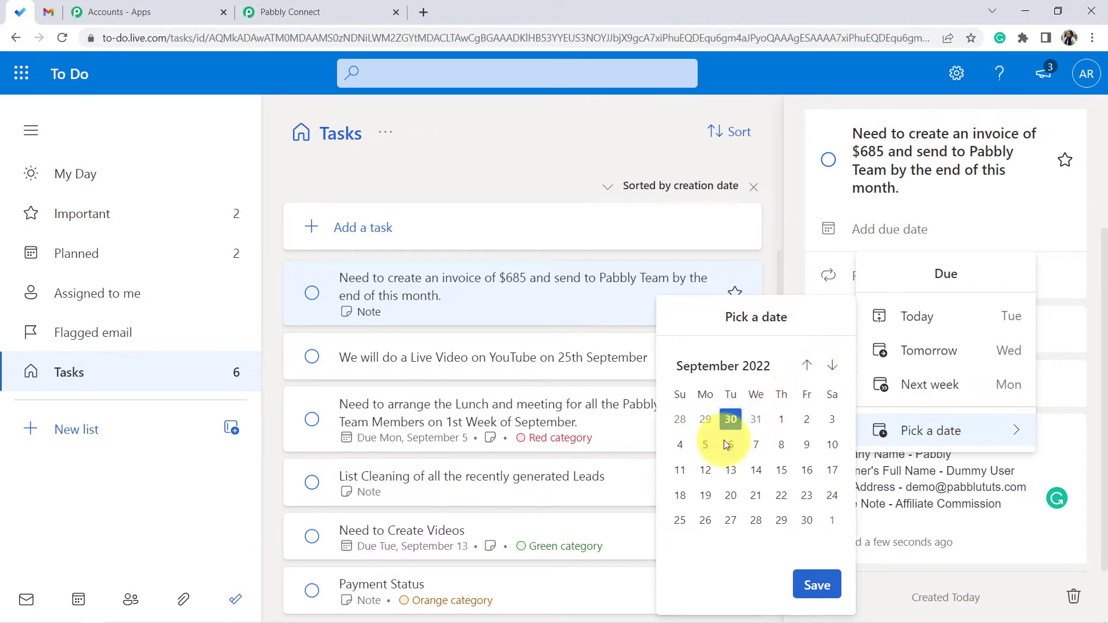
click(817, 586)
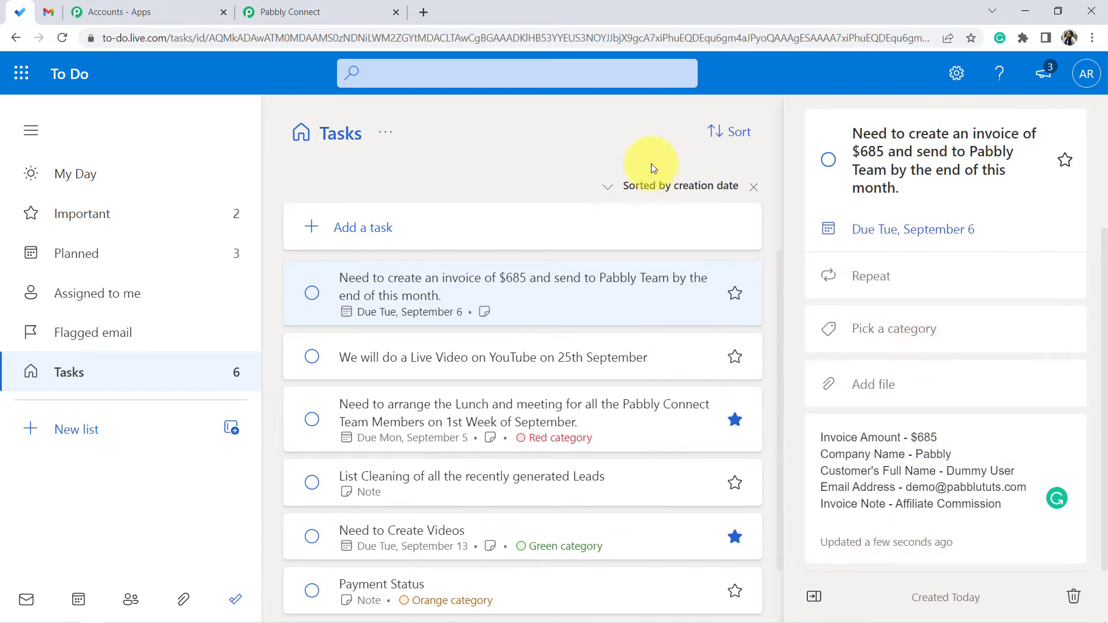
- Switch to the Pabbly Connect workflow and save and send a test request for the trigger
click(309, 11)
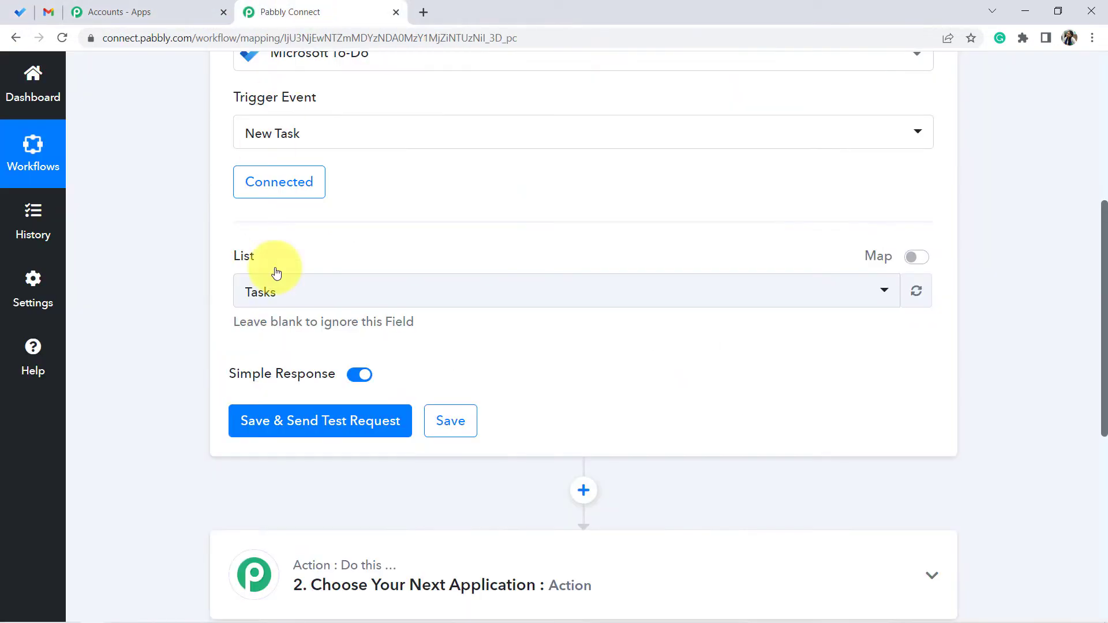
click(283, 432)
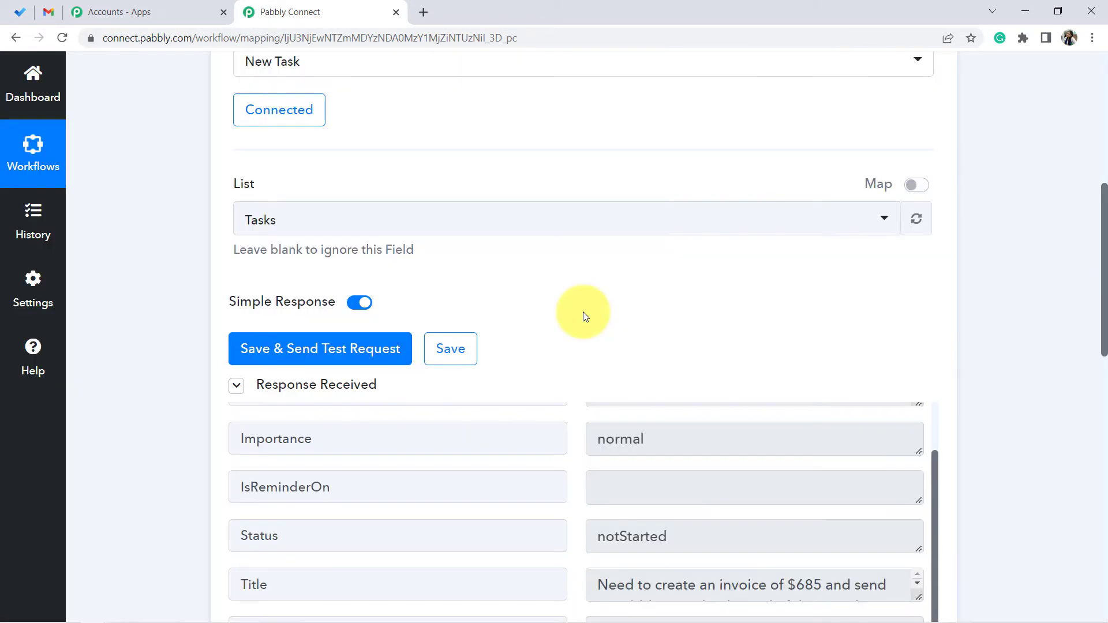
- Review the received response fields such as Title, Body Content and due date against the To Do task
scroll(635, 292, down, 1)
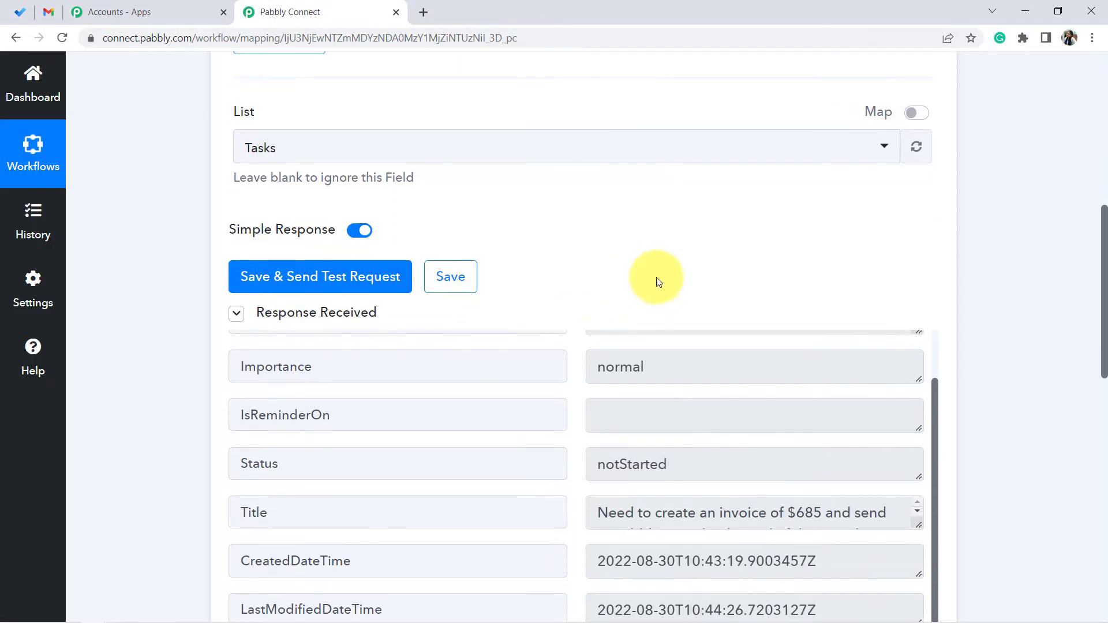
scroll(640, 289, down, 1)
scroll(658, 347, up, 6)
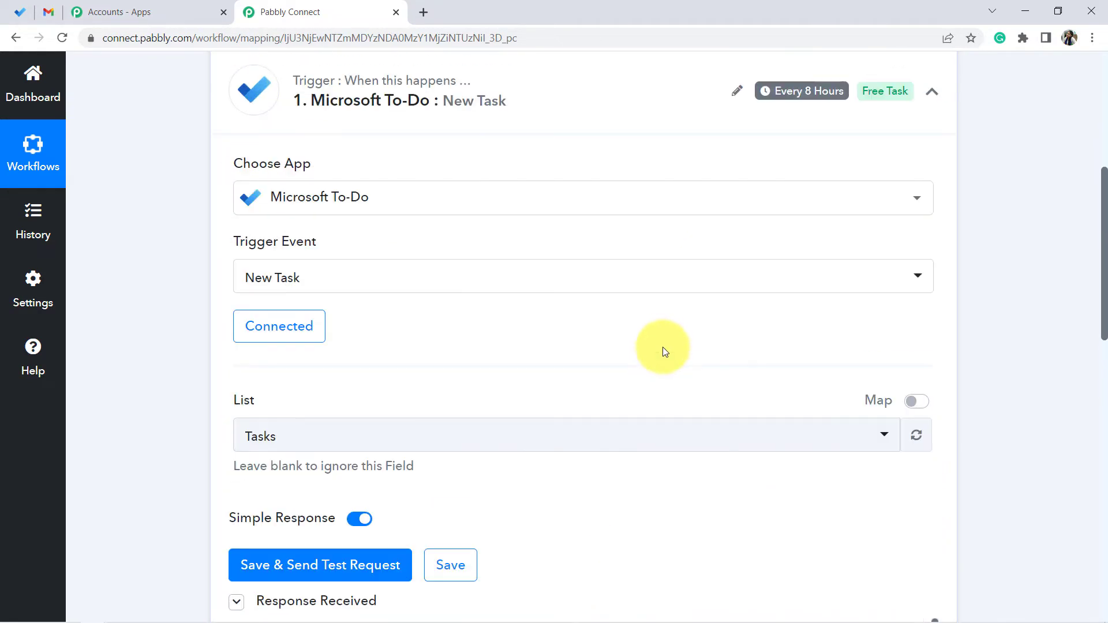
scroll(662, 347, down, 6)
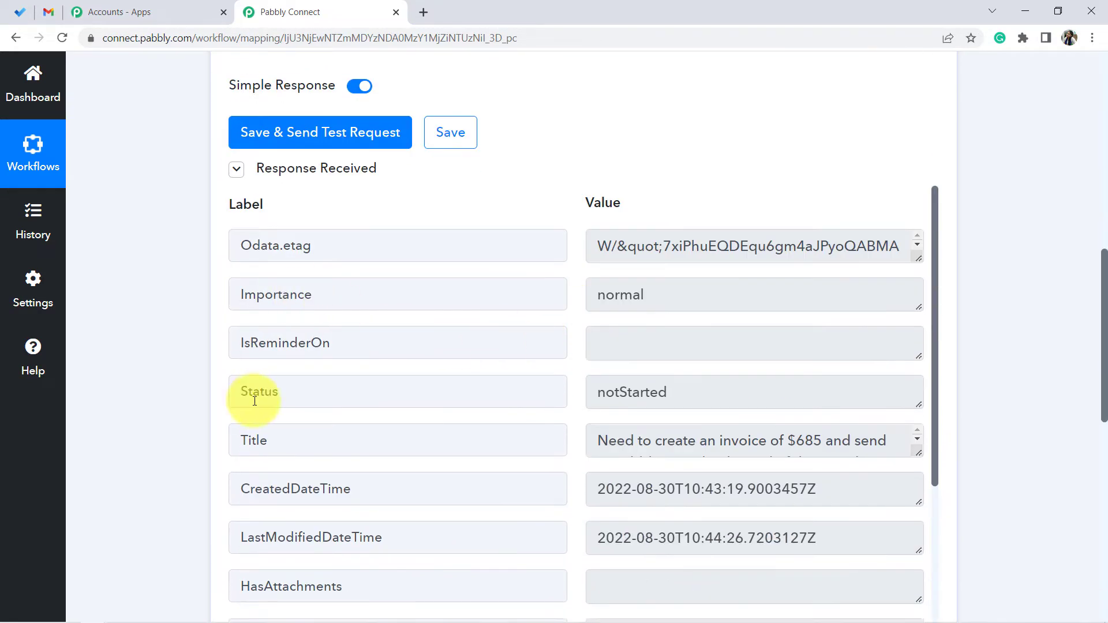
drag(603, 394, 701, 394)
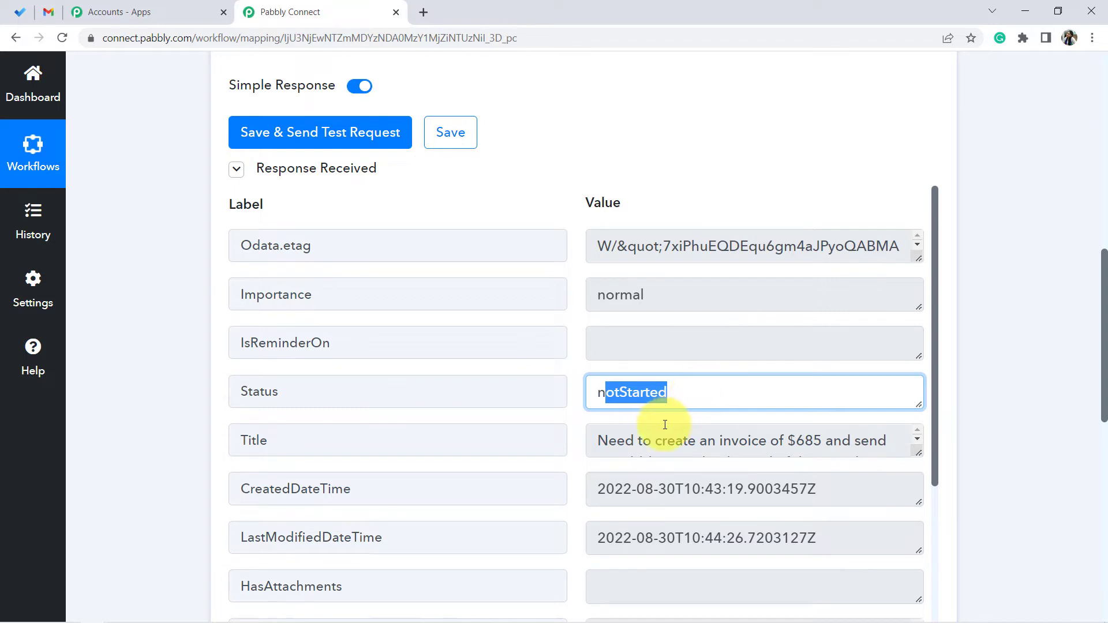
click(922, 455)
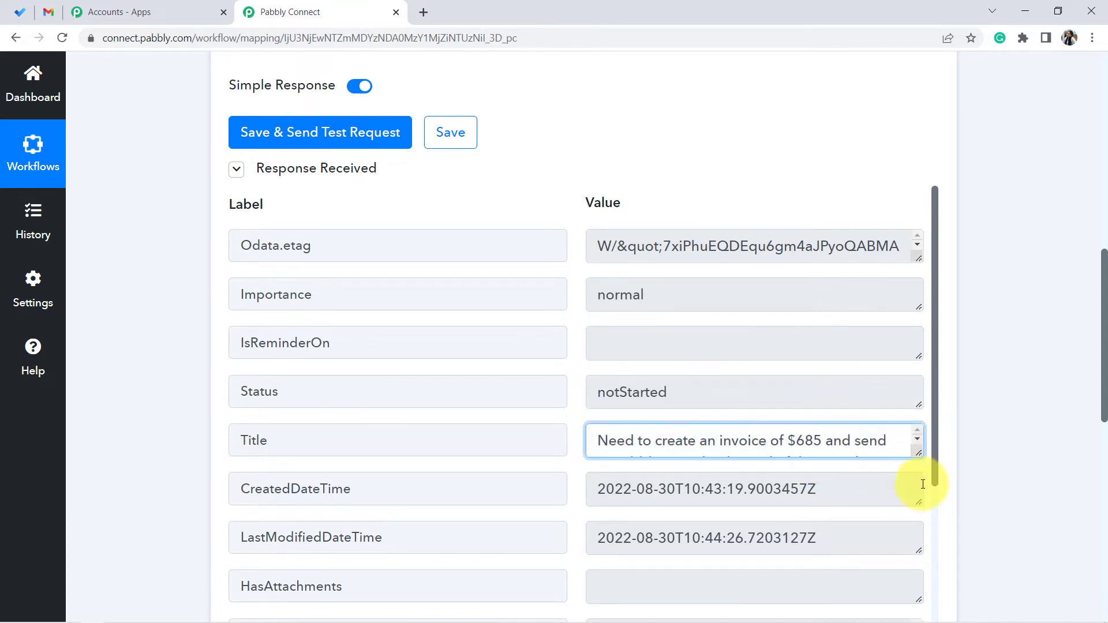
drag(918, 465, 920, 514)
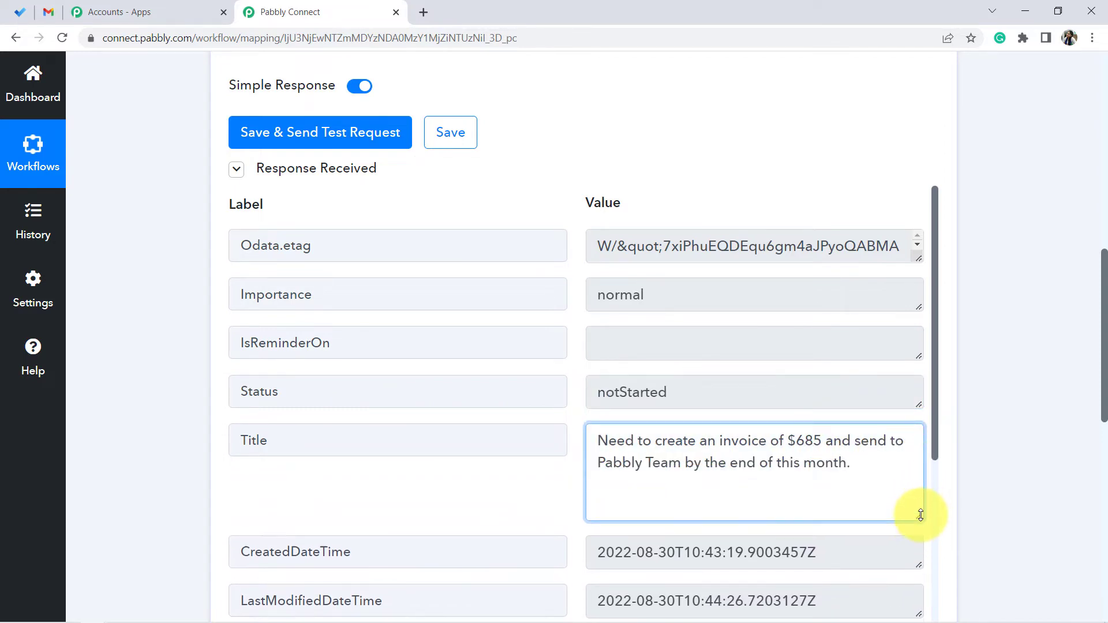
scroll(1002, 325, down, 2)
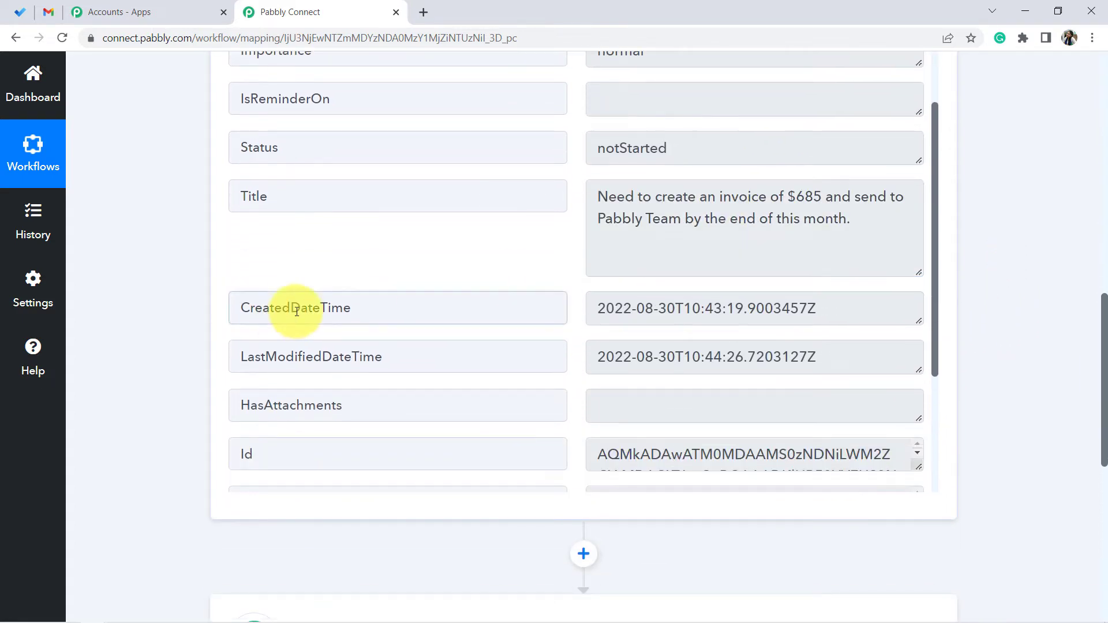
drag(283, 307, 457, 287)
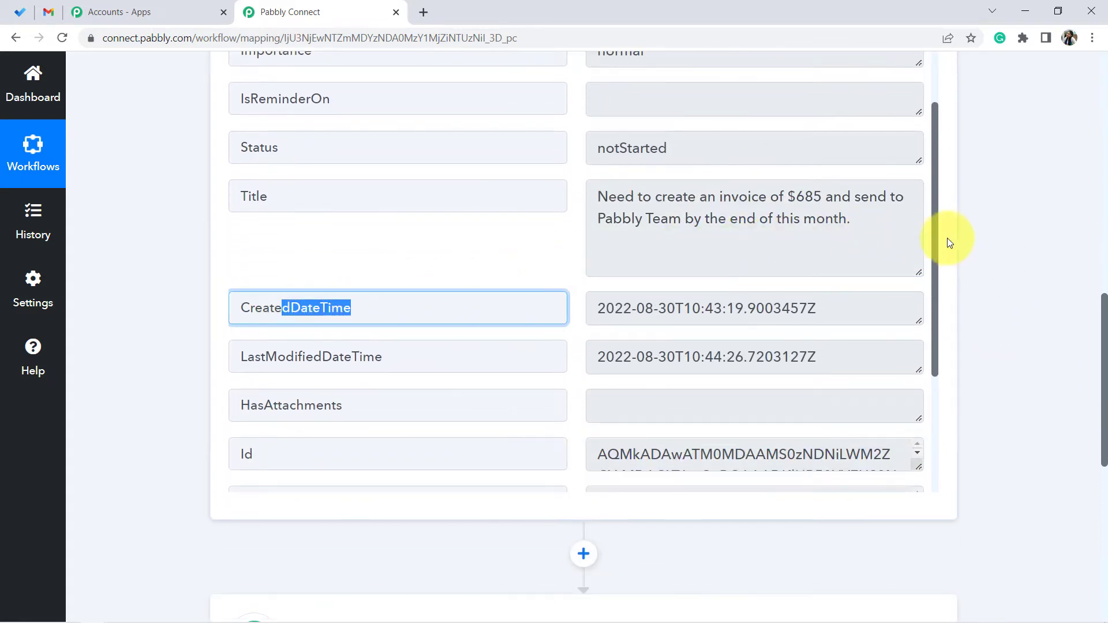
drag(936, 224, 937, 362)
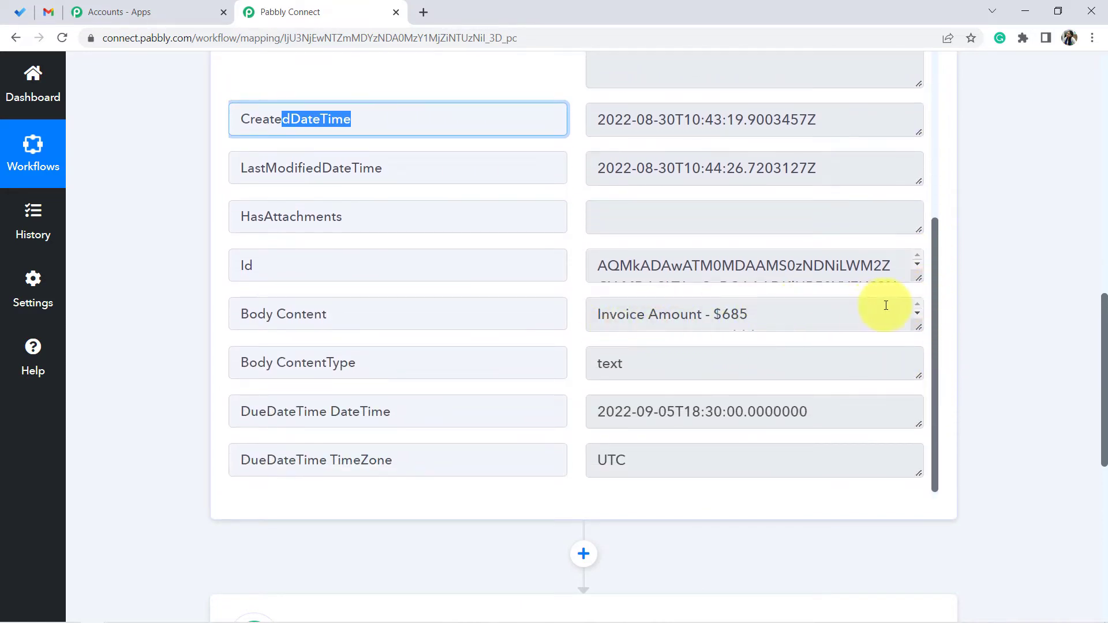
click(625, 314)
drag(625, 314, 754, 359)
click(620, 383)
click(510, 389)
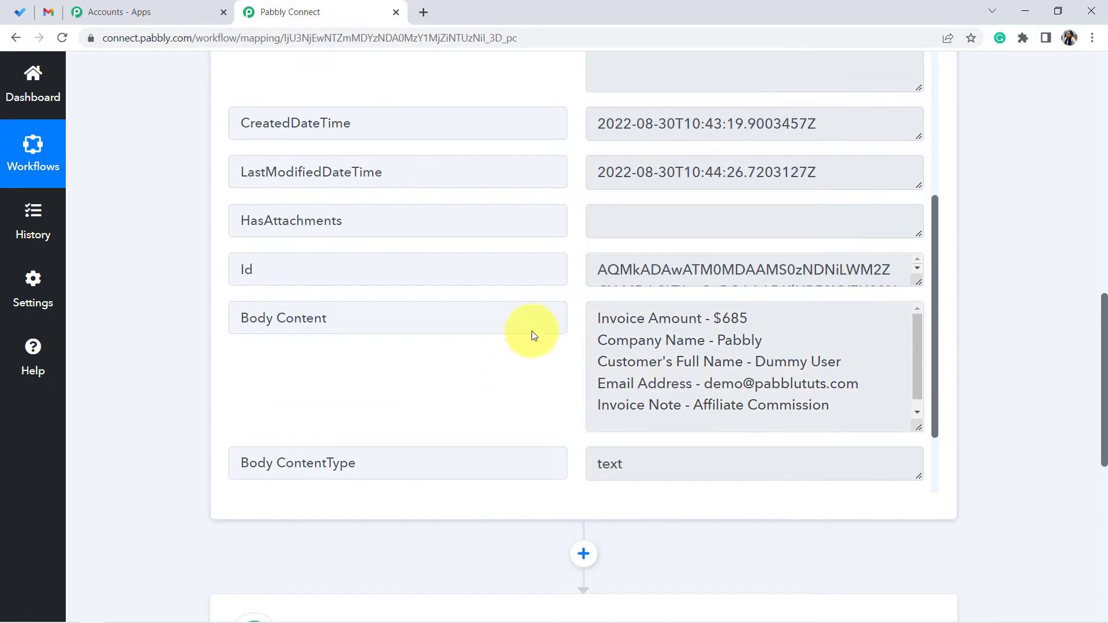
scroll(534, 331, down, 2)
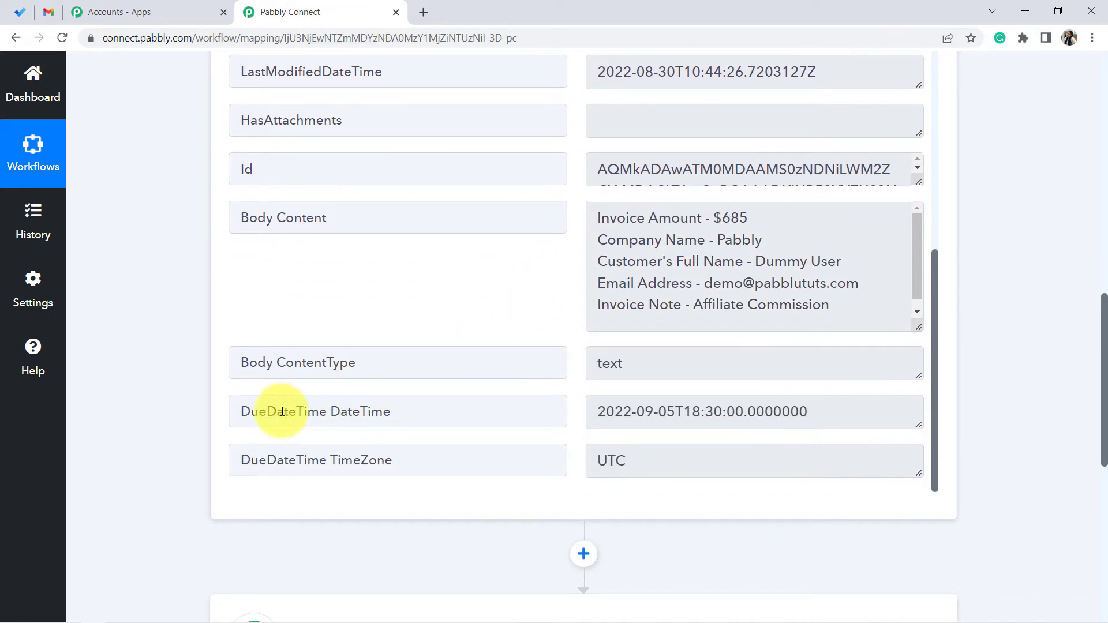
drag(277, 411, 415, 410)
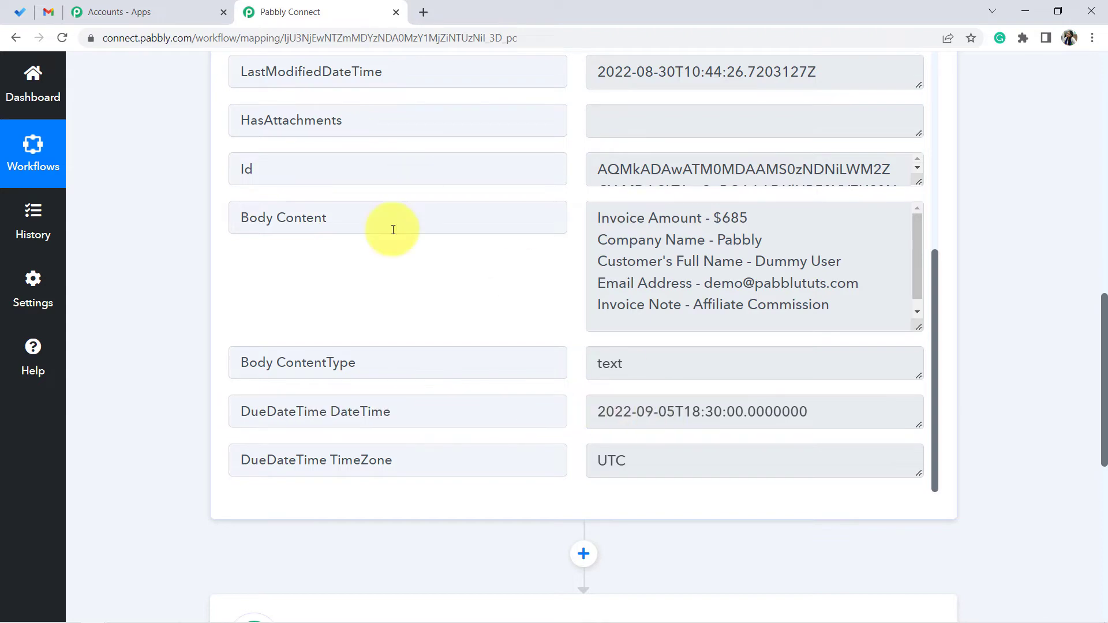
click(20, 12)
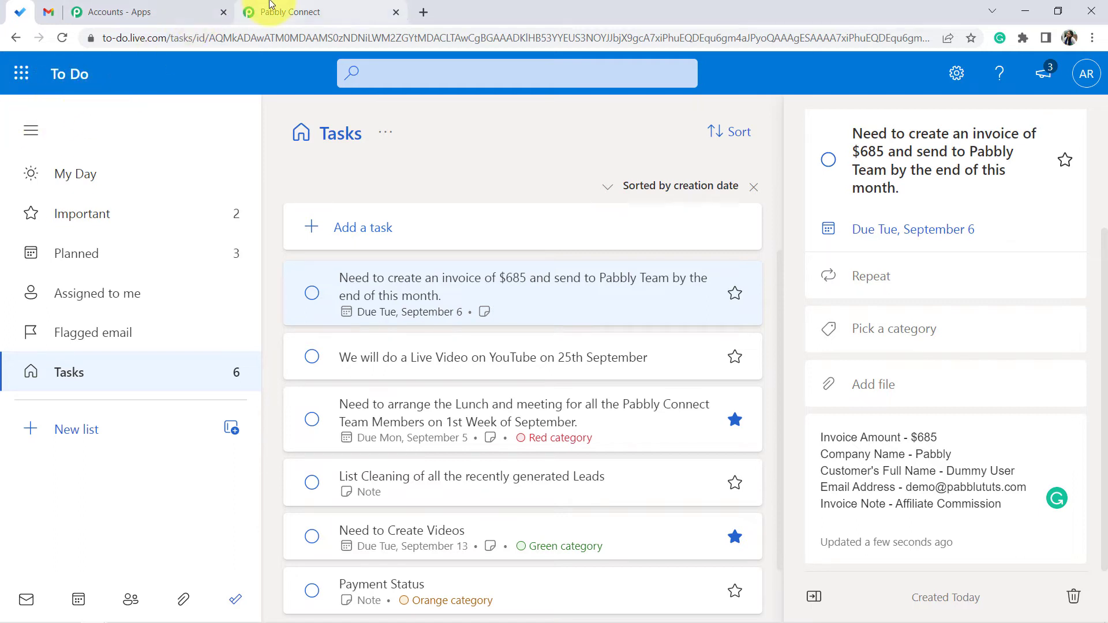
click(286, 13)
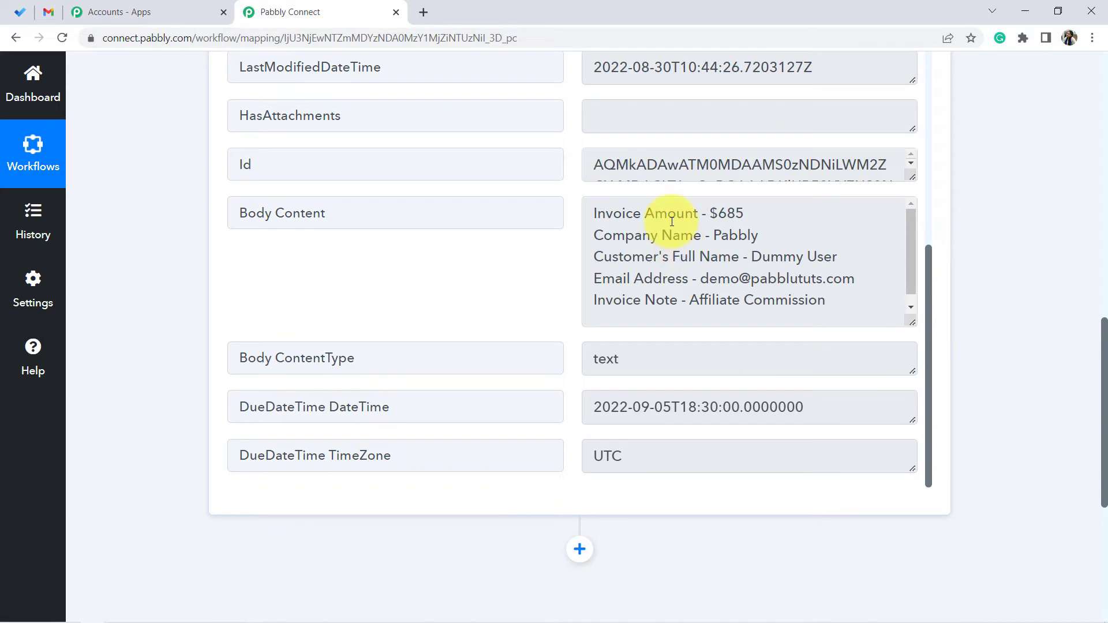
- Add an action step using the Gmail app with the Send Email action event
drag(659, 213, 685, 266)
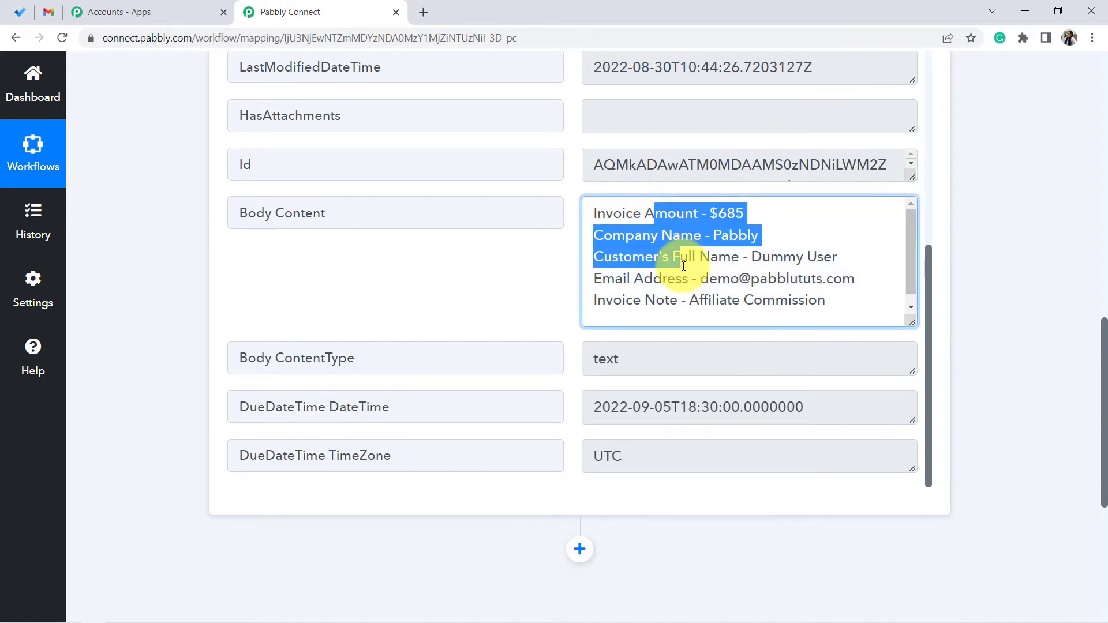
click(129, 315)
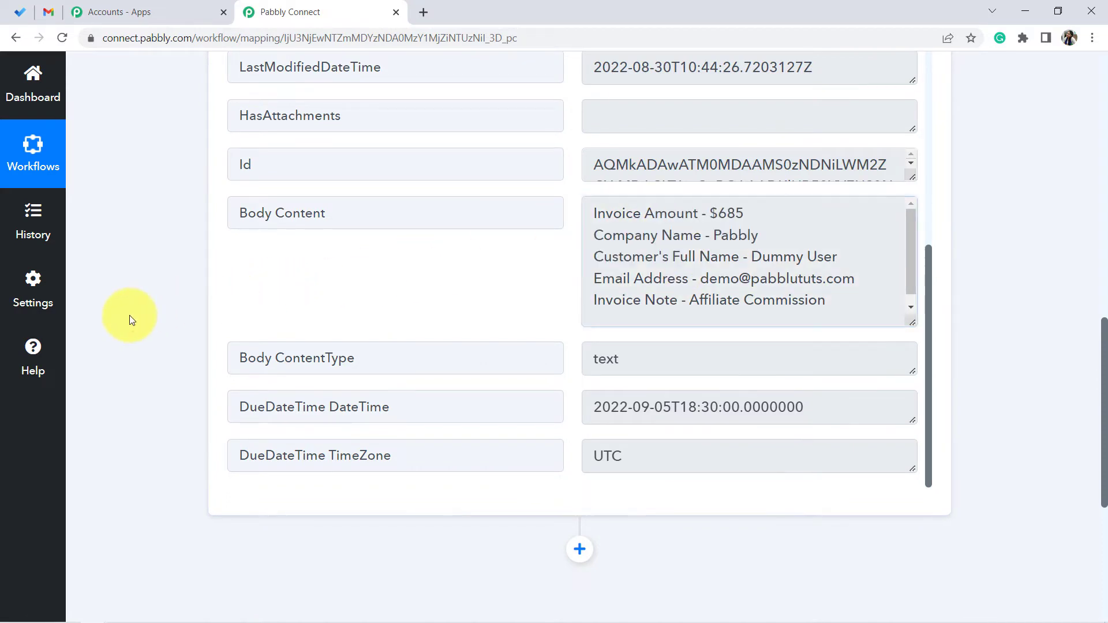
scroll(141, 293, down, 6)
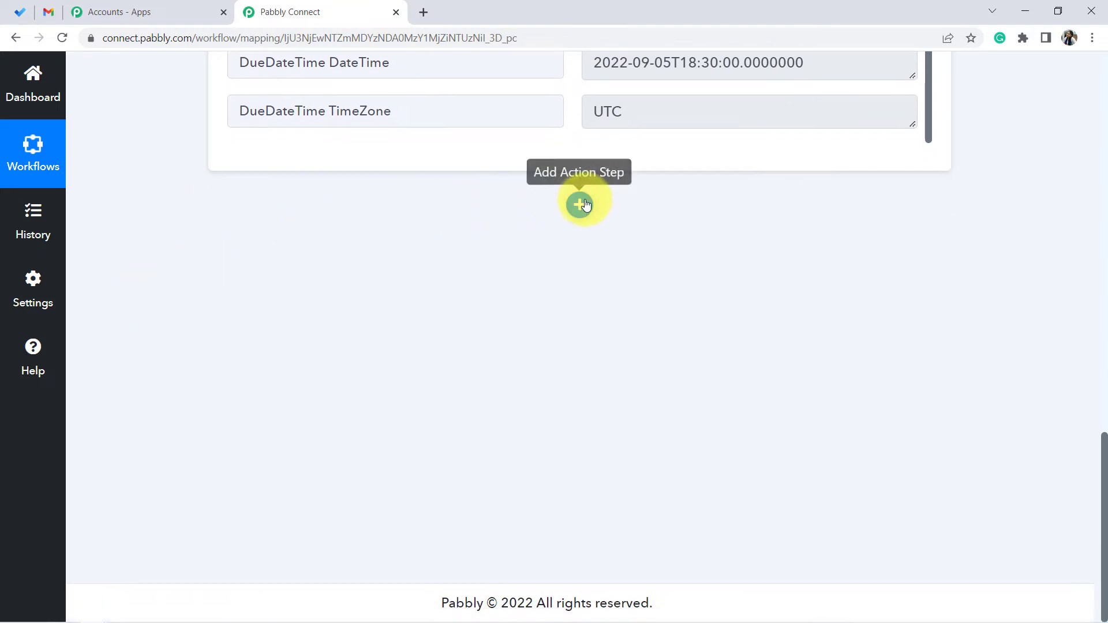
click(581, 205)
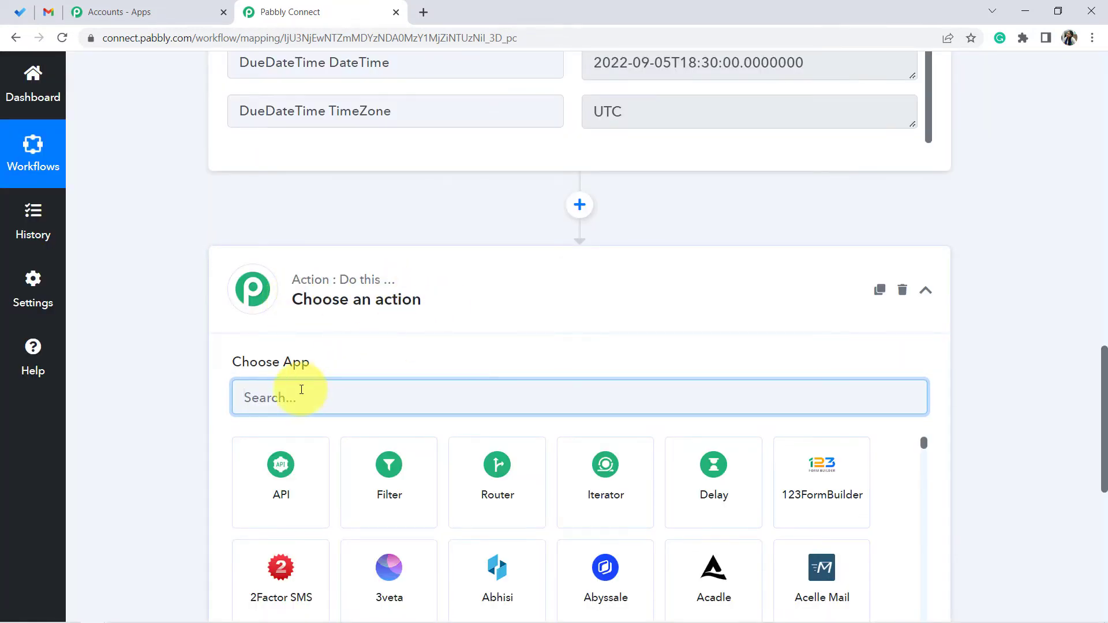
text(gma)
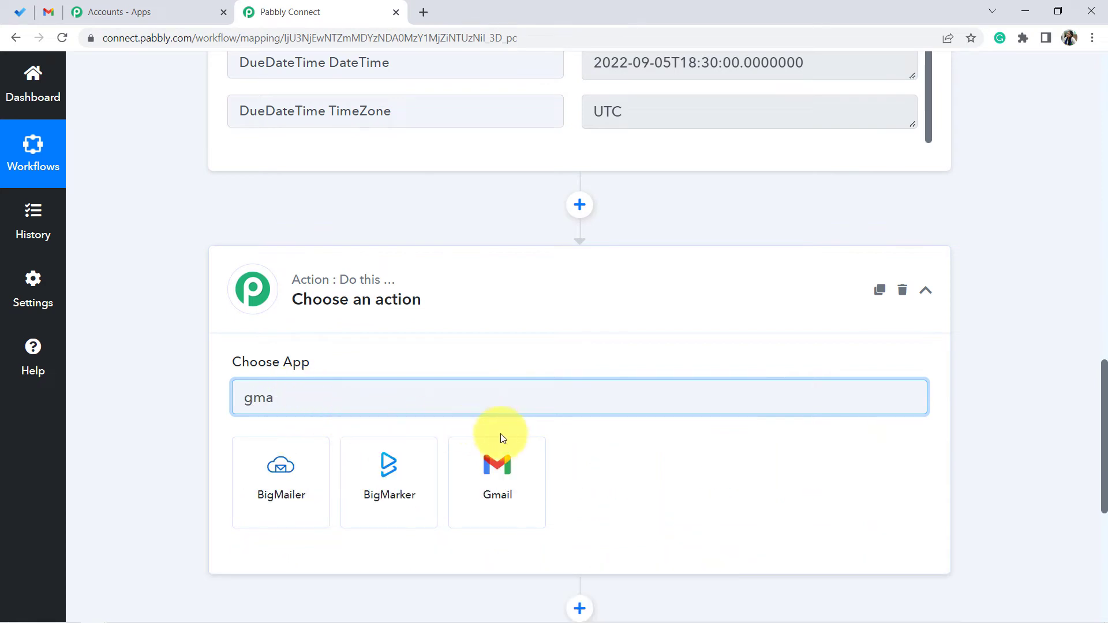
click(500, 474)
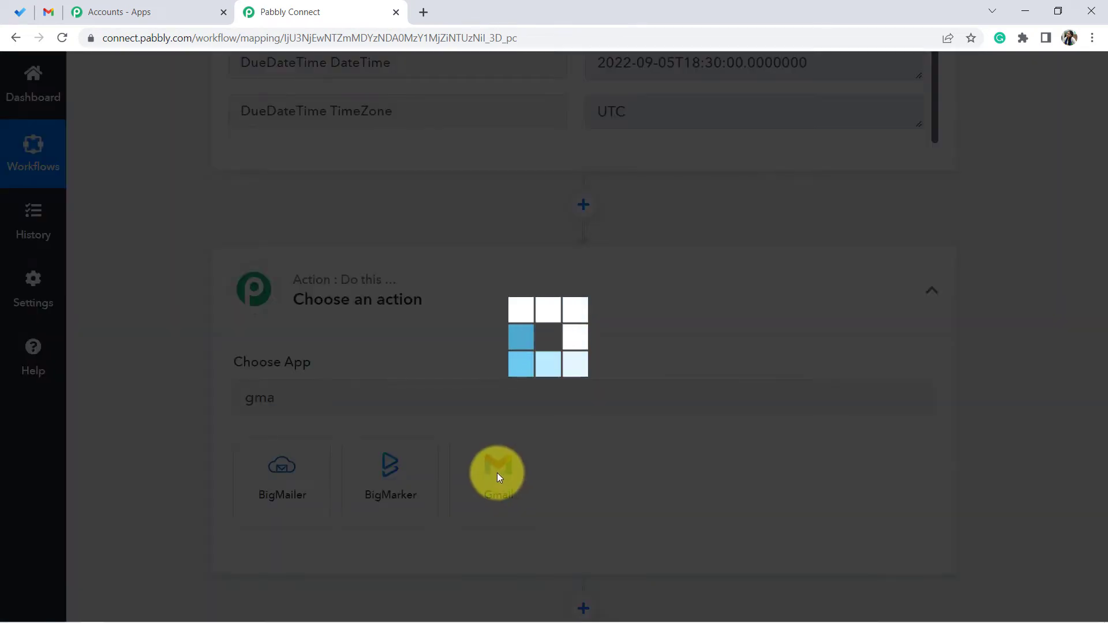
scroll(191, 361, down, 2)
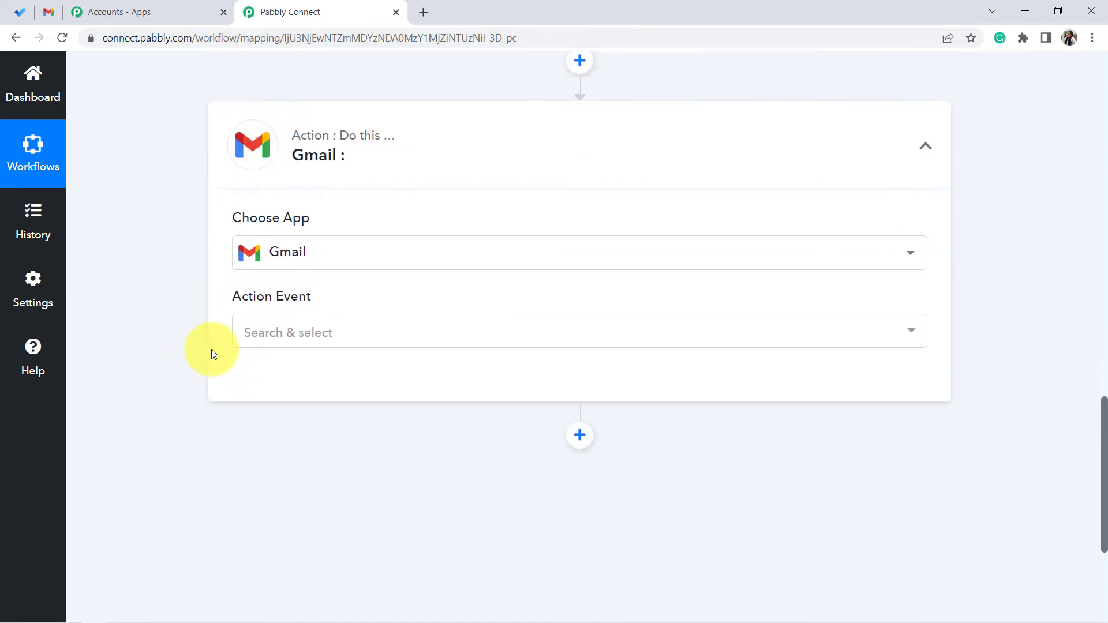
click(255, 335)
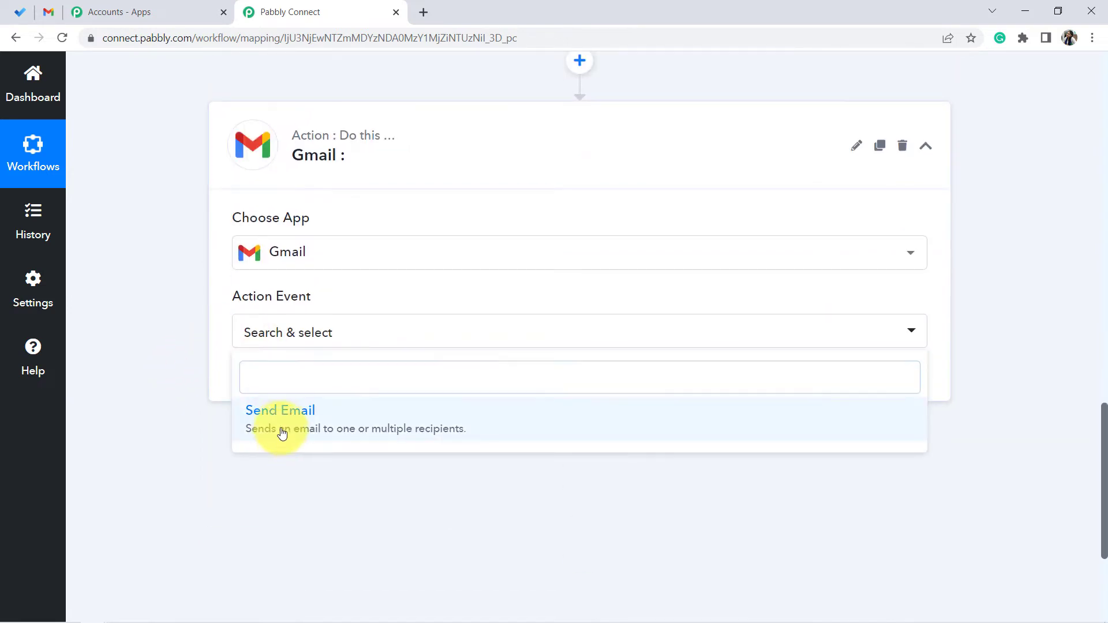
click(280, 437)
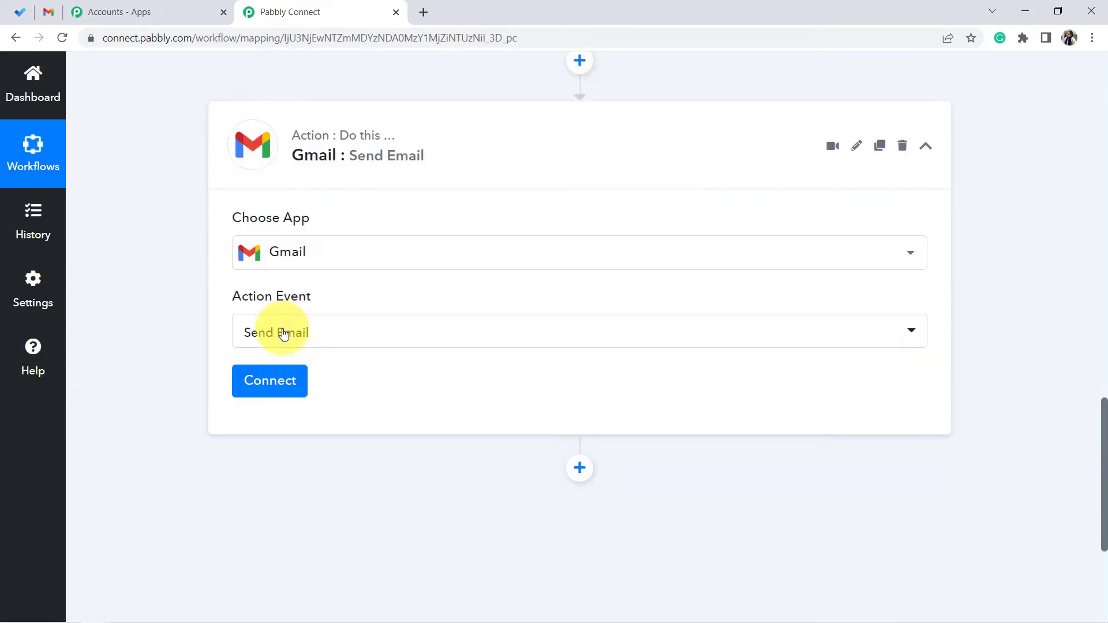
- Authorize a new Gmail connection by signing in with a Google account
click(262, 386)
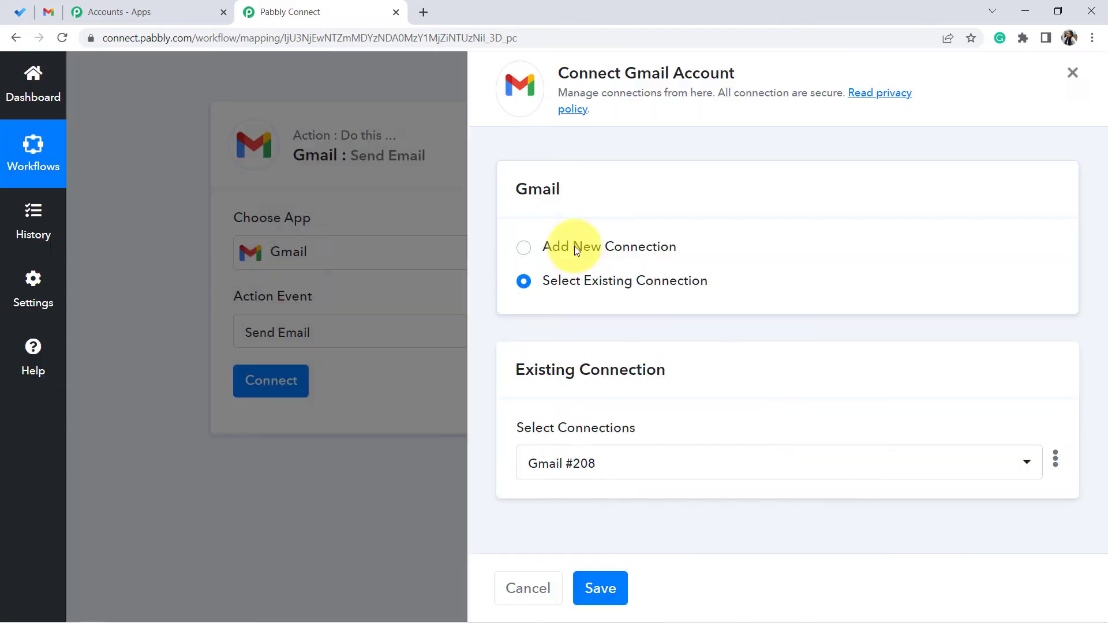
click(574, 246)
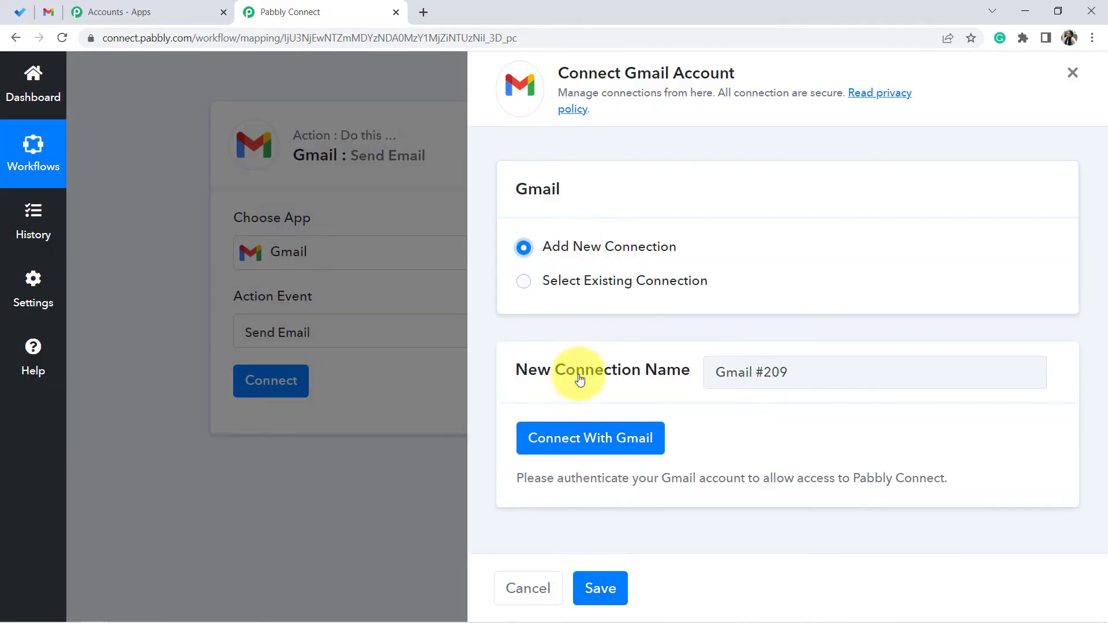
click(560, 438)
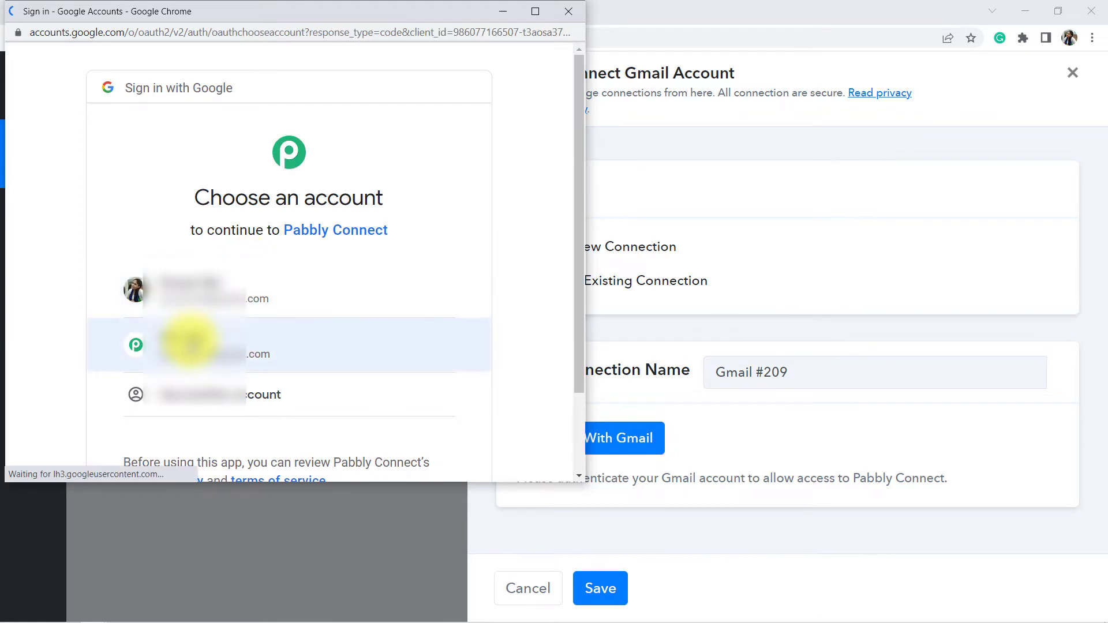
click(187, 338)
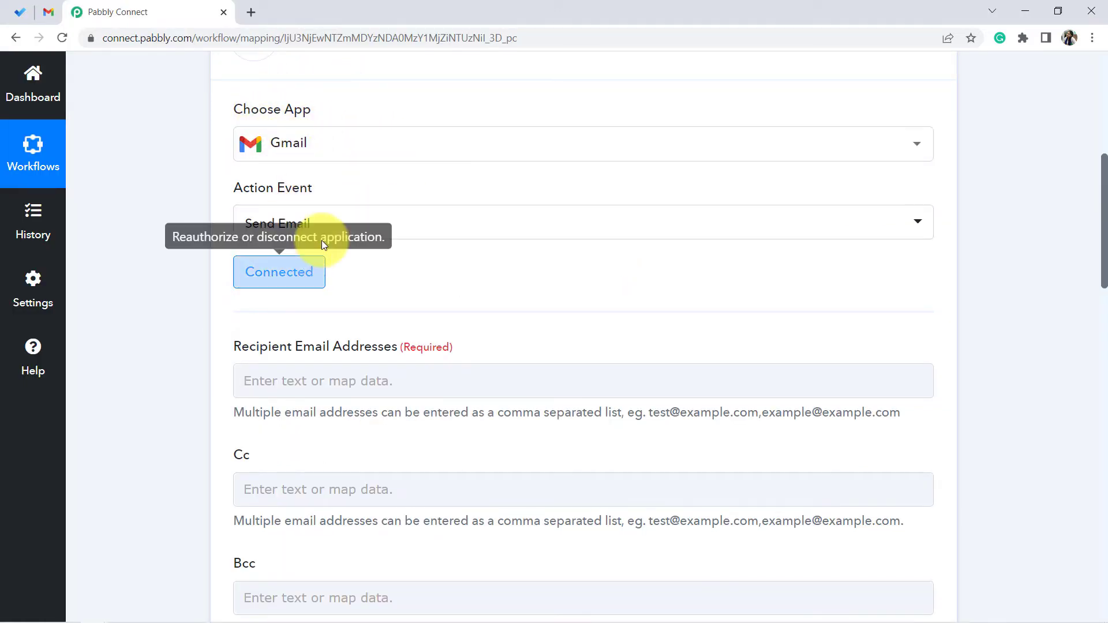
- Paste the recipient's email address into Recipient Email Addresses and read the hint about comma-separated multiple addresses
scroll(342, 228, down, 1)
scroll(341, 229, up, 1)
scroll(339, 238, down, 1)
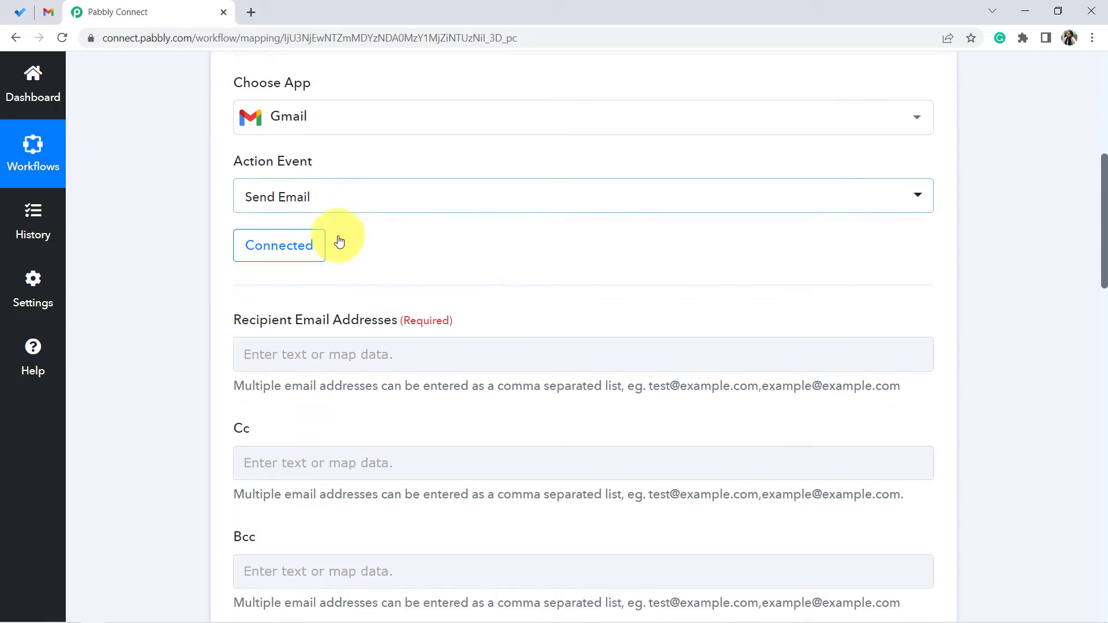
drag(258, 274, 403, 275)
click(207, 294)
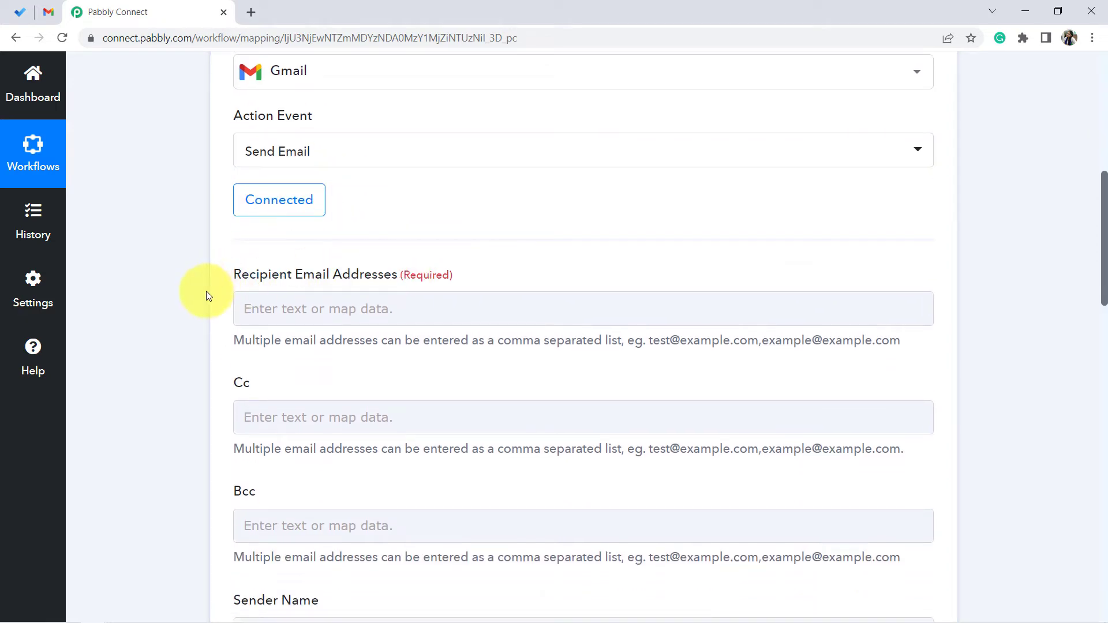
click(263, 300)
key(ctrl+v)
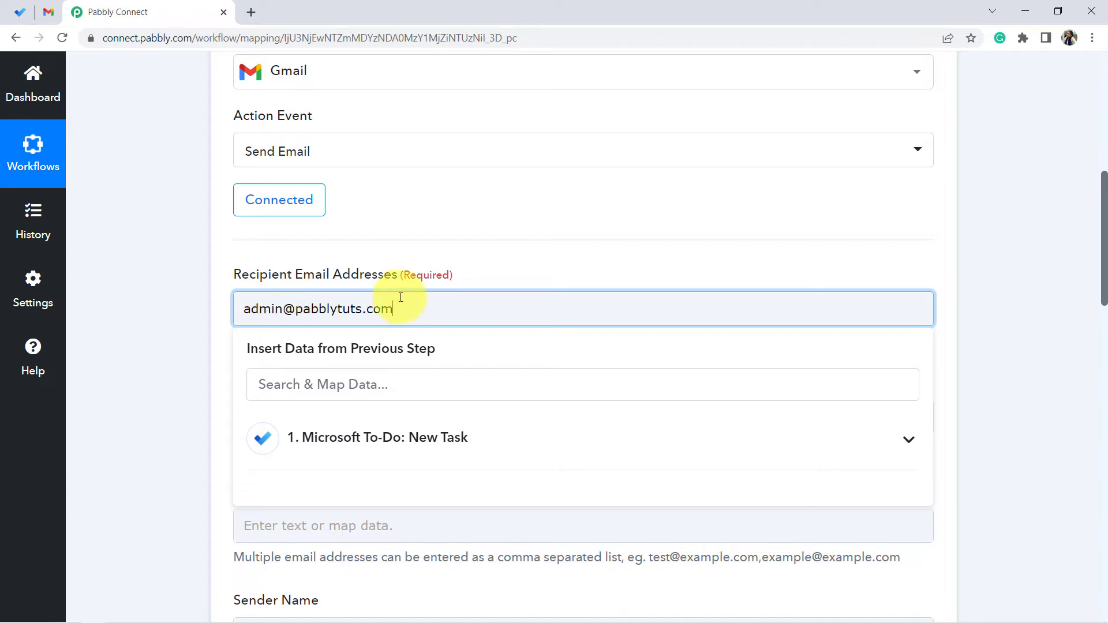
click(167, 332)
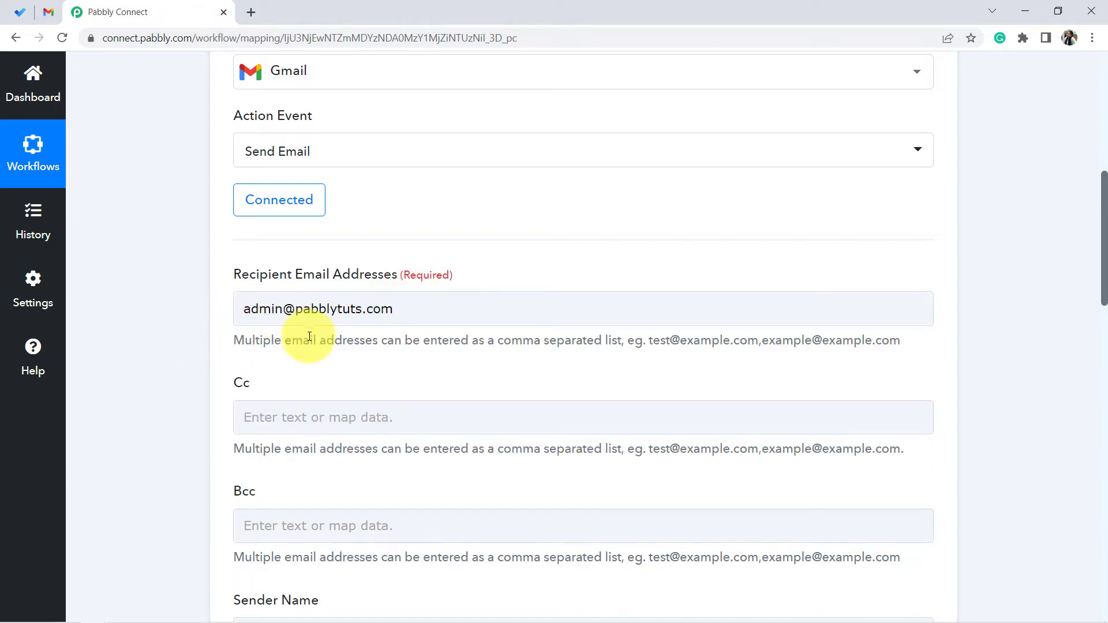
drag(263, 342, 614, 343)
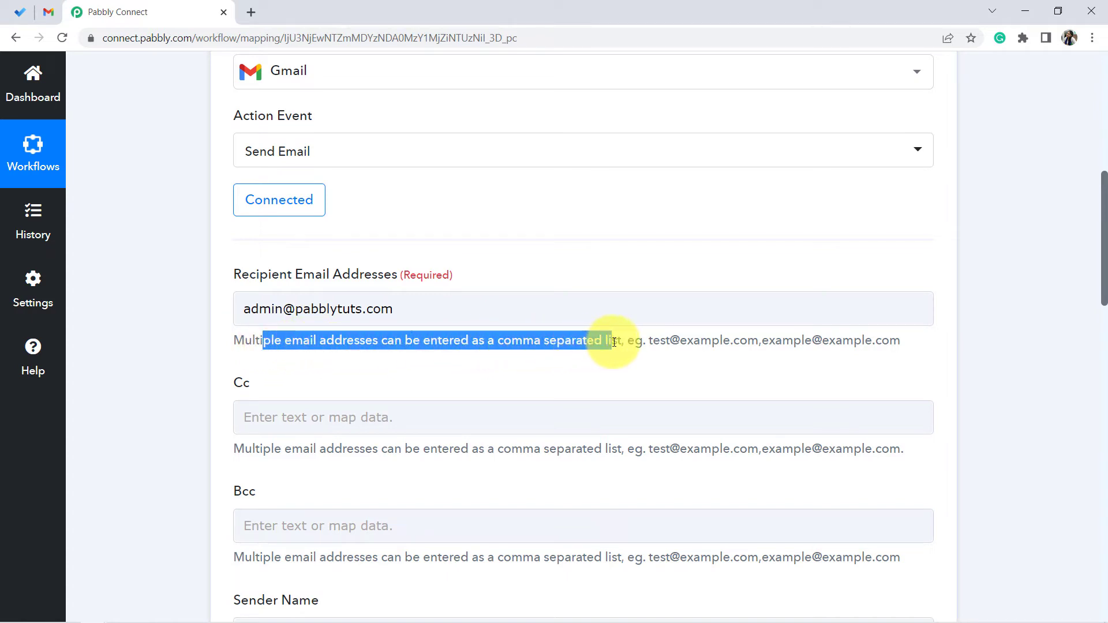
click(566, 361)
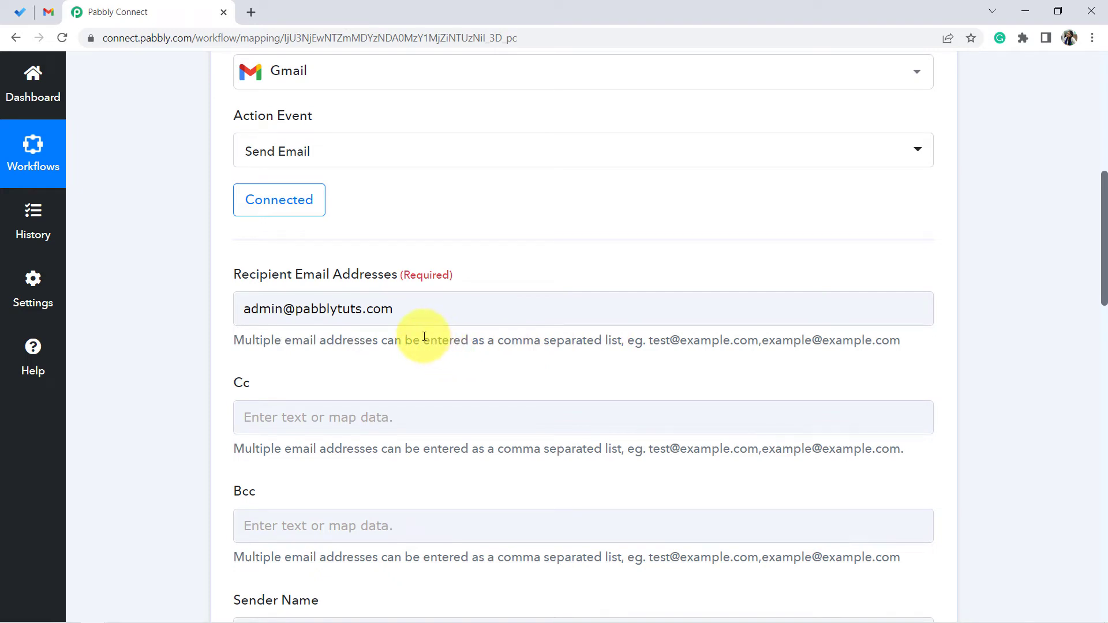
click(362, 311)
click(649, 341)
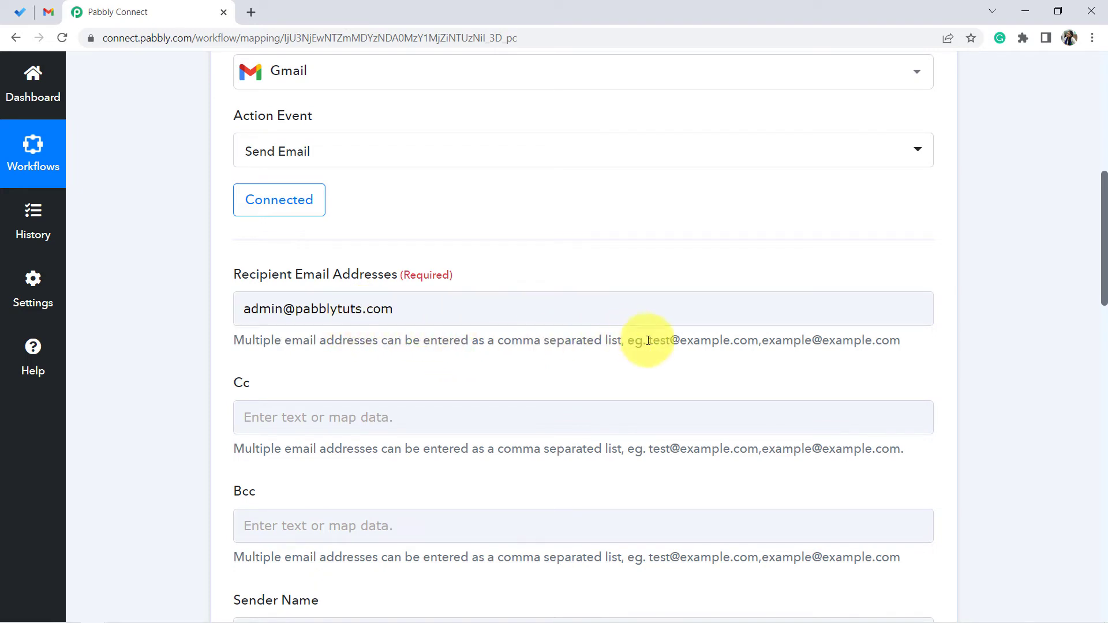
drag(654, 342, 901, 341)
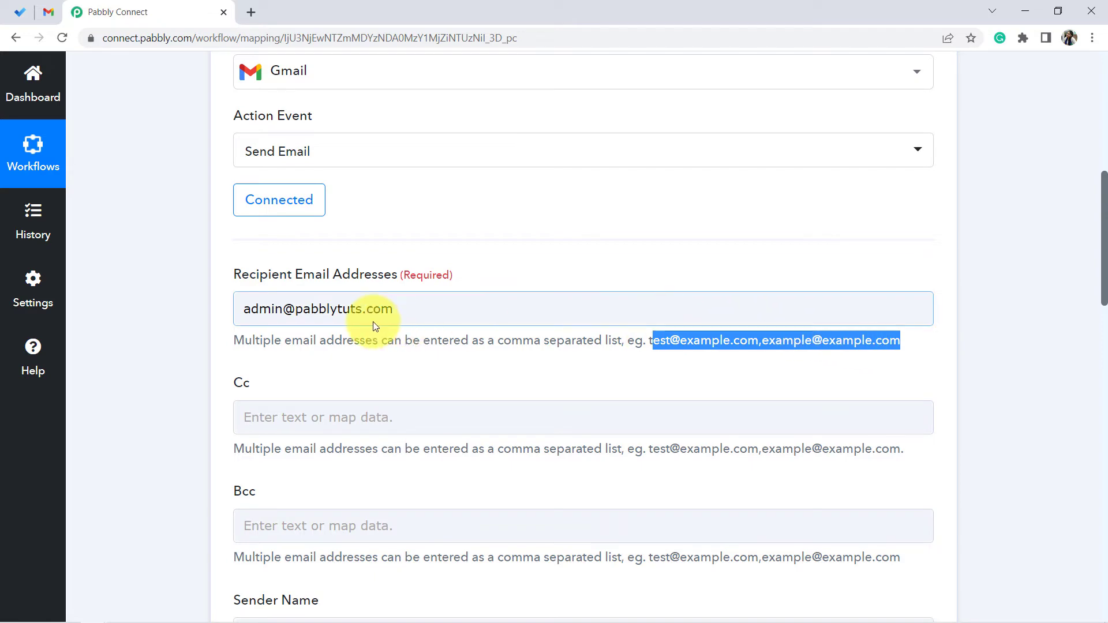
click(162, 342)
- Set the Sender Name to Pabbly
scroll(168, 314, down, 3)
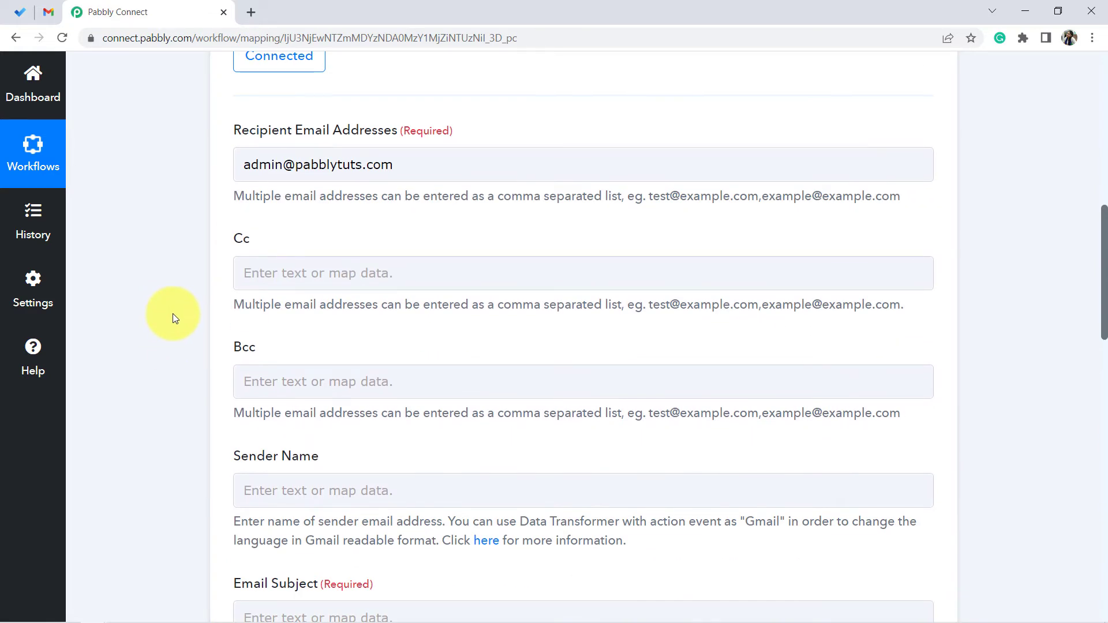
scroll(171, 314, down, 3)
click(268, 340)
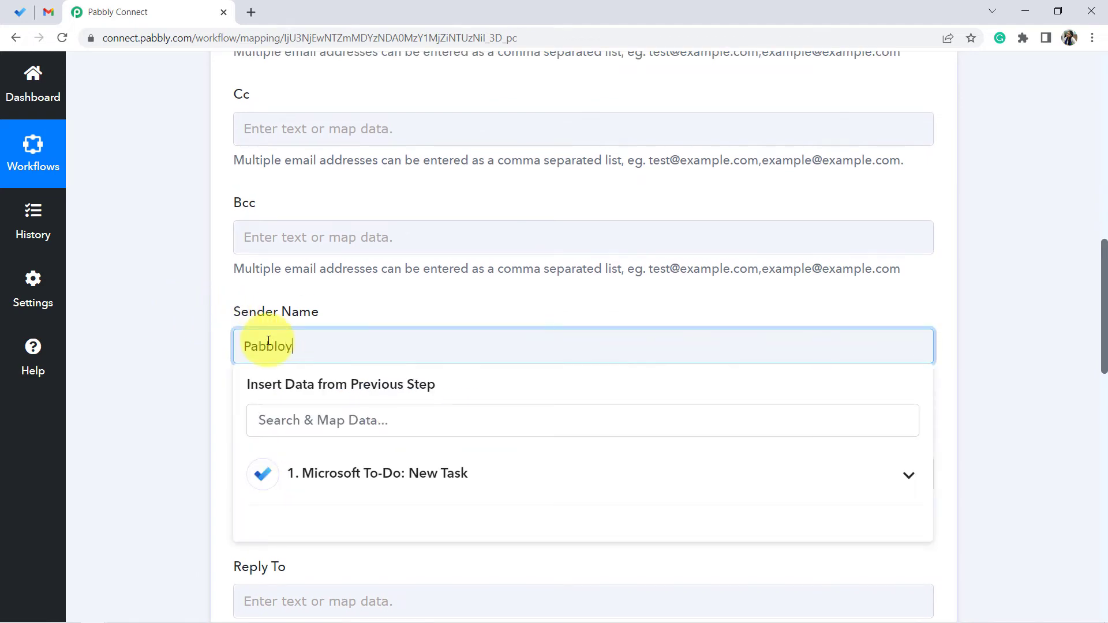
click(109, 228)
- Copy the subject line from Notepad and paste it as the Email Subject "New Task has been added in To Do List. Please check"
scroll(196, 312, down, 2)
scroll(184, 312, down, 1)
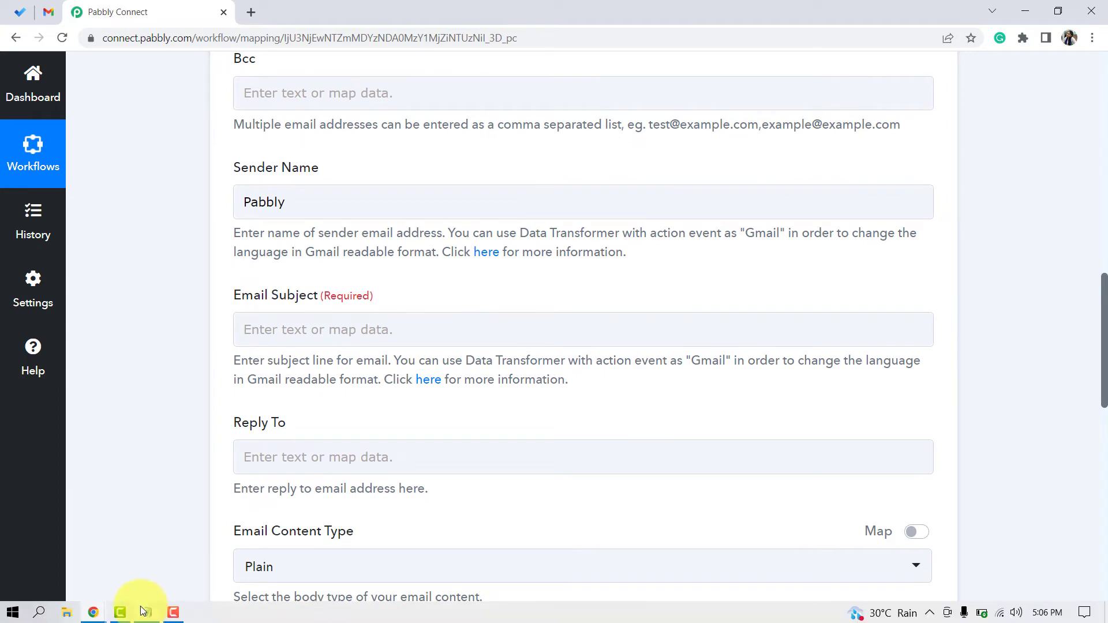
click(149, 614)
click(180, 300)
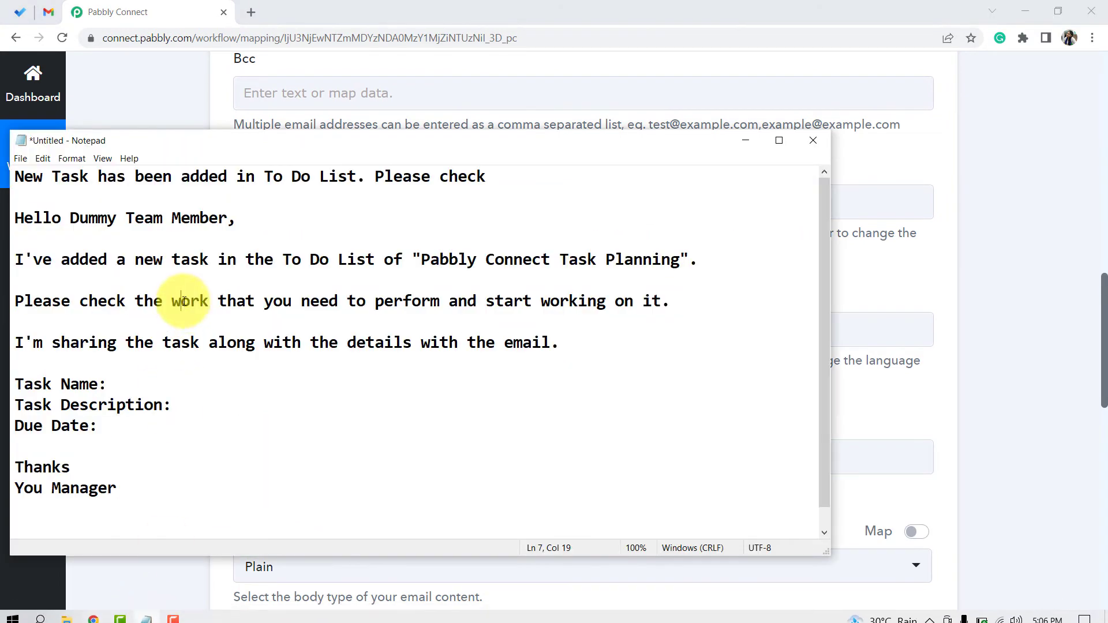
drag(487, 176, 9, 172)
key(ctrl+c)
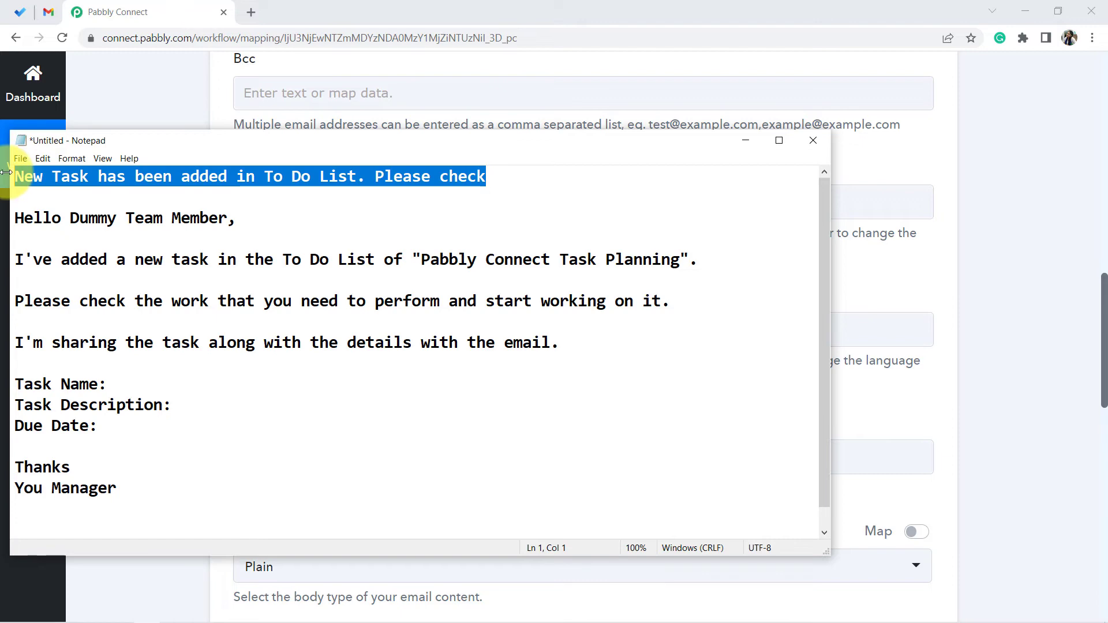
click(104, 84)
click(262, 322)
key(ctrl+v)
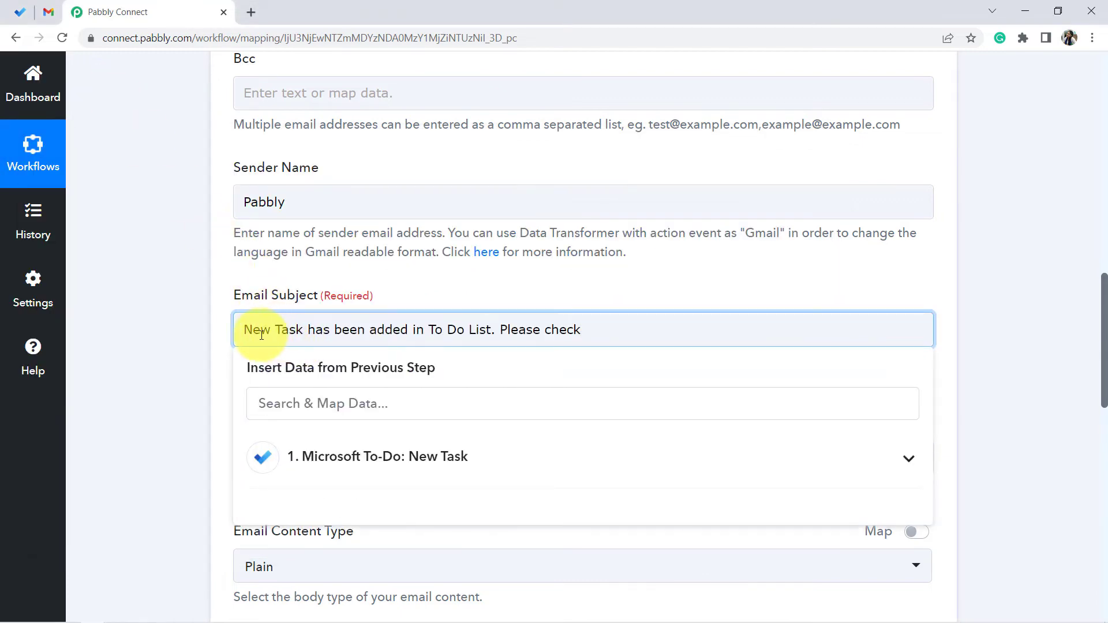
drag(413, 344, 477, 332)
click(196, 380)
- Copy the email body text from Notepad, from the greeting to the sign-off, and paste it into Email Content
scroll(150, 314, down, 2)
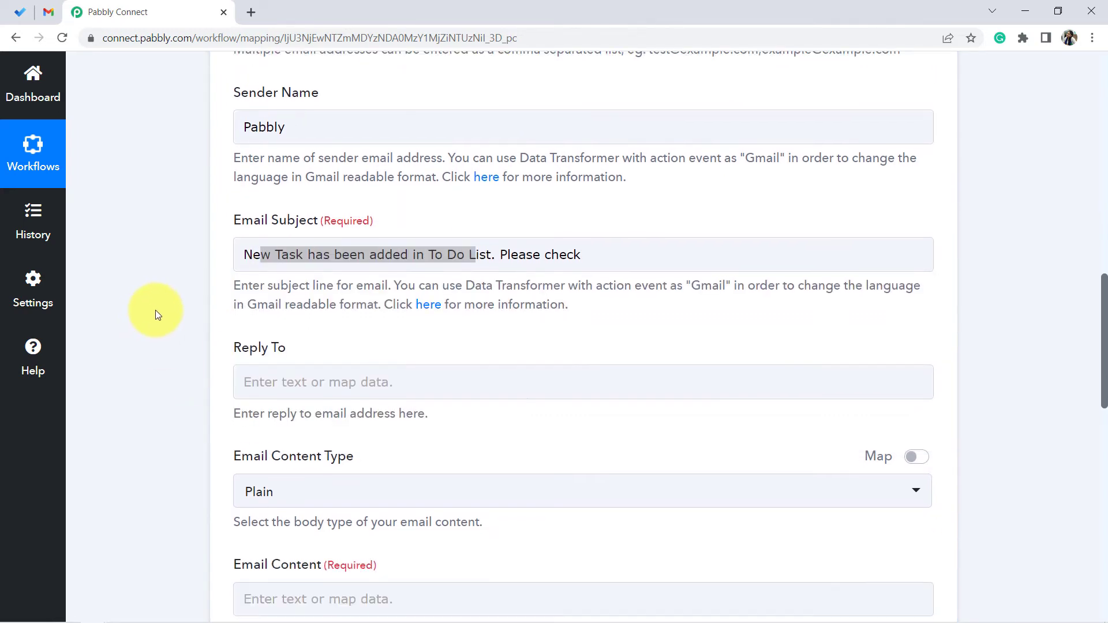
scroll(181, 301, down, 4)
scroll(191, 298, up, 2)
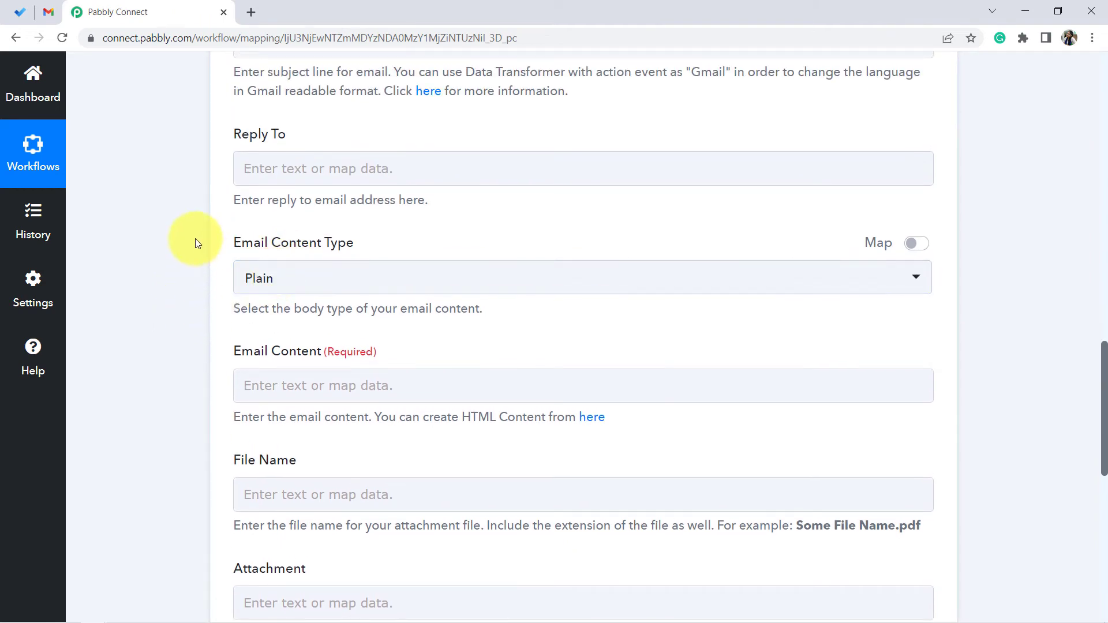
scroll(193, 245, down, 3)
mouse_move(146, 595)
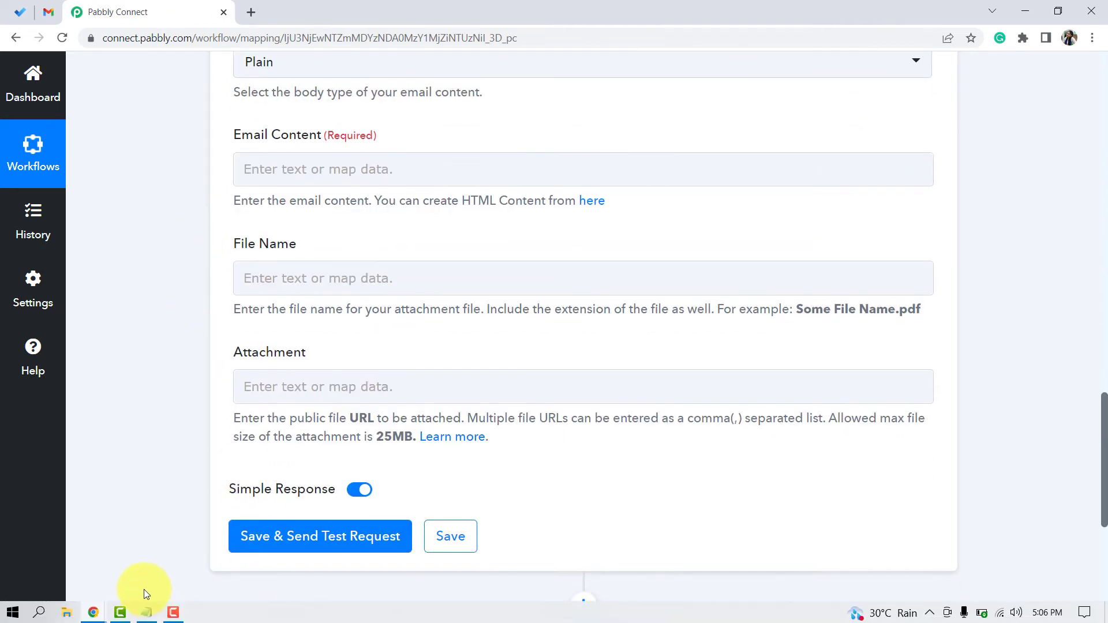
click(146, 613)
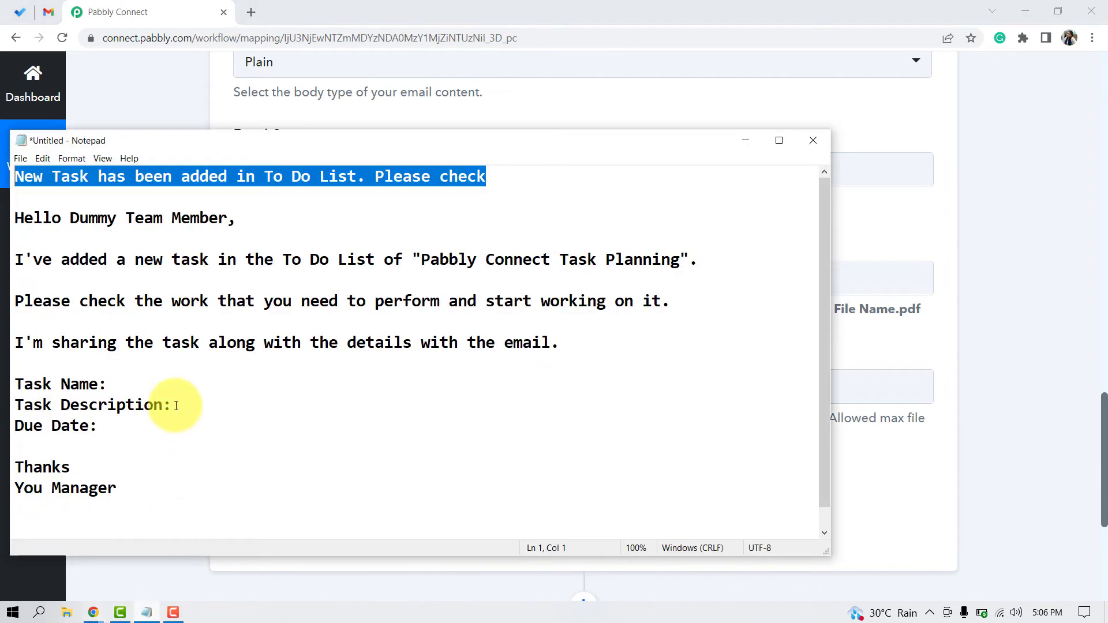
click(173, 405)
drag(19, 218, 163, 519)
key(ctrl+c)
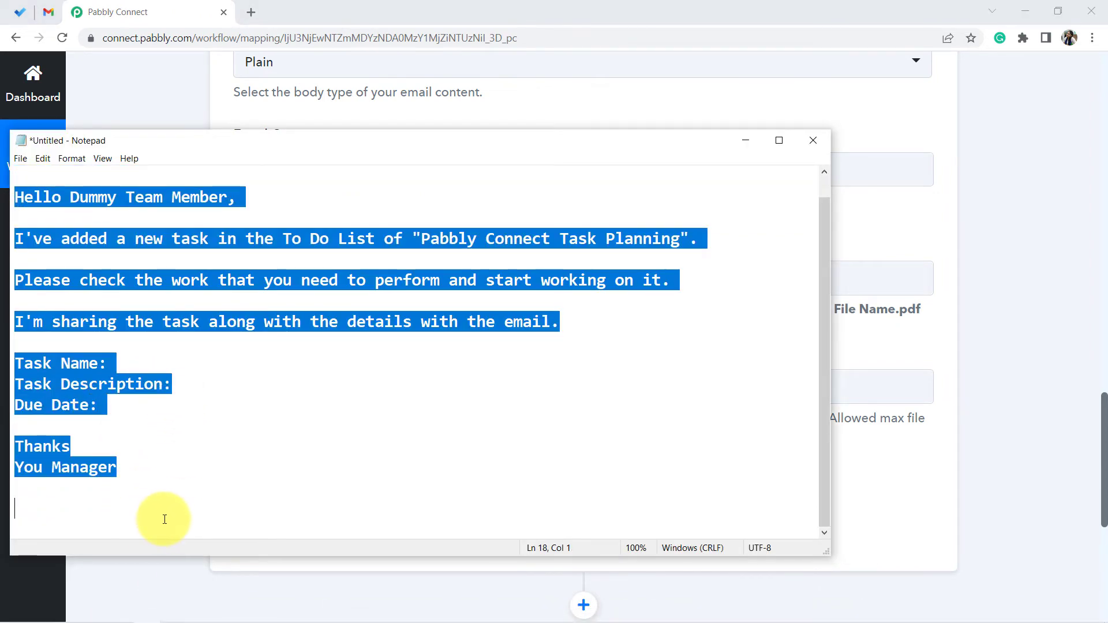
click(1065, 310)
click(291, 177)
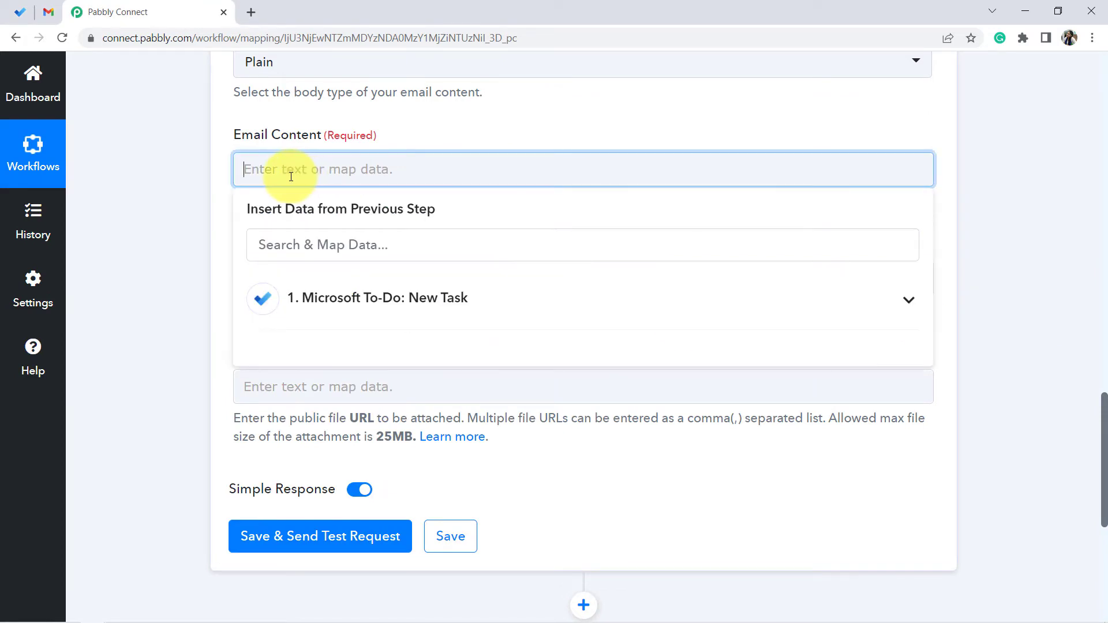
key(ctrl+v)
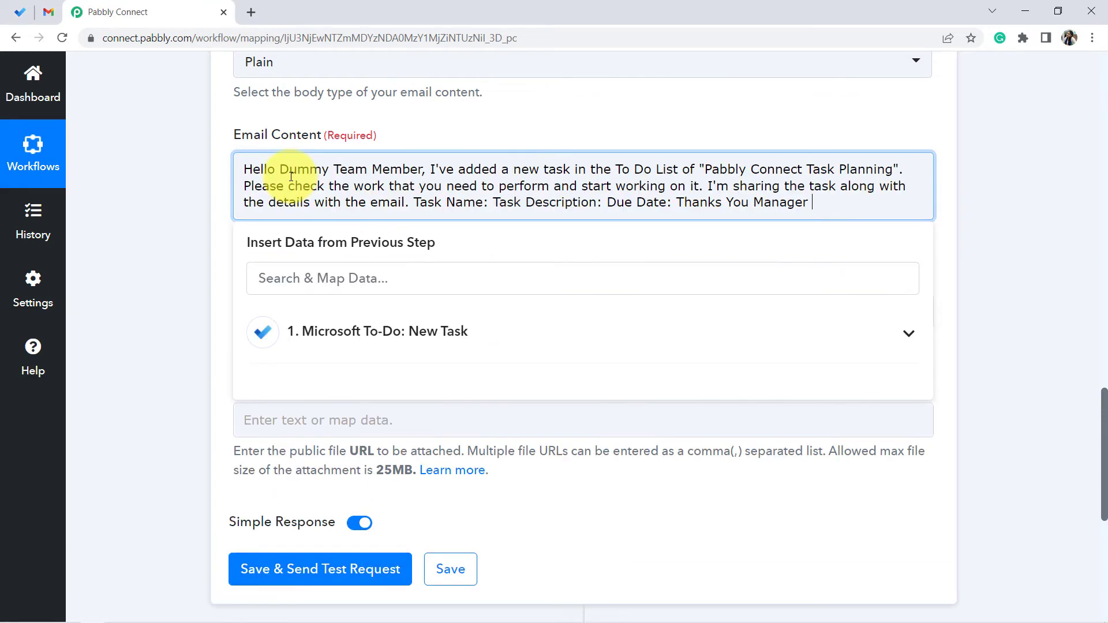
- Insert a blank line after the greeting "Hello Dummy Team Member," in Email Content
click(428, 173)
key(Return)
key(Return)
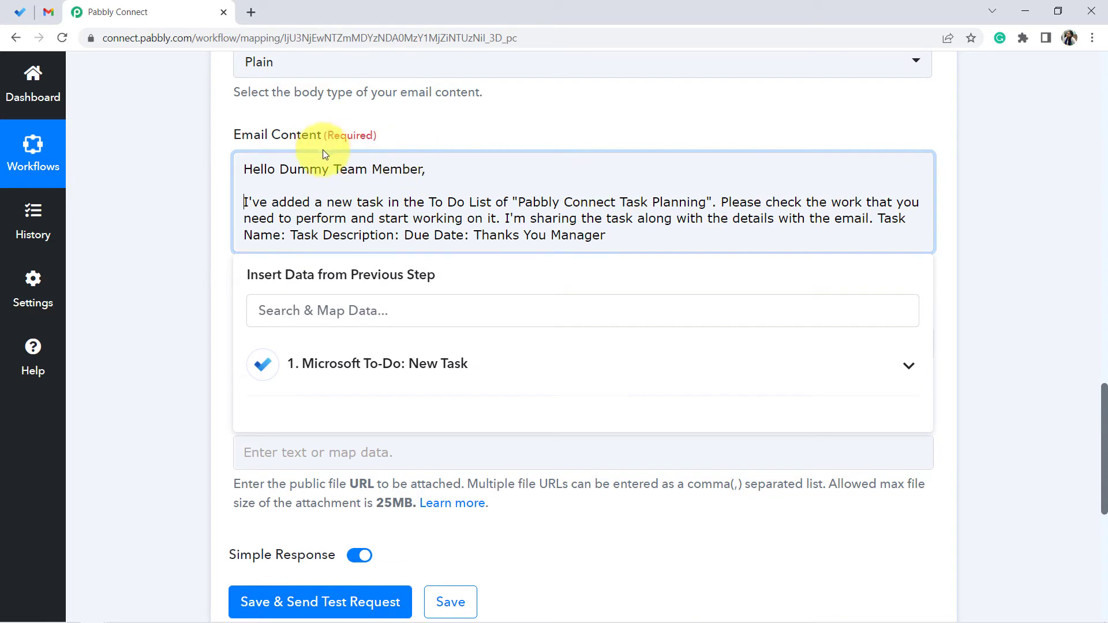
- Break the email body after "Pabbly Connect Task Planning". so the next sentence starts a new paragraph
drag(280, 169, 400, 170)
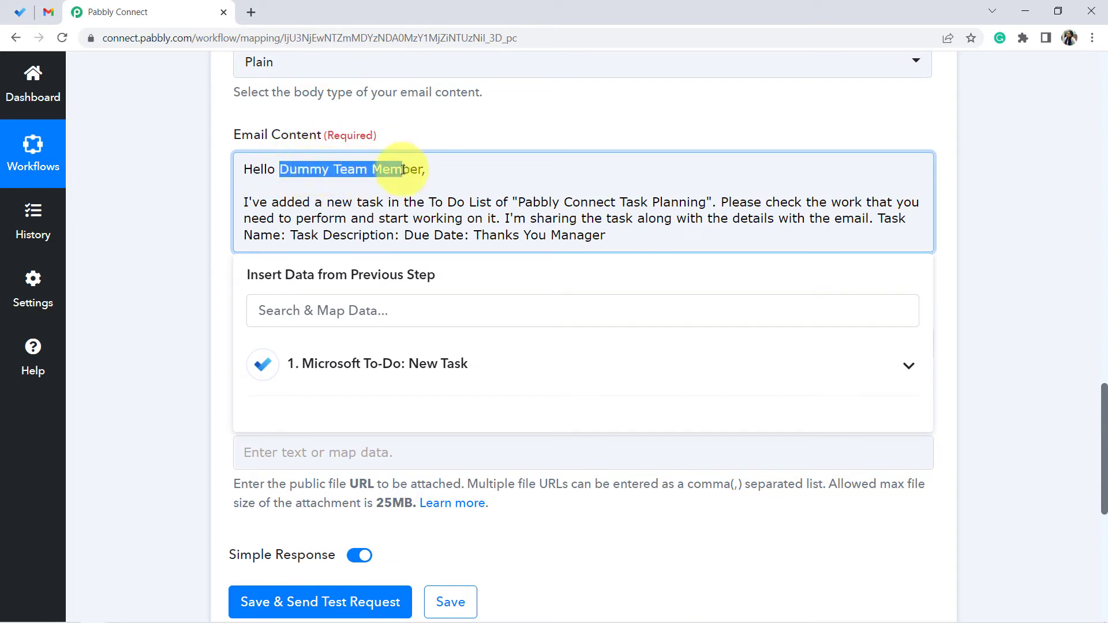
click(402, 169)
drag(309, 169, 424, 169)
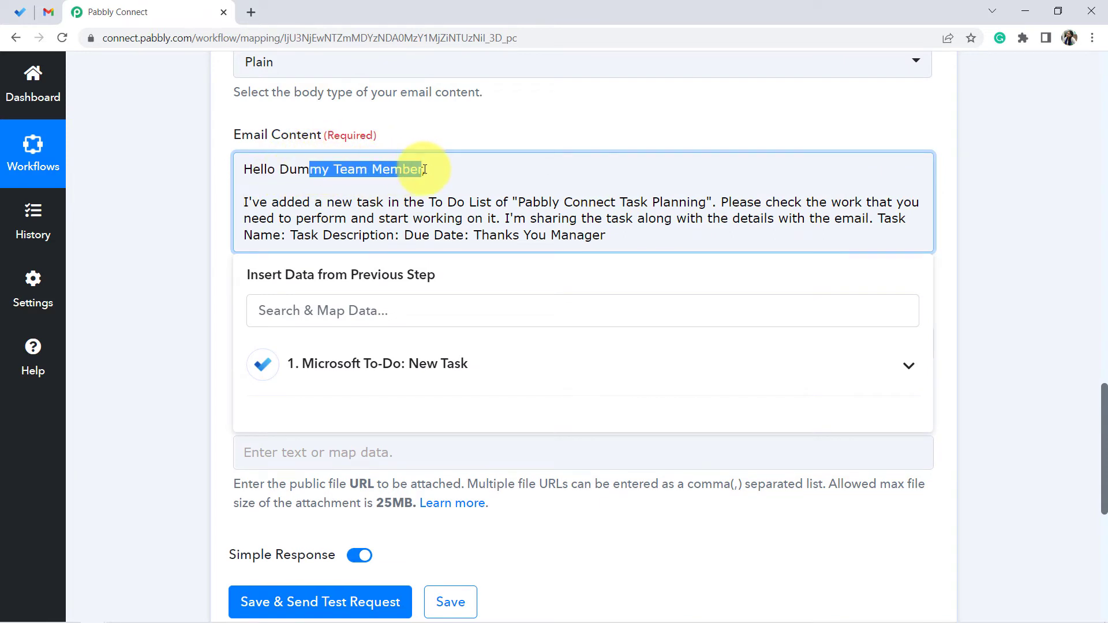
drag(281, 202, 429, 203)
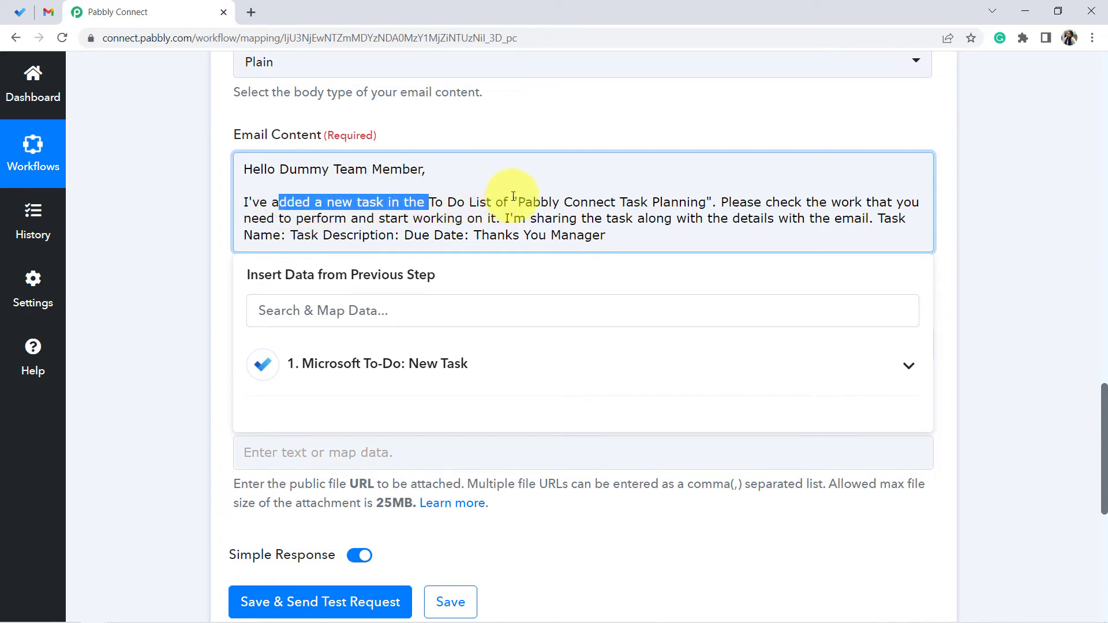
click(717, 202)
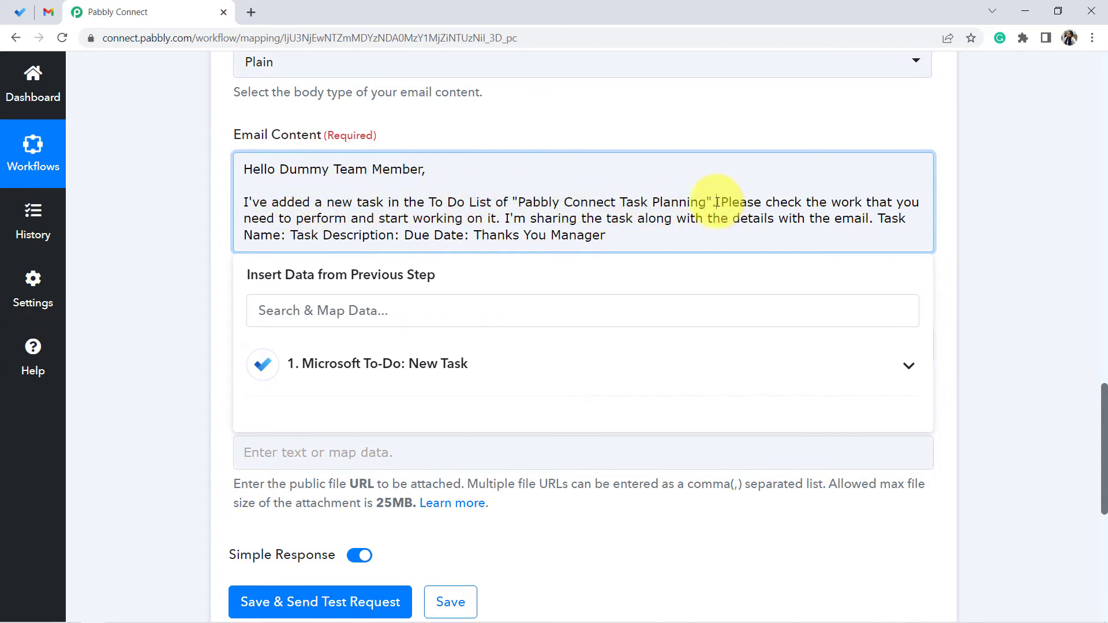
key(Return)
key(Return)
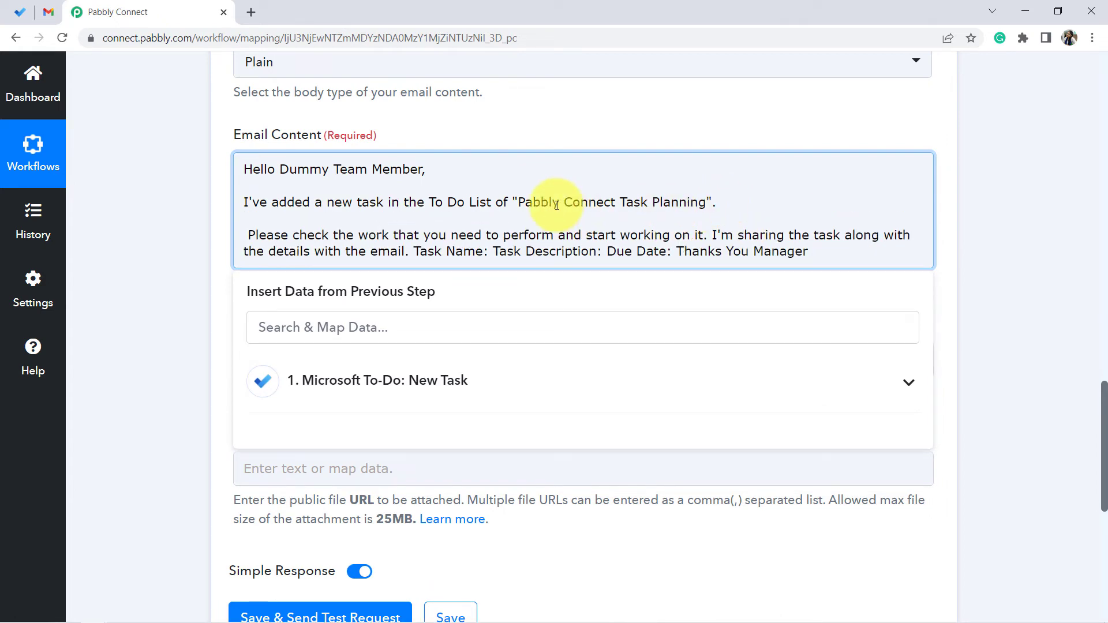
key(Delete)
- Start a new paragraph in Email Content before "I'm sharing the task along with the details"
drag(473, 237, 561, 236)
click(711, 237)
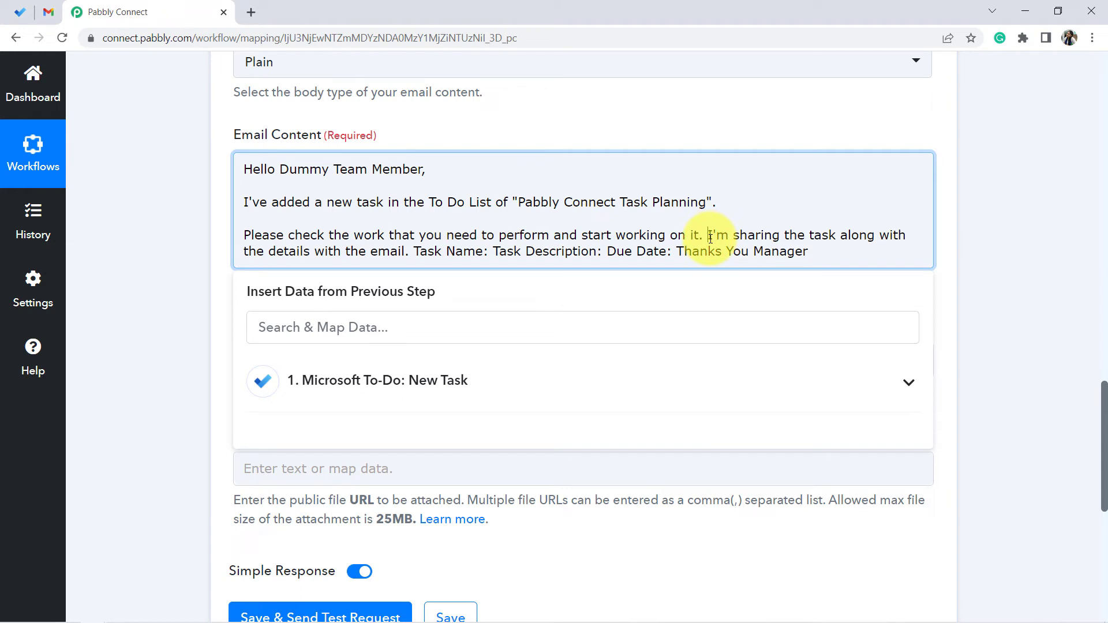
key(Return)
key(Return)
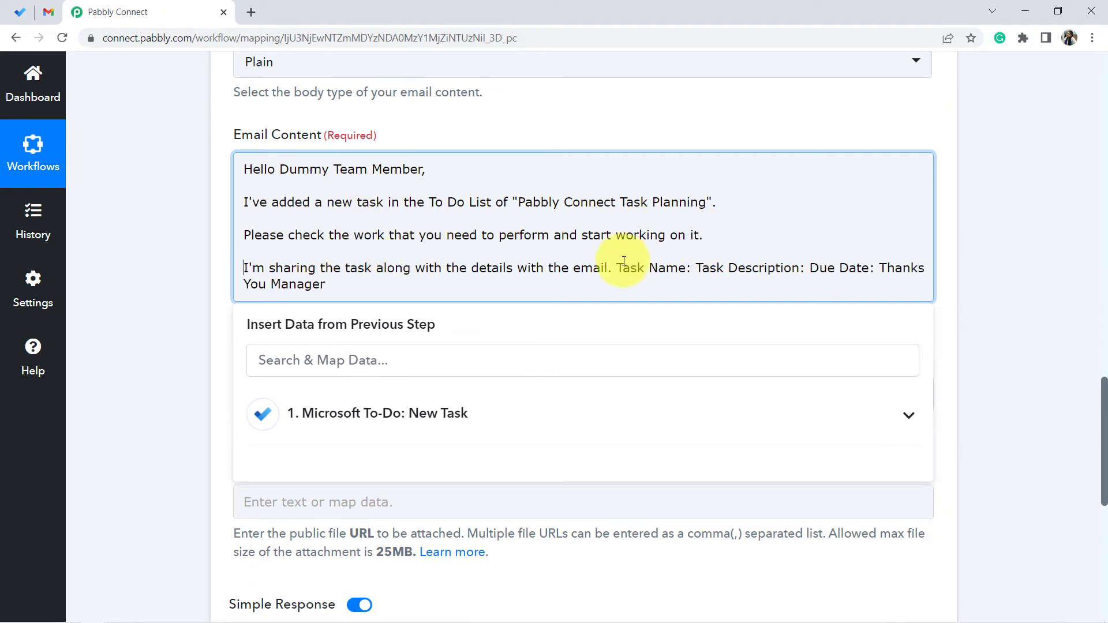
- Move "Task Name:" into its own paragraph after the sentence ending "with the email."
click(609, 270)
text(.)
key(Return)
key(Return)
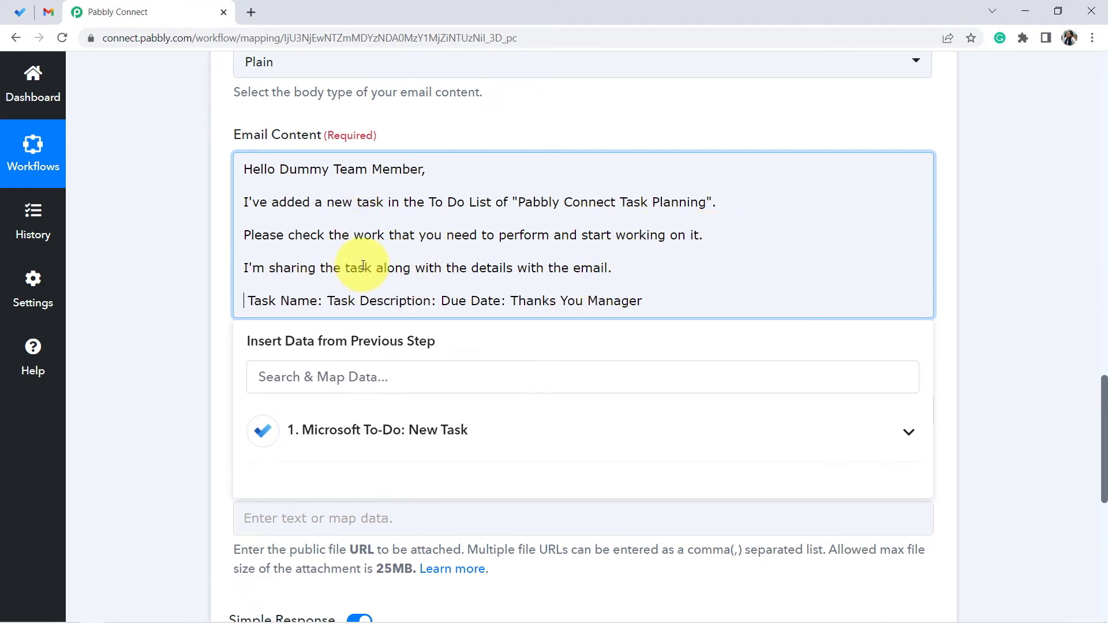
key(Delete)
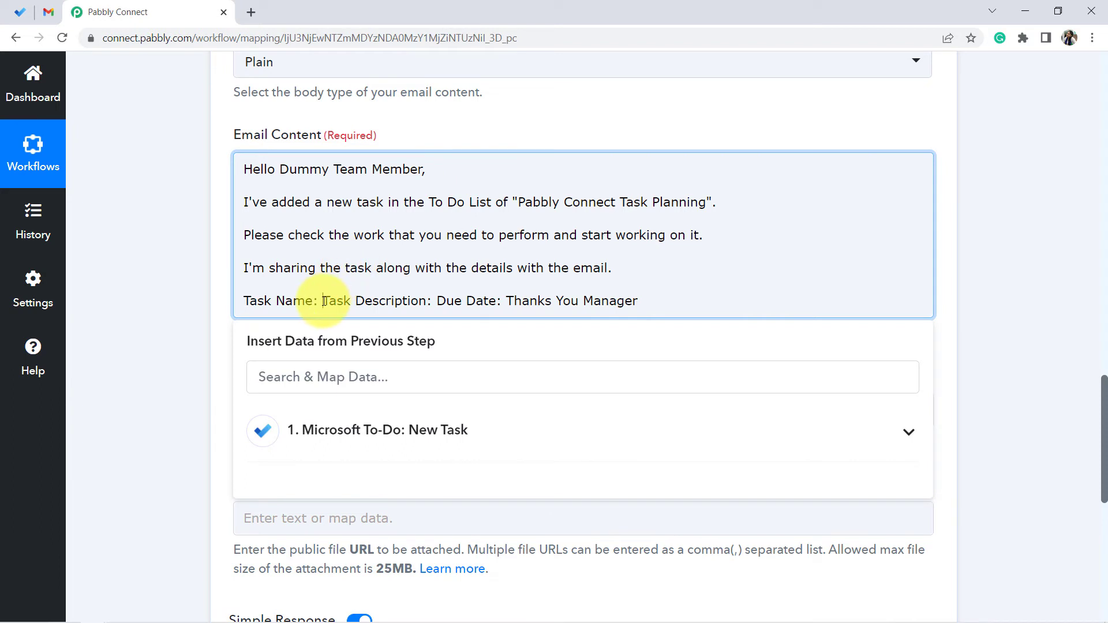
- Put Task Name:, Task Description: and Due Date: on separate lines in Email Content
click(324, 301)
key(Return)
click(357, 318)
key(Return)
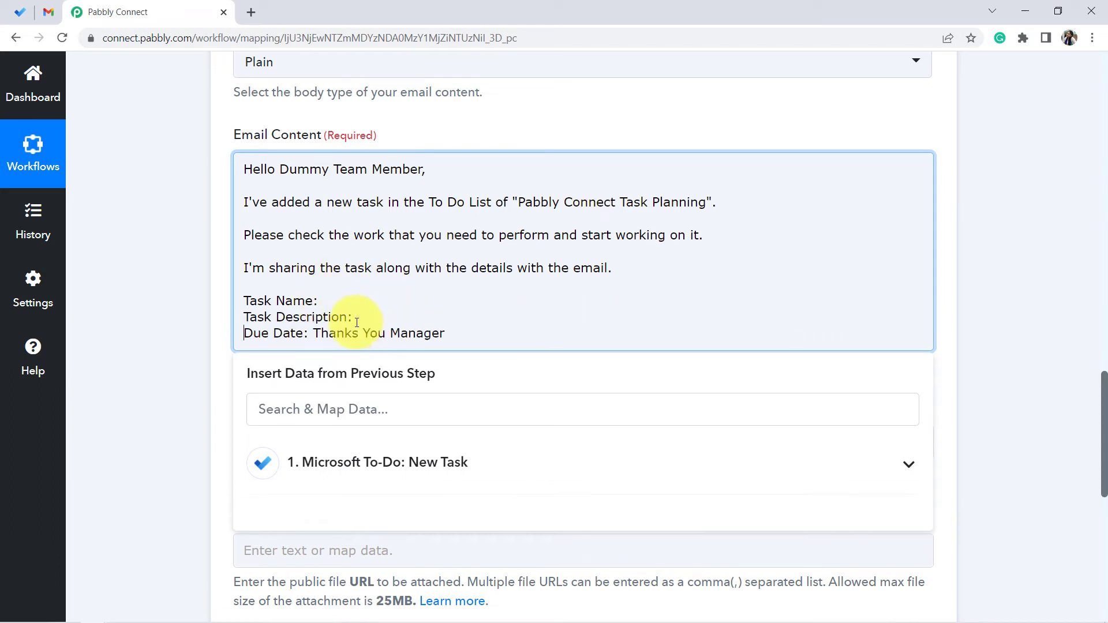
- Separate the sign-off from Due Date: with a blank line and put "Thanks" and the signature on separate lines
click(314, 336)
key(Return)
key(Return)
click(295, 367)
key(Return)
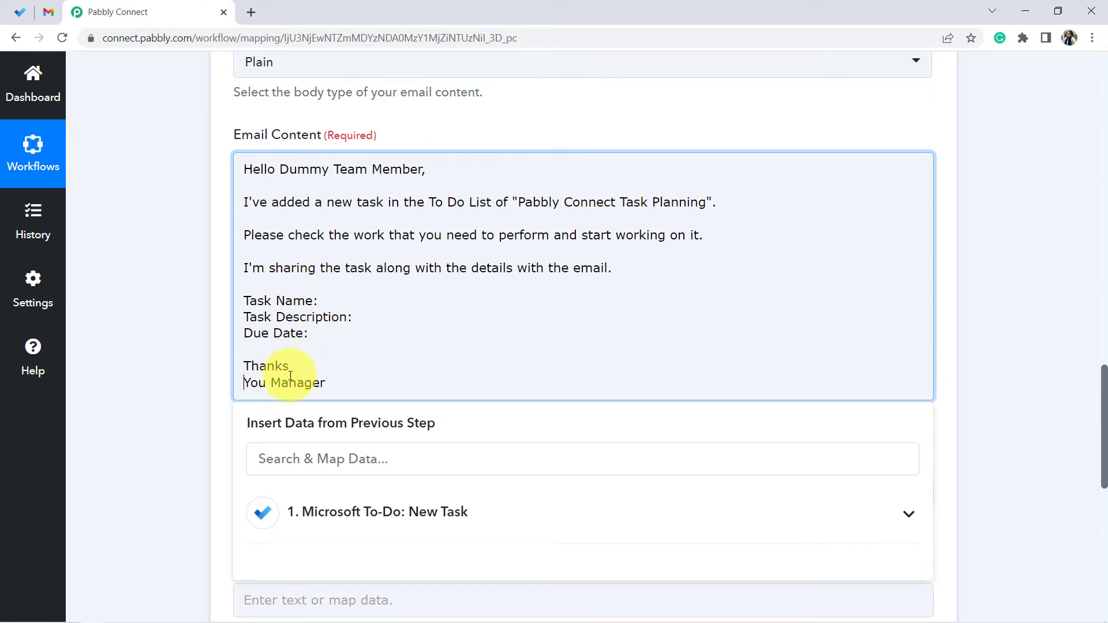
- Correct the signature line to "Your Manager"
click(267, 387)
text(r)
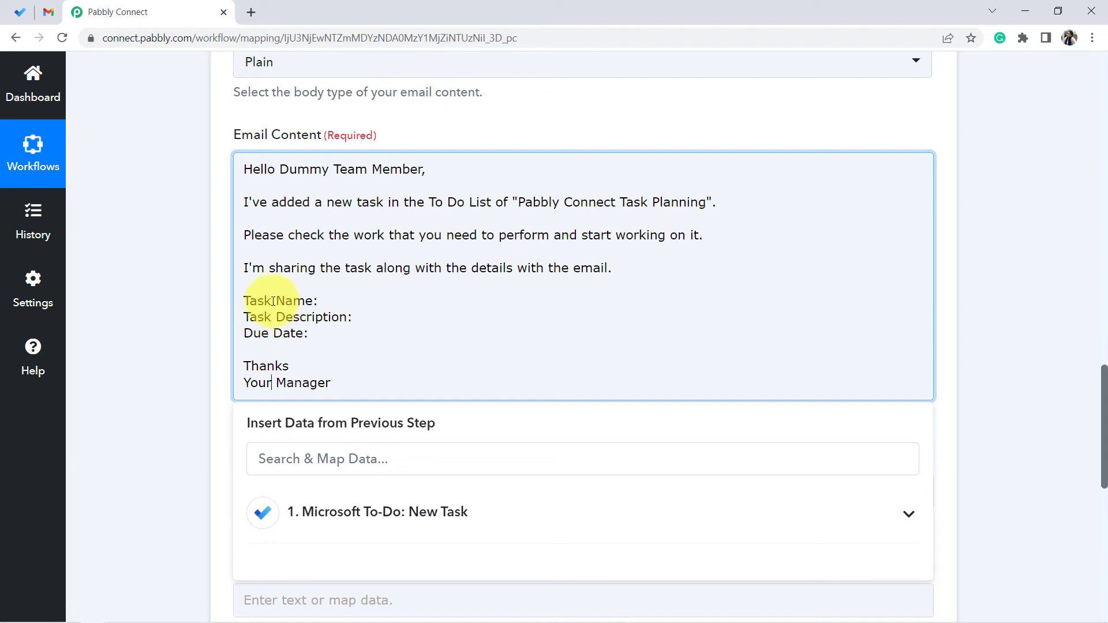
drag(273, 301, 305, 341)
click(113, 338)
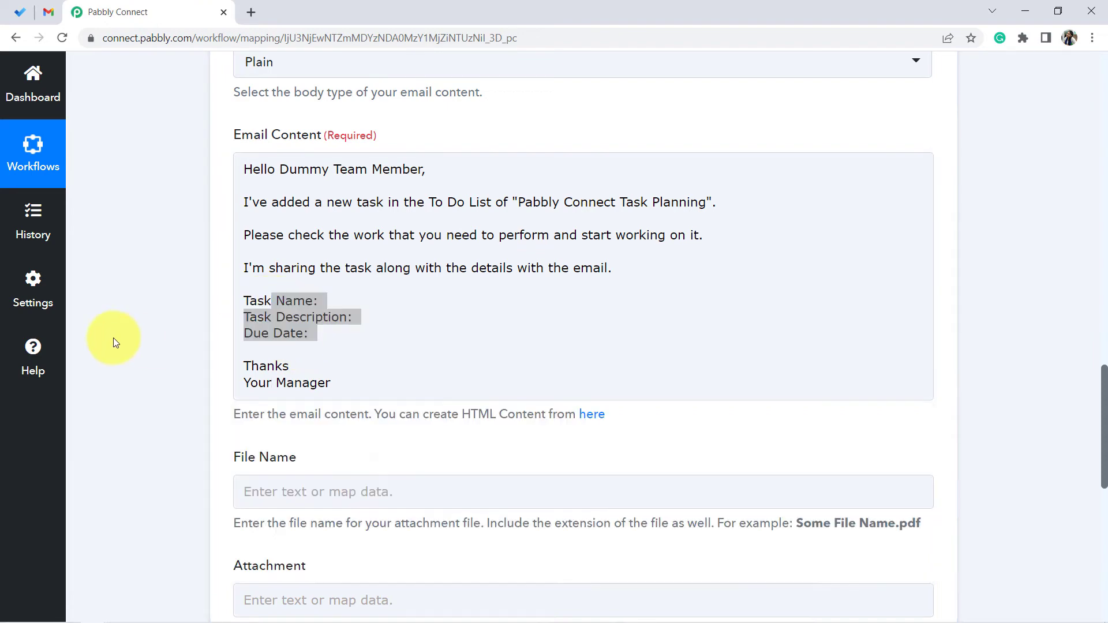
- Review the Microsoft To-Do trigger's response fields for the sample task, then return to Email Content
scroll(133, 257, up, 15)
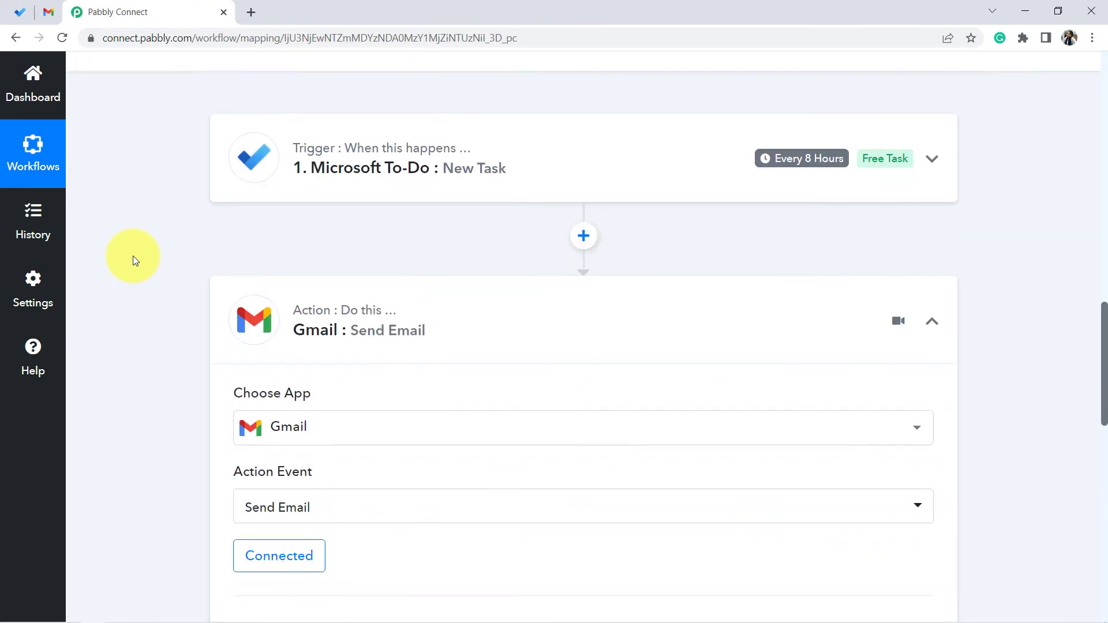
scroll(133, 255, up, 3)
click(487, 321)
scroll(290, 404, down, 4)
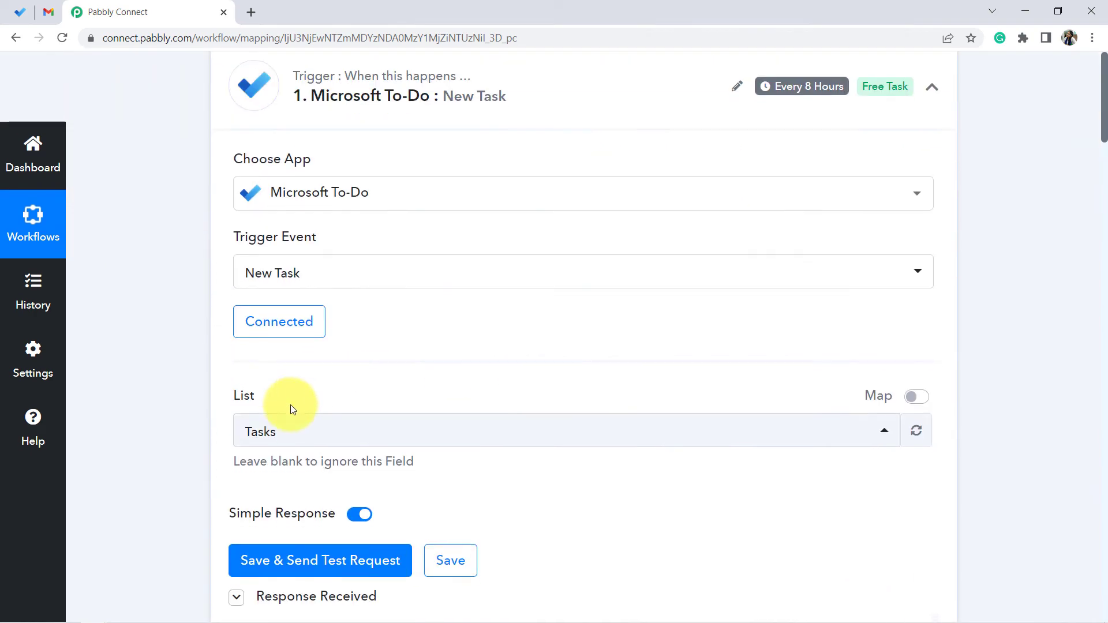
scroll(515, 366, down, 8)
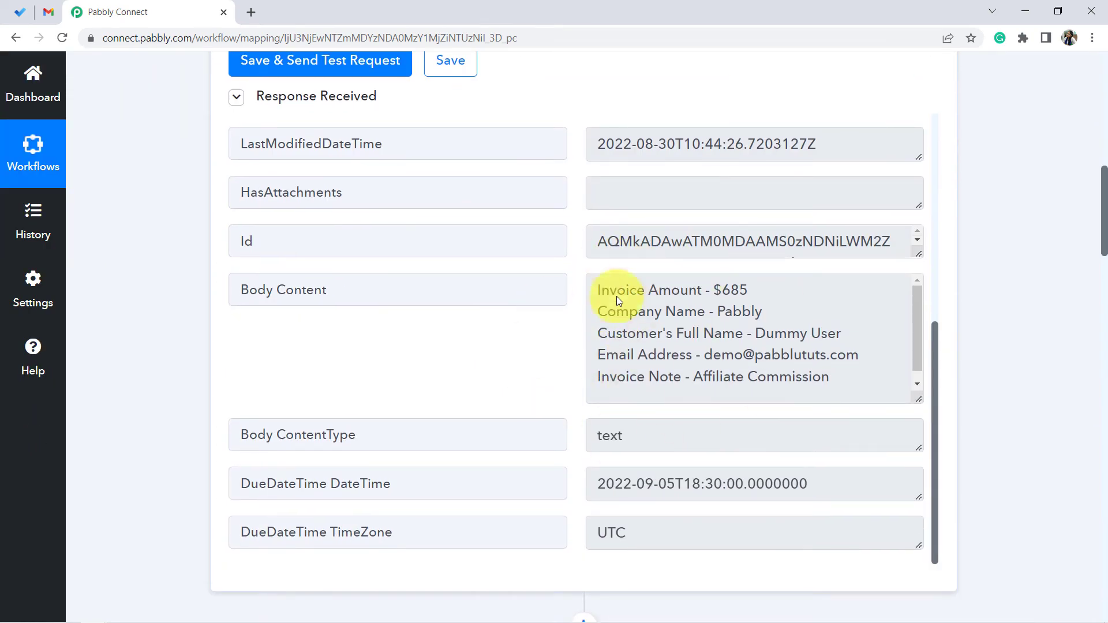
scroll(176, 356, down, 5)
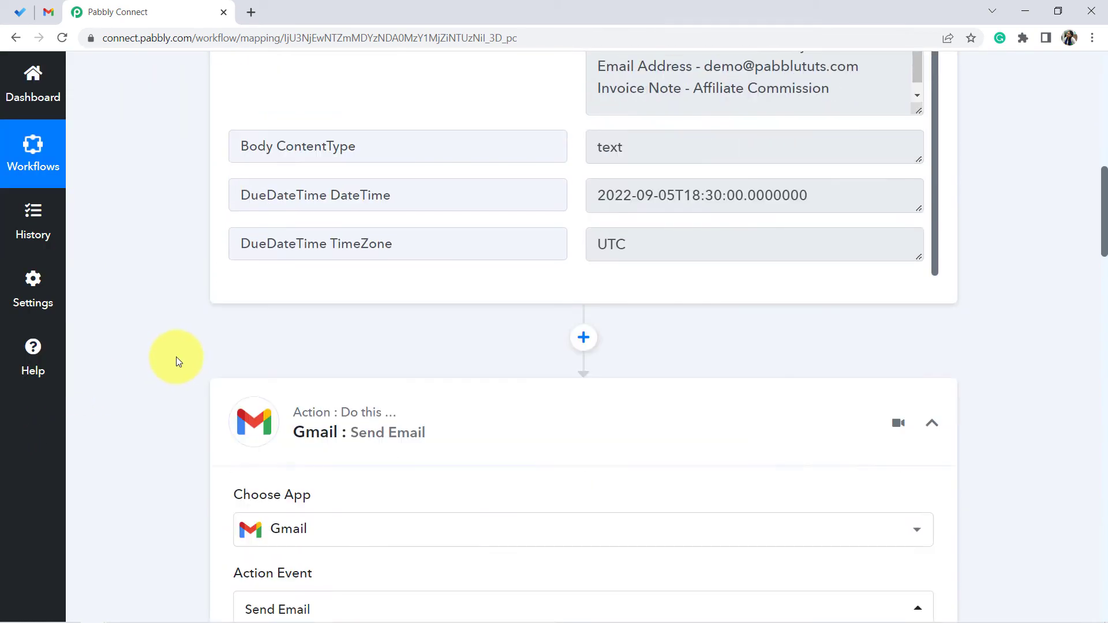
scroll(175, 357, down, 4)
scroll(165, 339, down, 2)
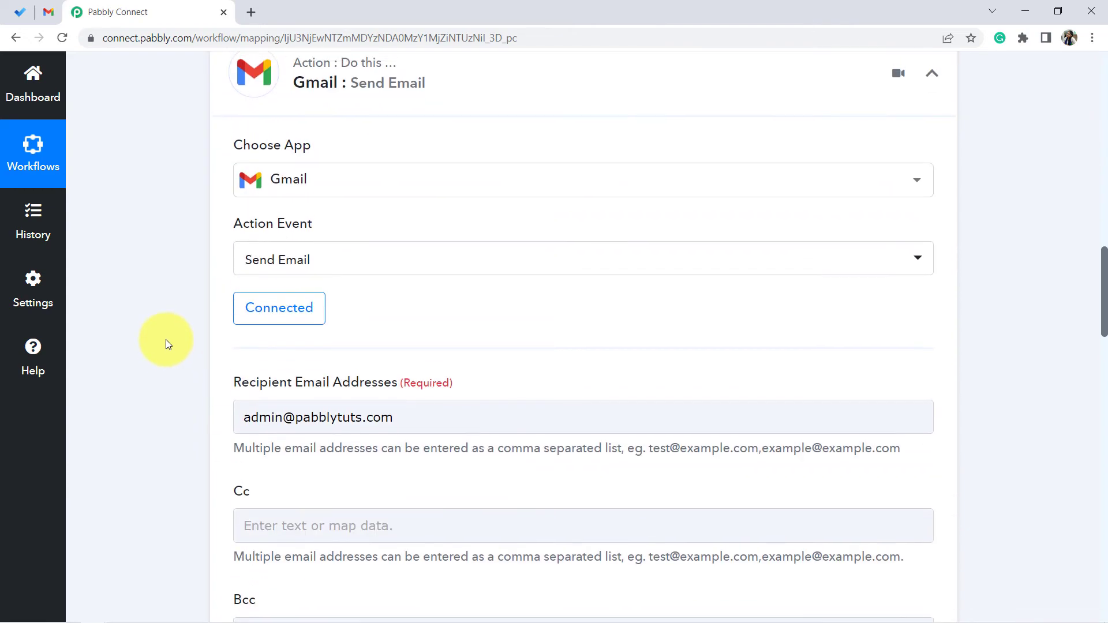
scroll(166, 340, down, 12)
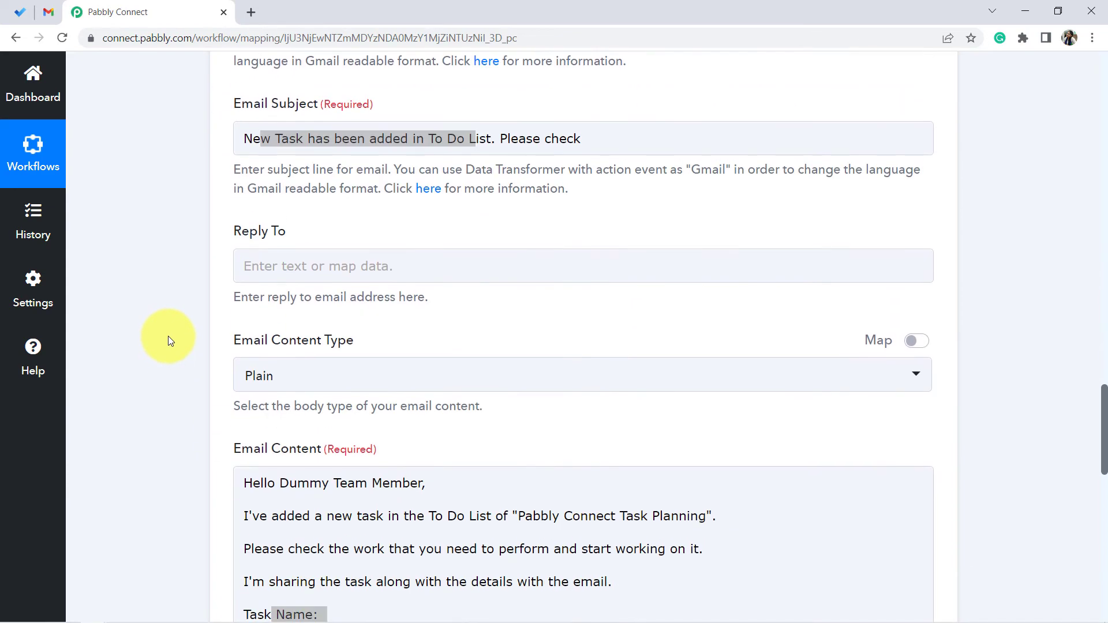
scroll(168, 335, up, 4)
scroll(165, 289, down, 2)
scroll(152, 282, down, 6)
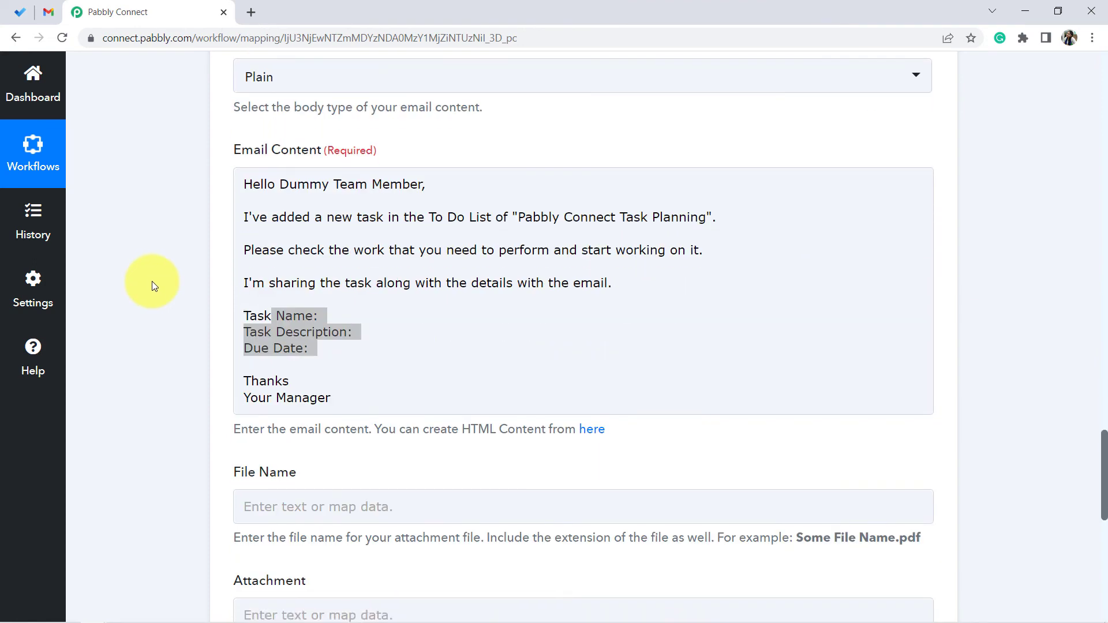
scroll(151, 282, down, 4)
- Try to insert the task's Title field from the Microsoft To-Do step into Email Content
click(318, 109)
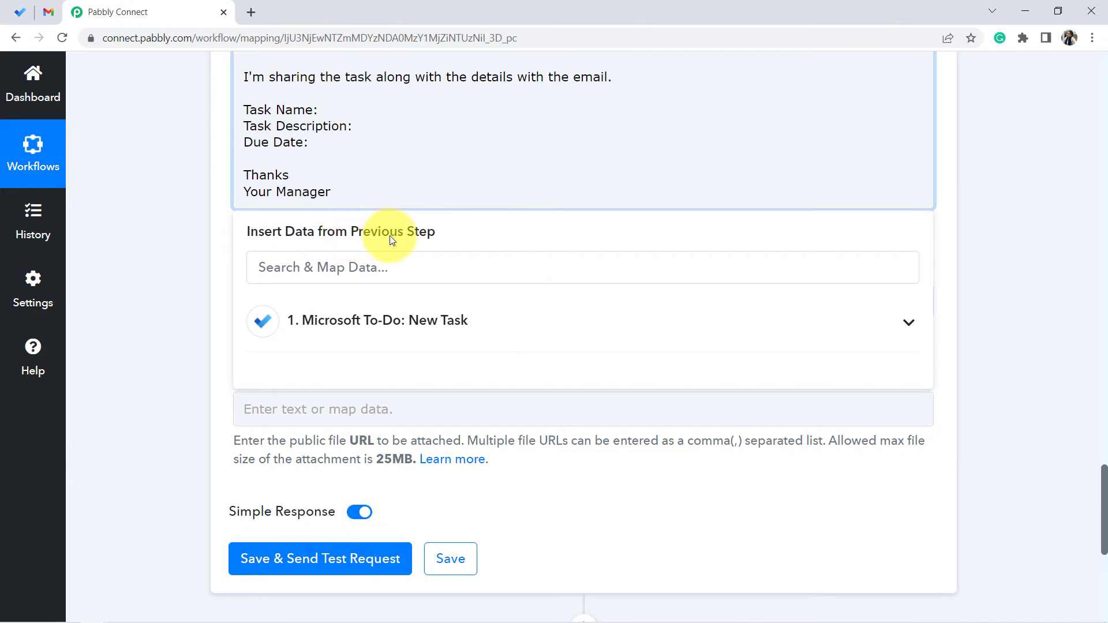
click(351, 330)
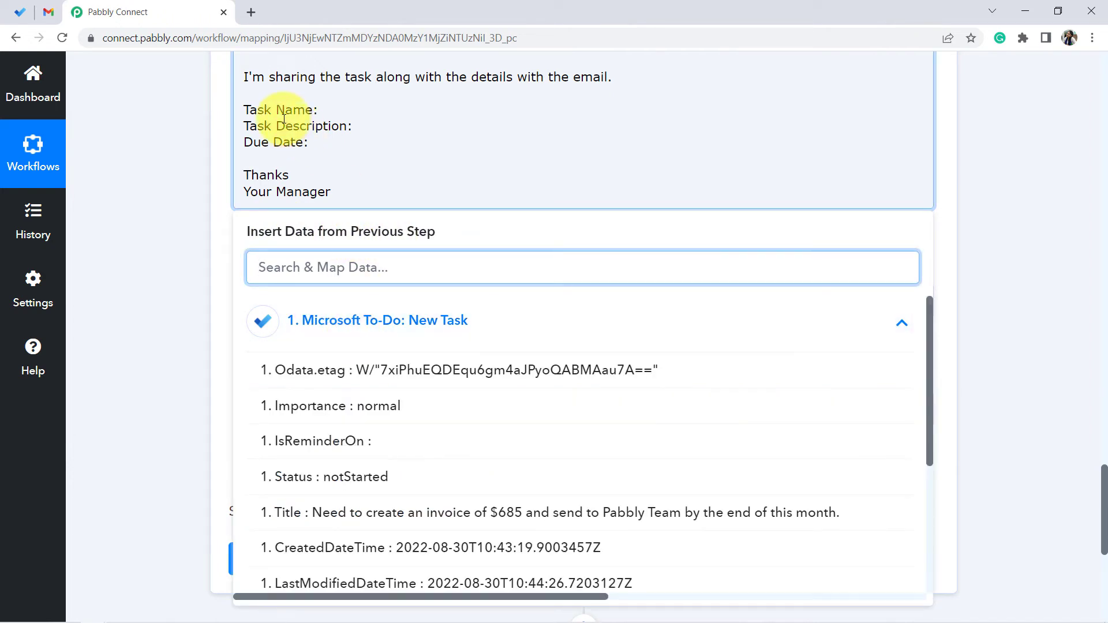
click(385, 513)
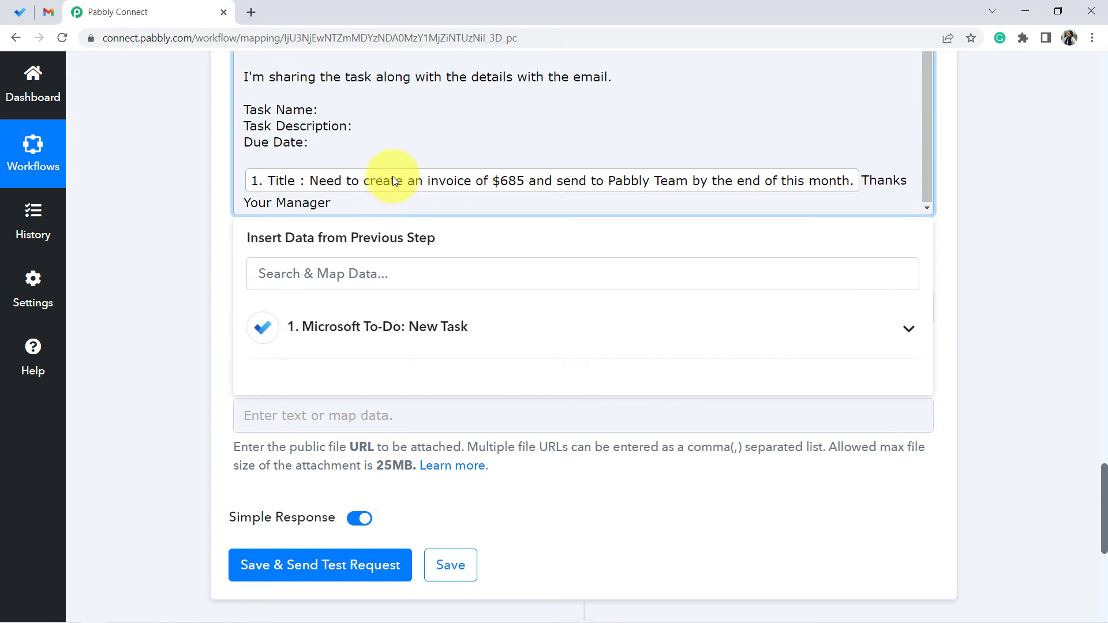
key(ctrl+z)
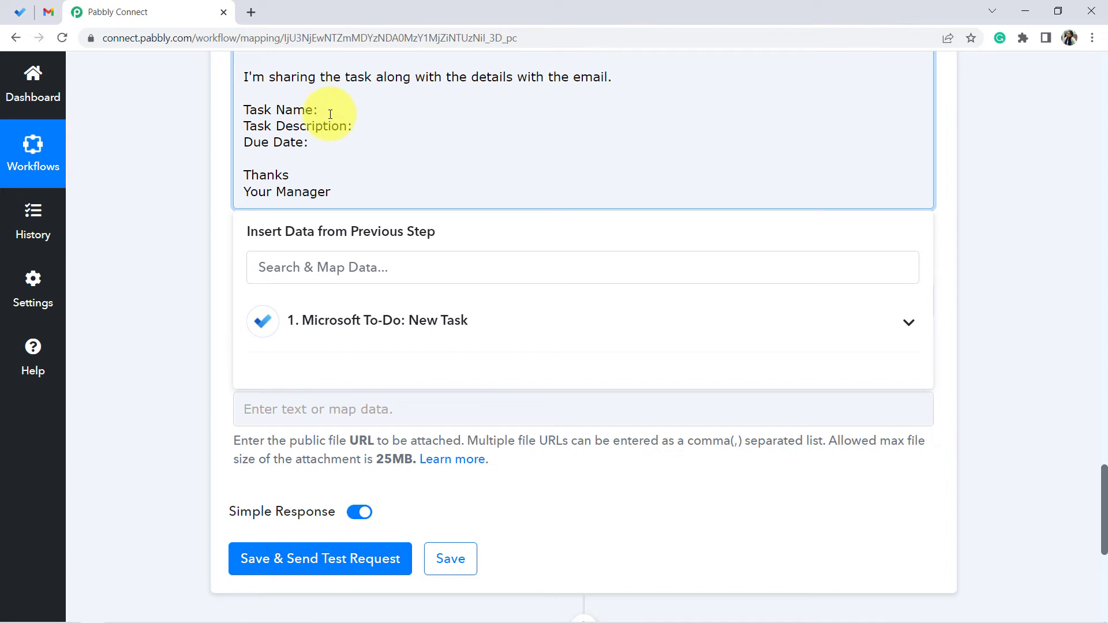
- Map the Microsoft To-Do Title field below Task Name: and add blank lines before Due Date
click(321, 328)
click(309, 524)
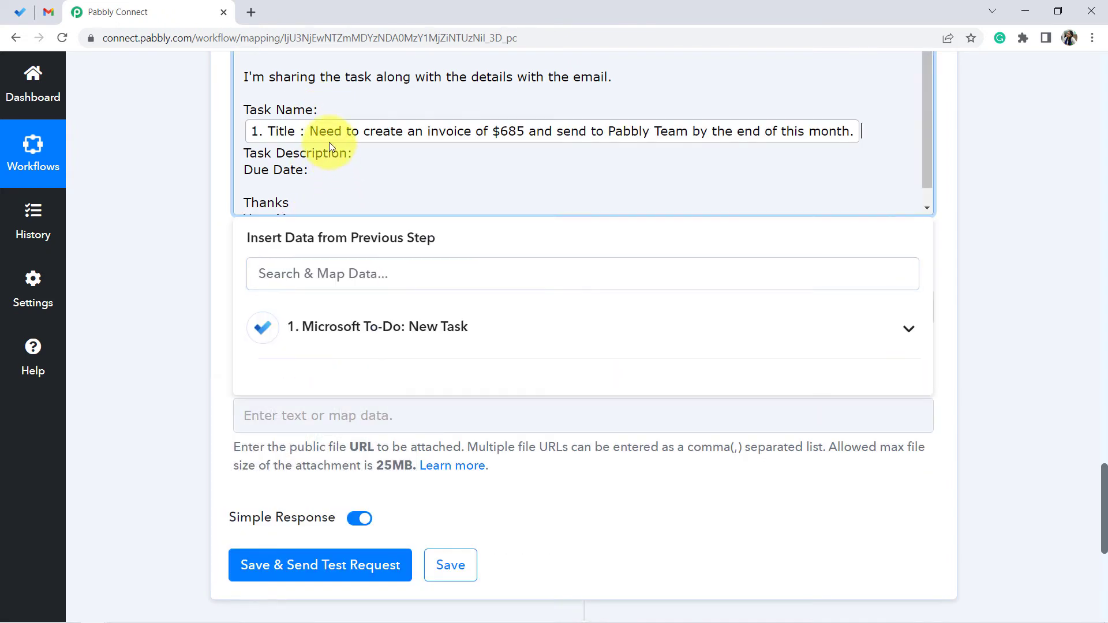
key(Return)
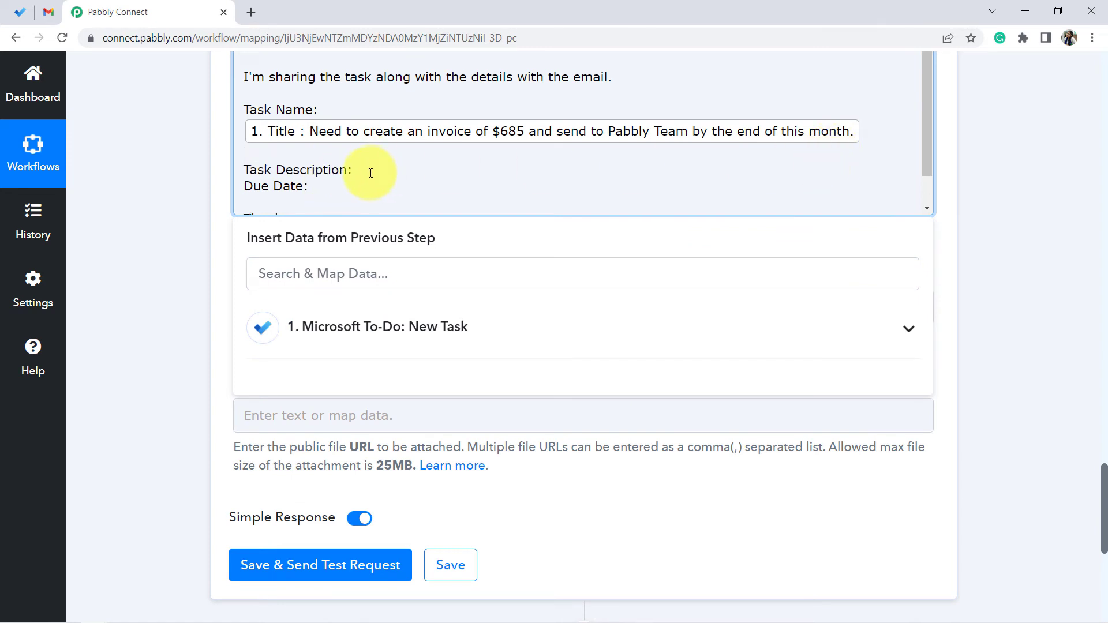
key(Return)
key(Return)
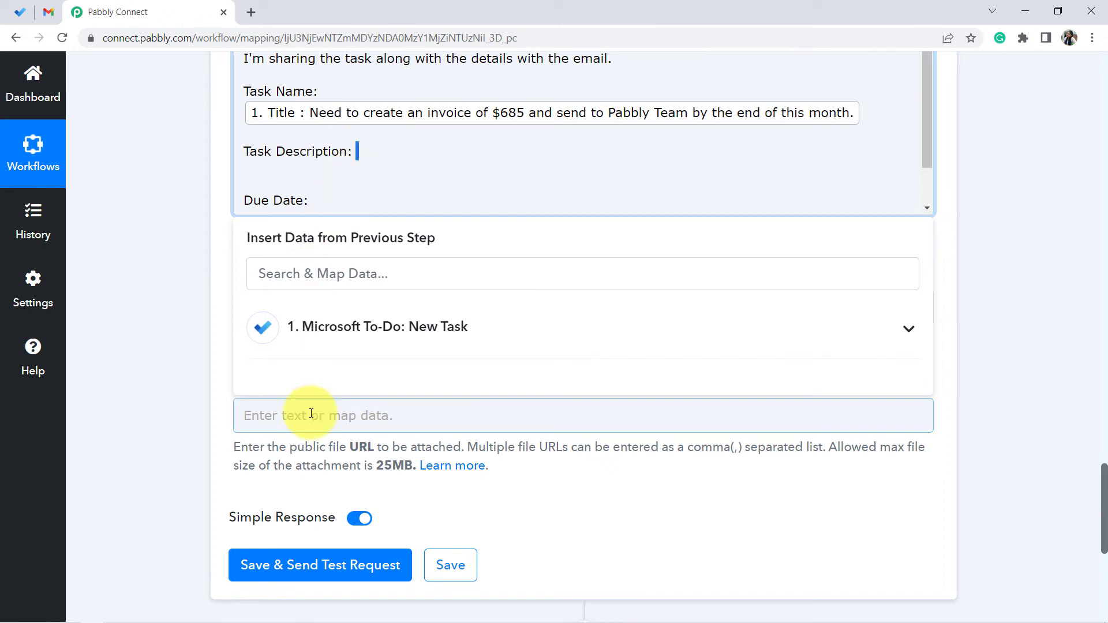
- Try to map the Body Content field under Task Description: in Email Content
click(321, 328)
scroll(398, 431, down, 4)
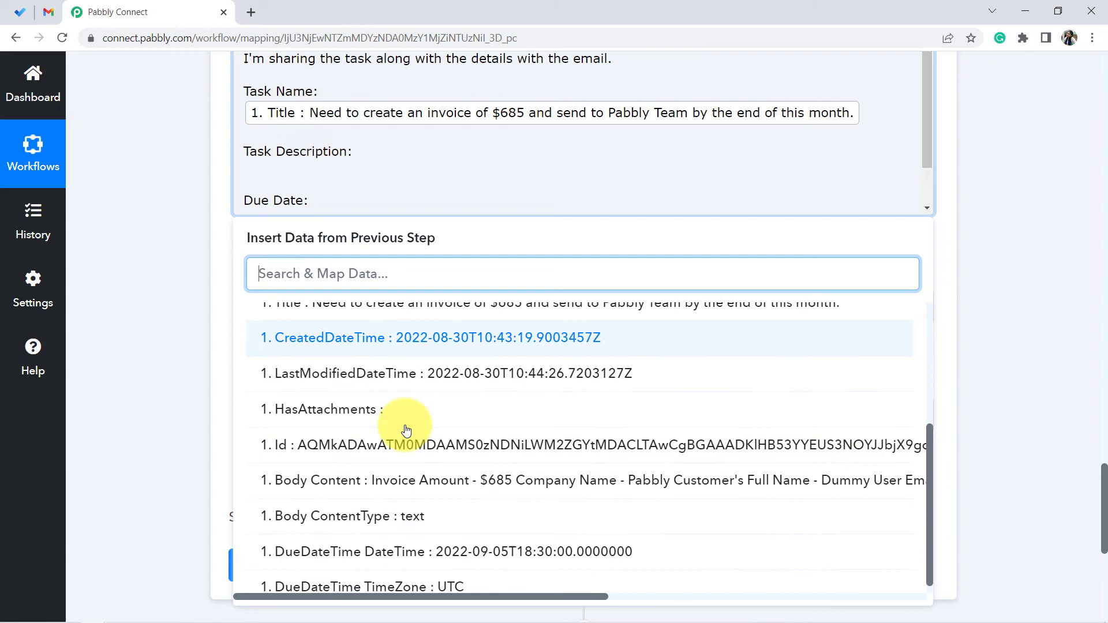
click(365, 482)
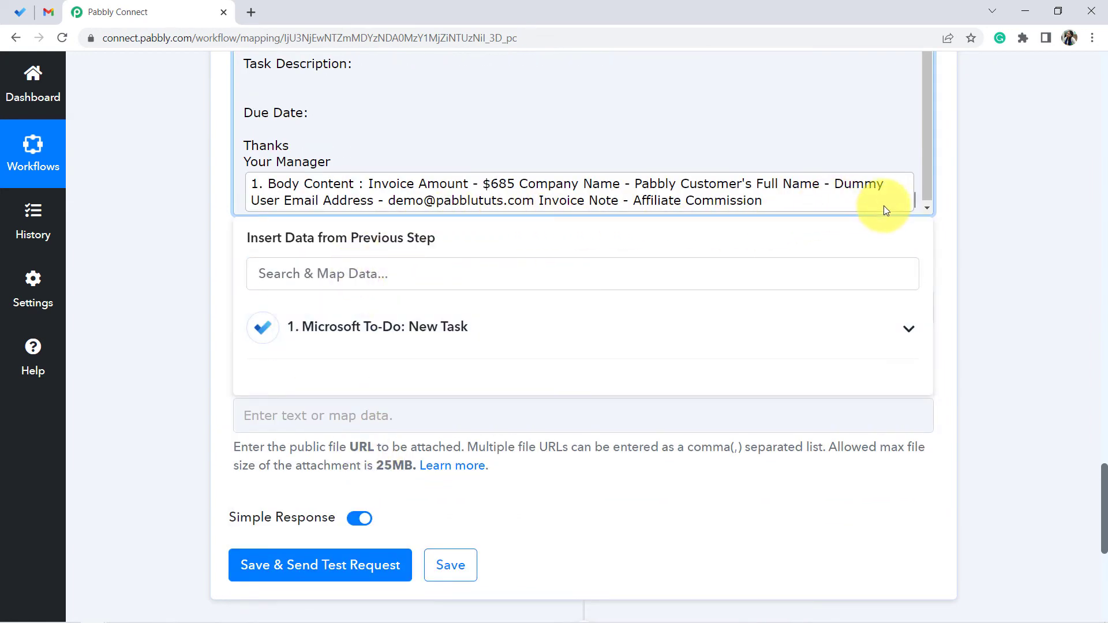
key(Return)
key(Return)
scroll(286, 173, down, 1)
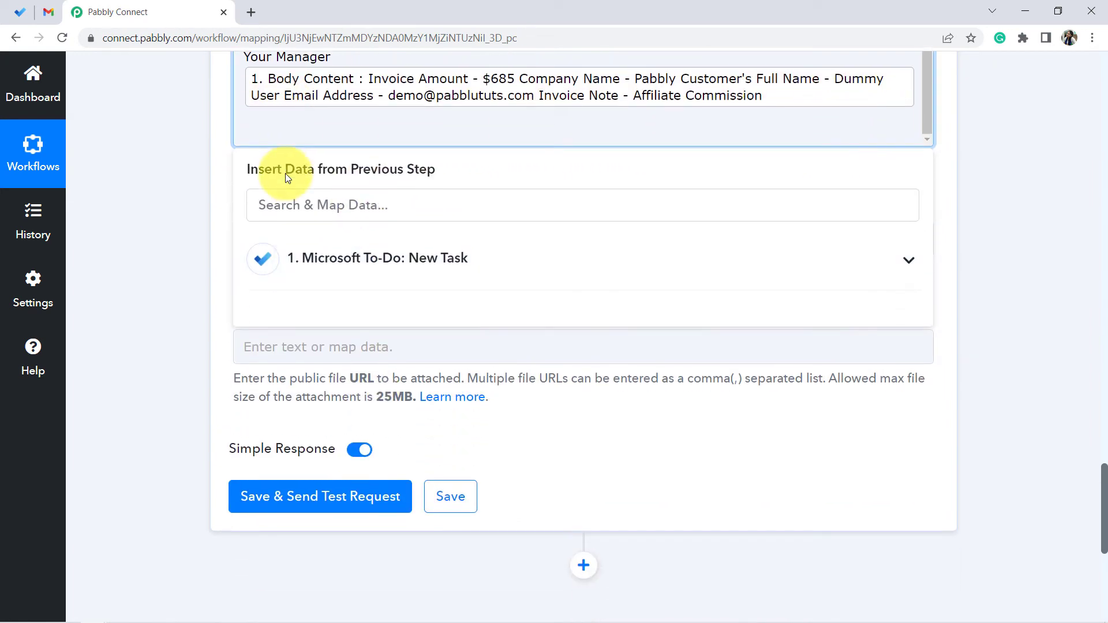
click(287, 162)
scroll(289, 165, up, 2)
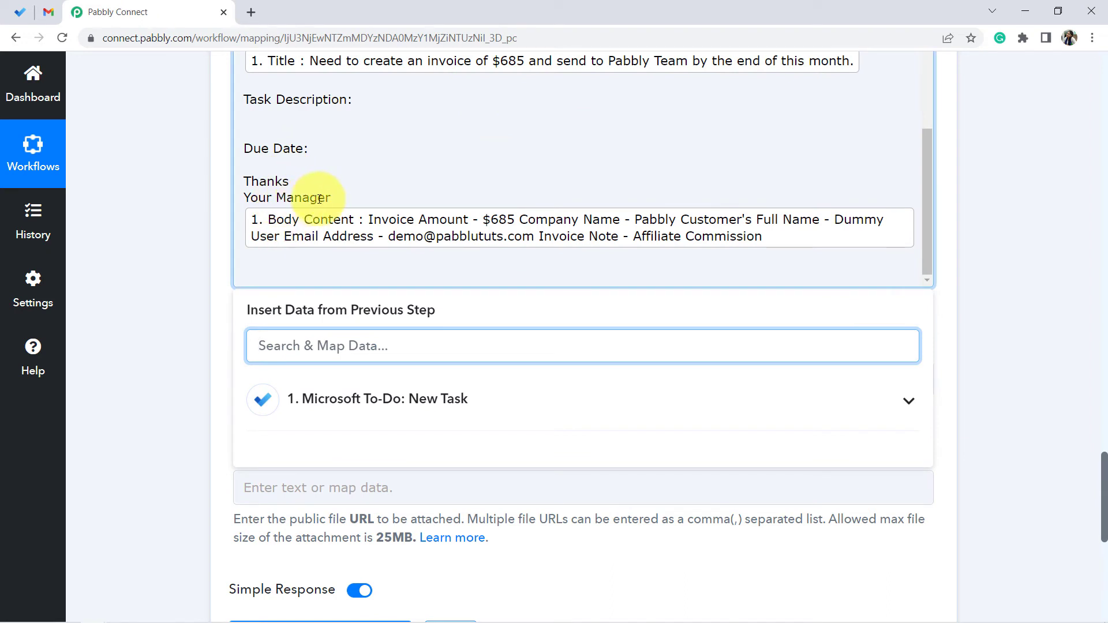
click(349, 196)
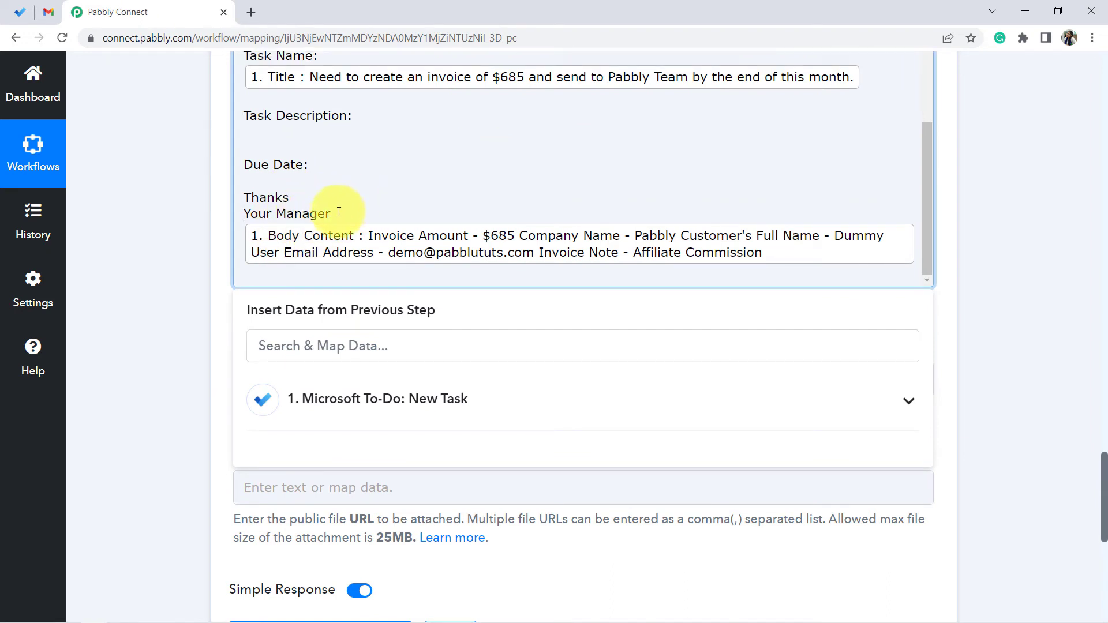
key(Delete)
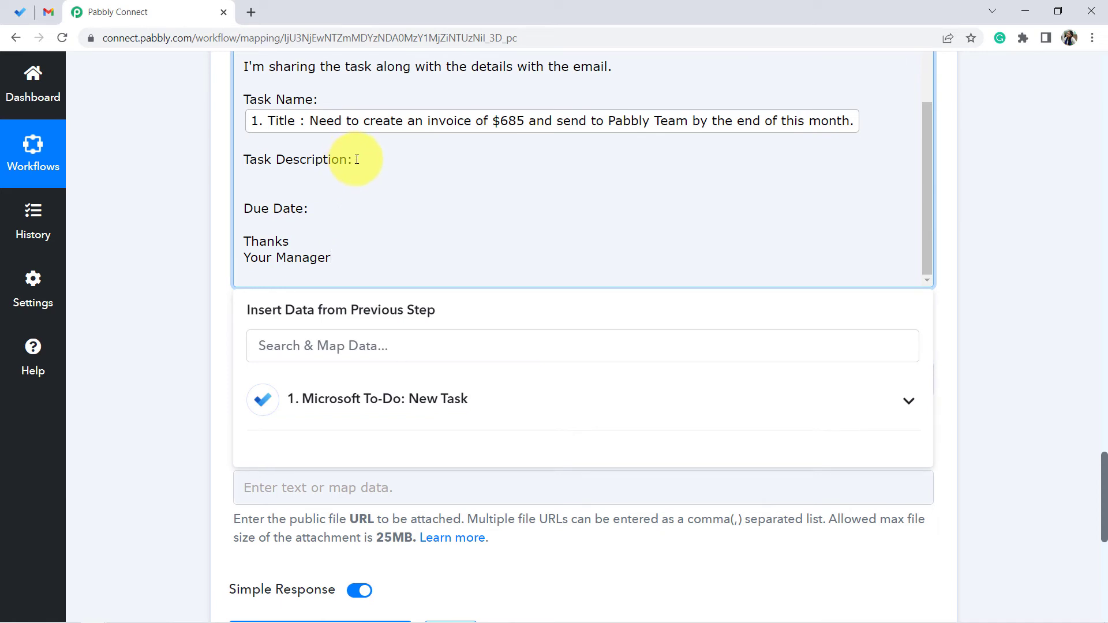
- Map the Microsoft To-Do Body Content field under Task Description: in Email Content
click(334, 407)
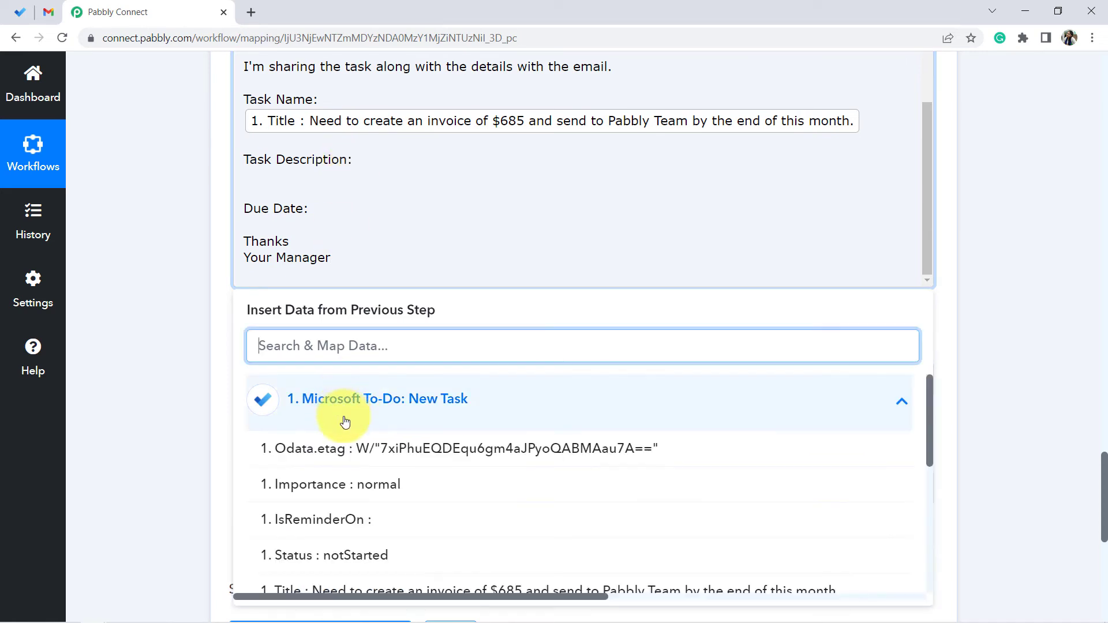
scroll(349, 471, down, 4)
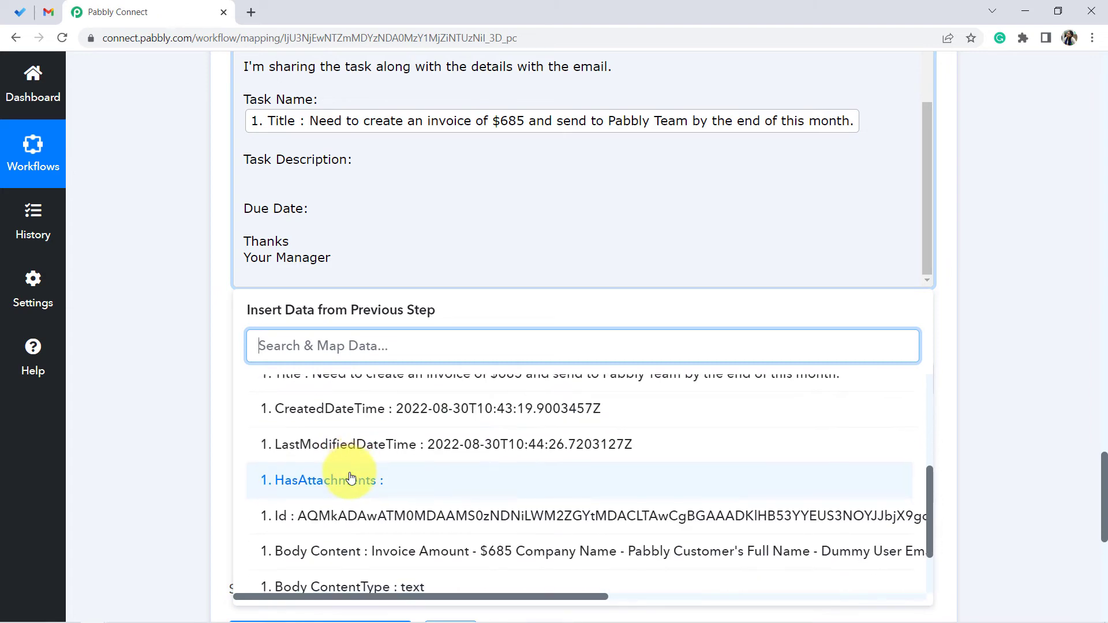
click(335, 483)
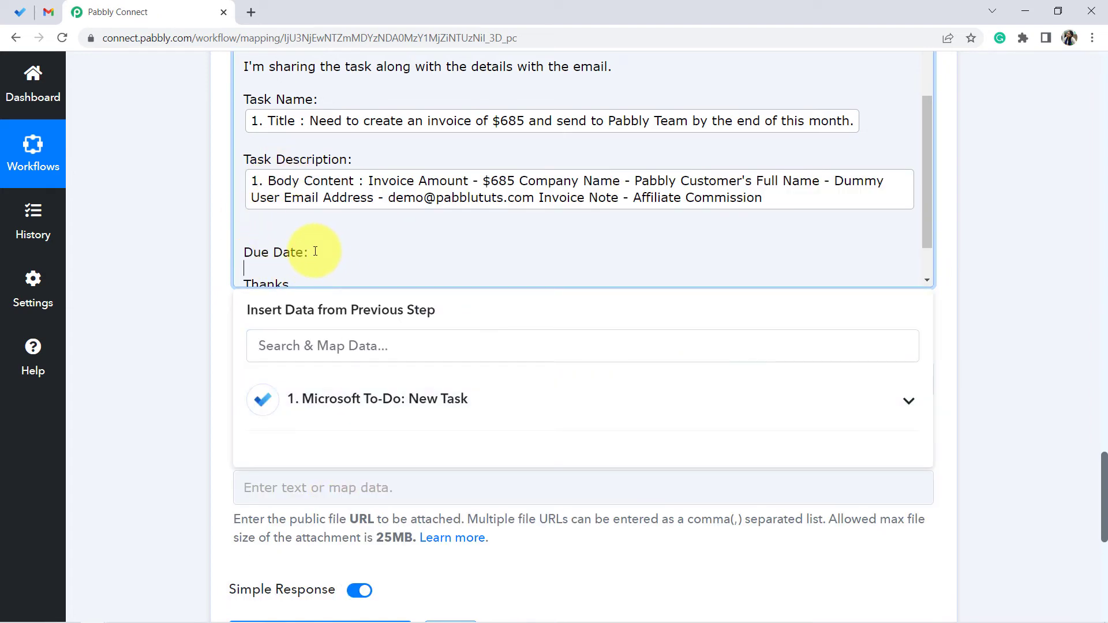
- Add blank lines and map the DueDateTime DateTime field next to Due Date: in Email Content
key(Return)
key(Return)
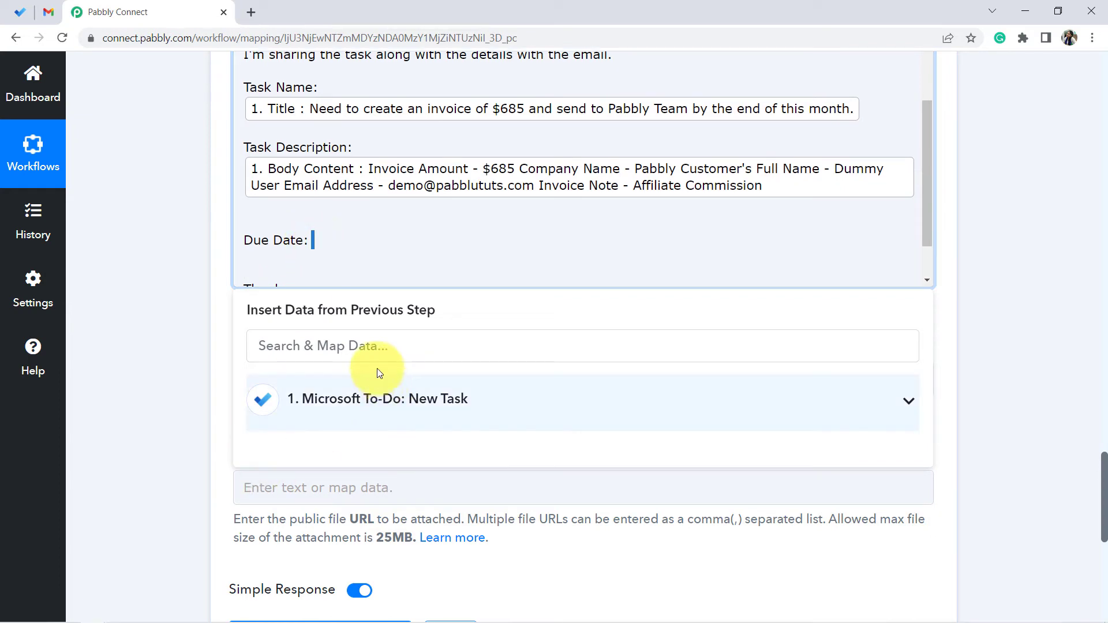
click(352, 346)
text(du)
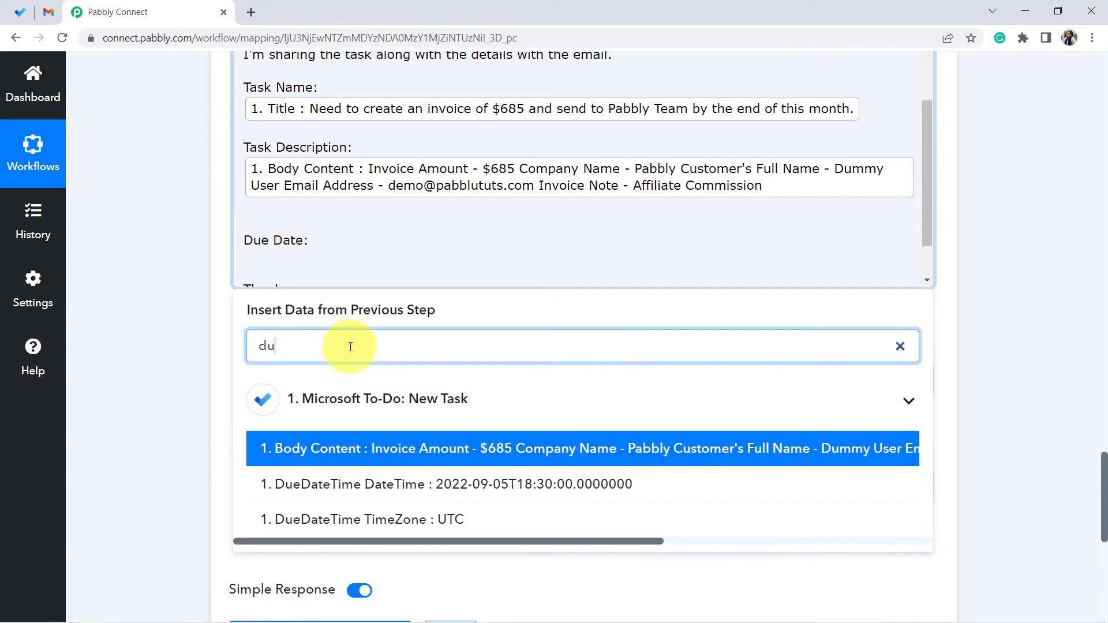
click(335, 443)
scroll(304, 217, up, 3)
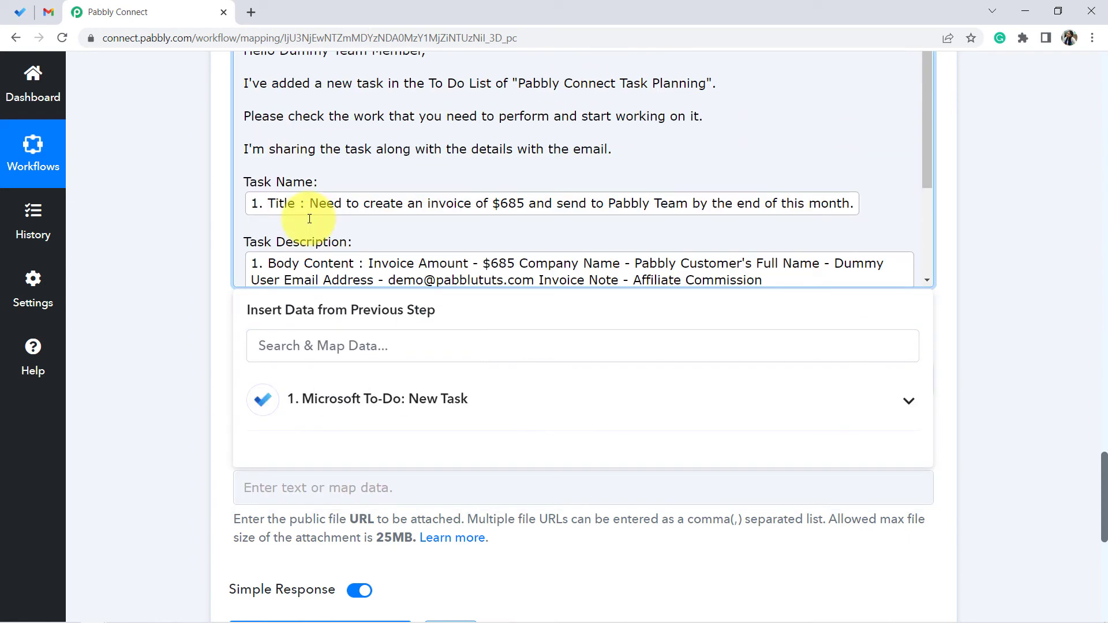
scroll(277, 179, down, 1)
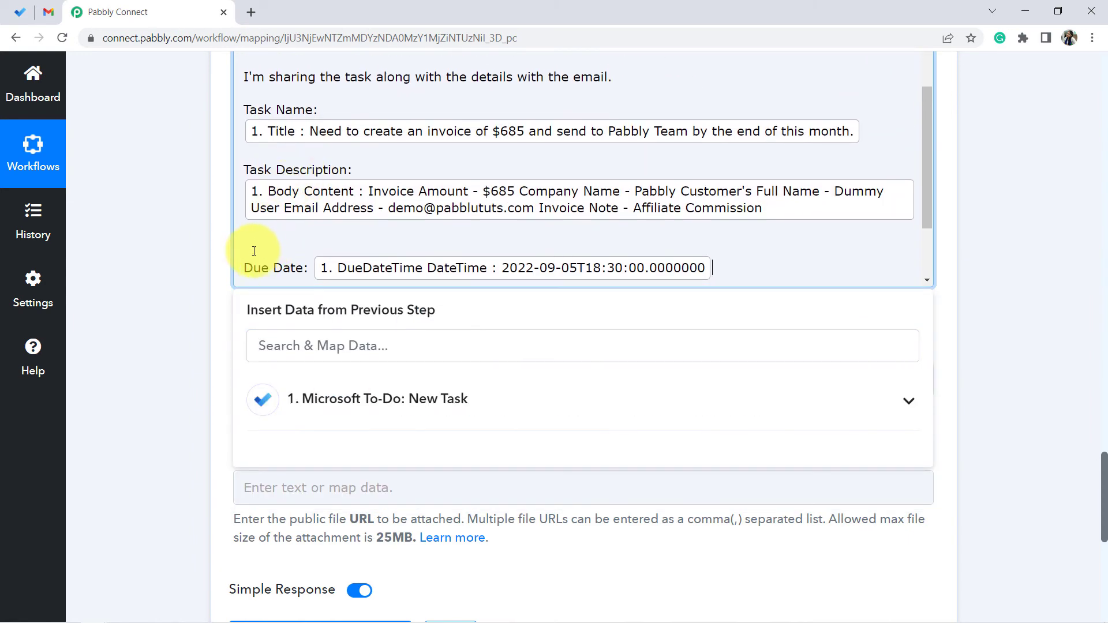
scroll(288, 231, down, 1)
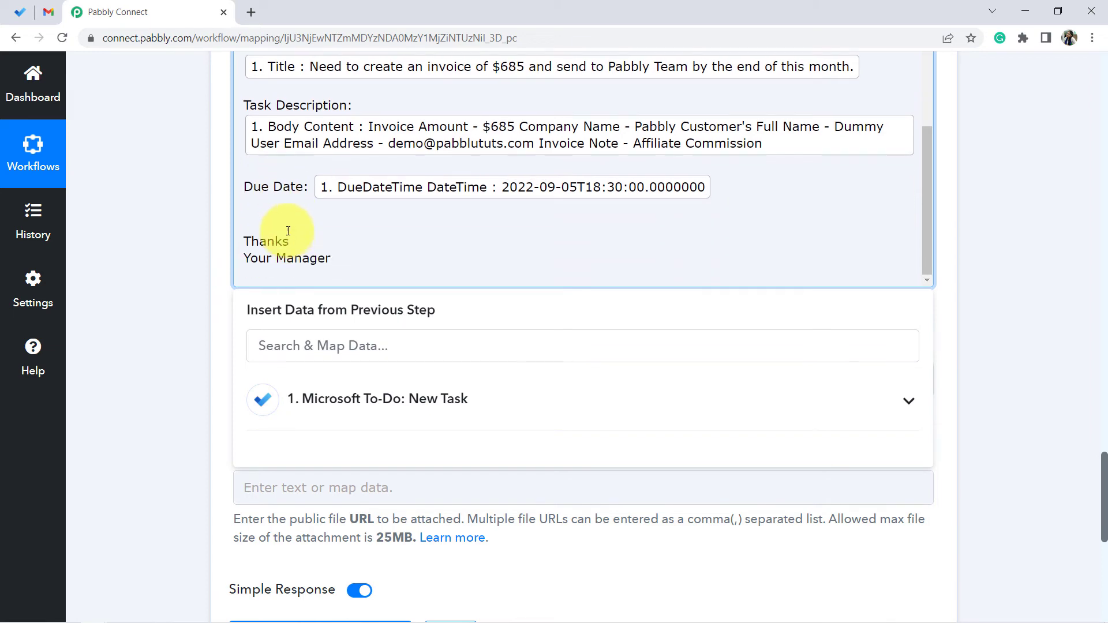
scroll(273, 217, up, 1)
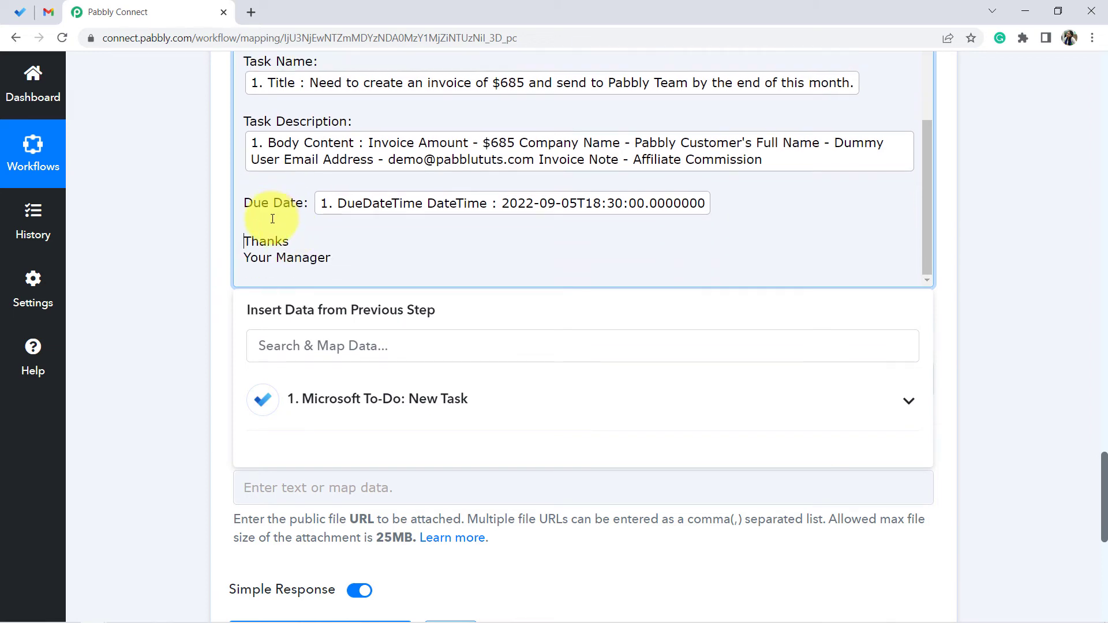
- Save the Gmail Send Email action and send a test request, then check the response status
click(162, 247)
scroll(175, 264, up, 4)
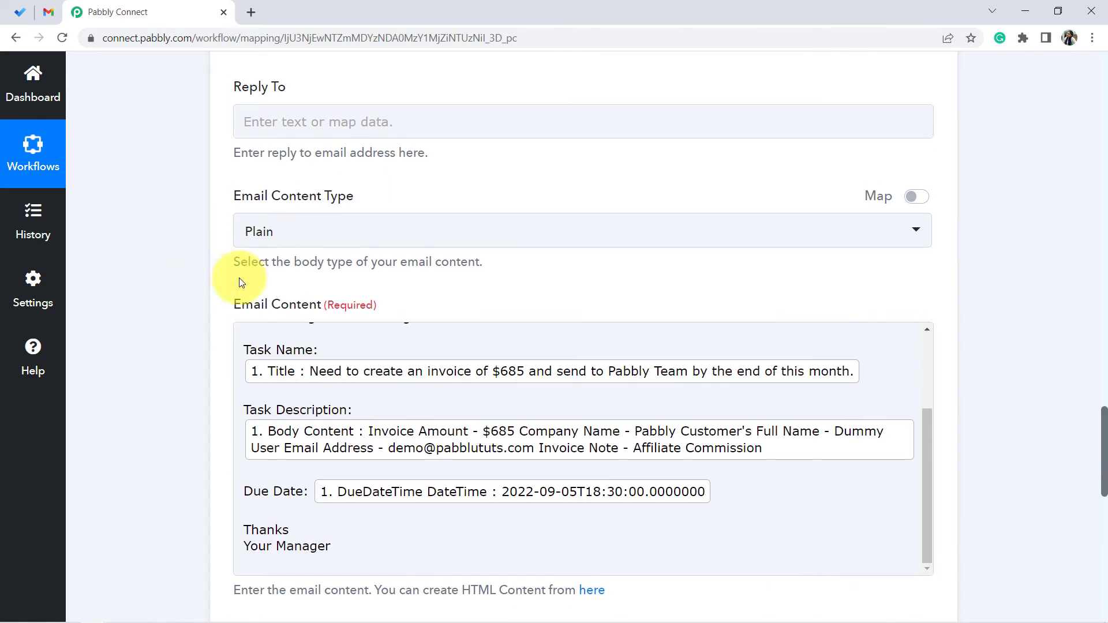
scroll(309, 277, down, 2)
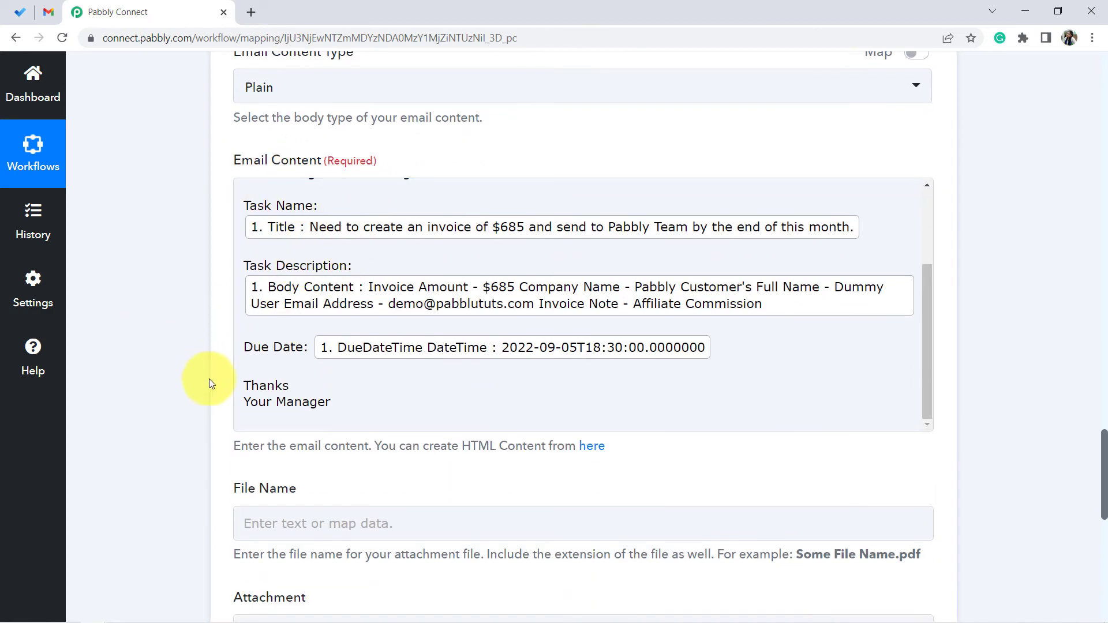
scroll(141, 292, up, 4)
scroll(139, 304, down, 8)
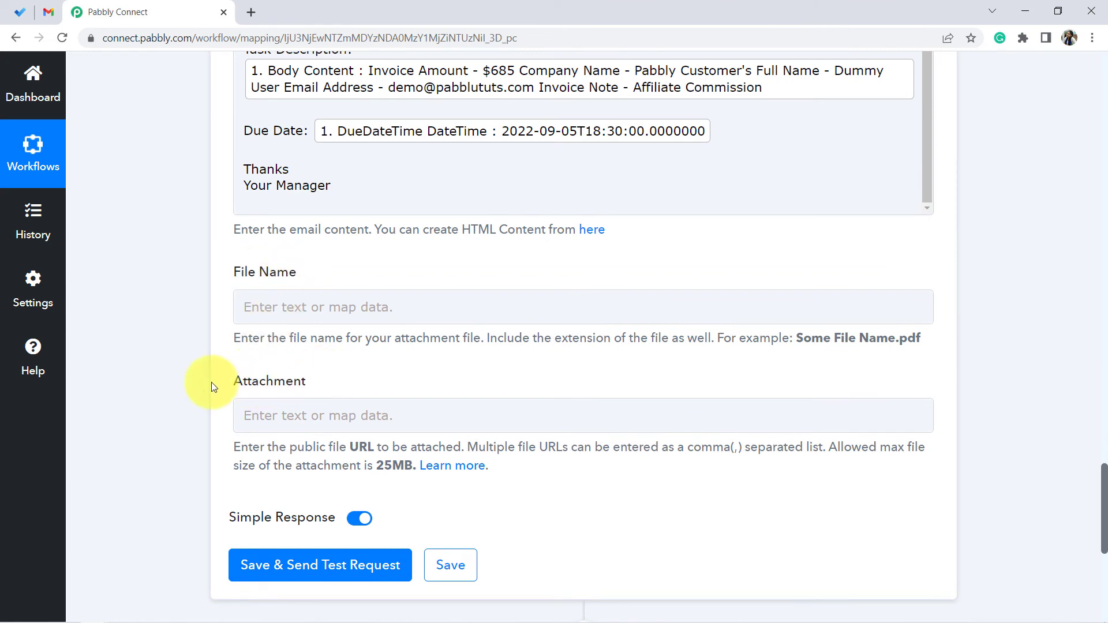
scroll(175, 355, down, 2)
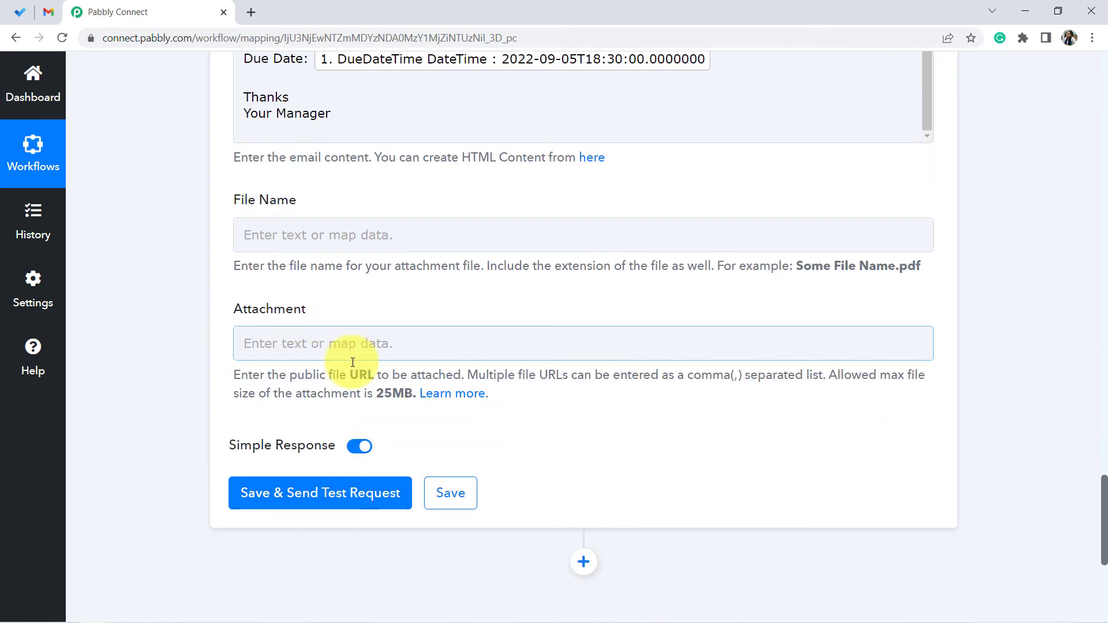
scroll(277, 370, down, 3)
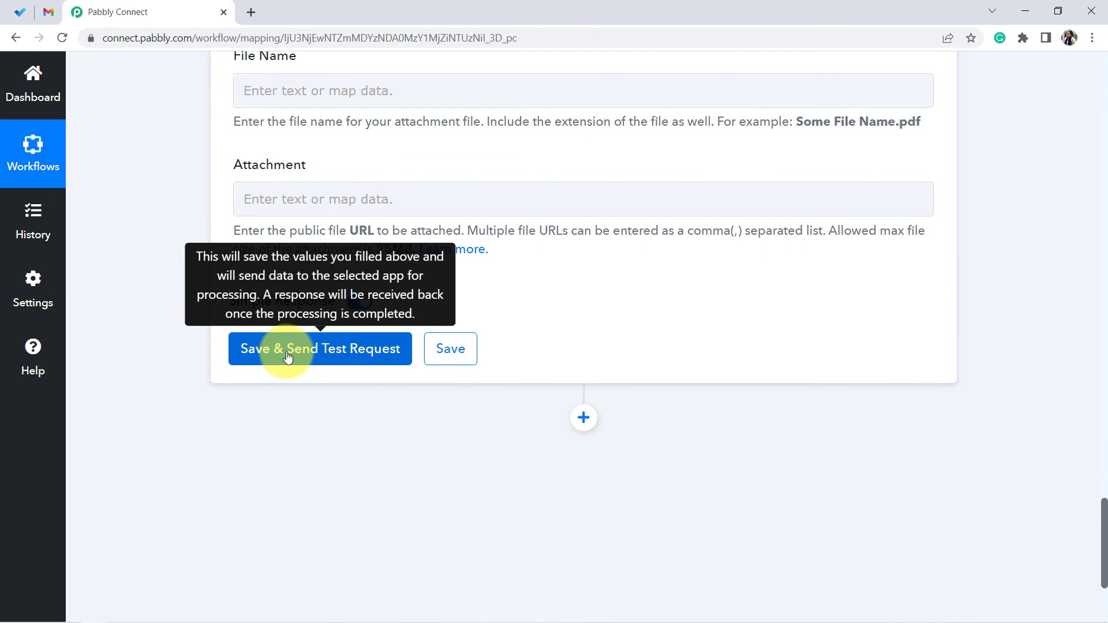
click(287, 357)
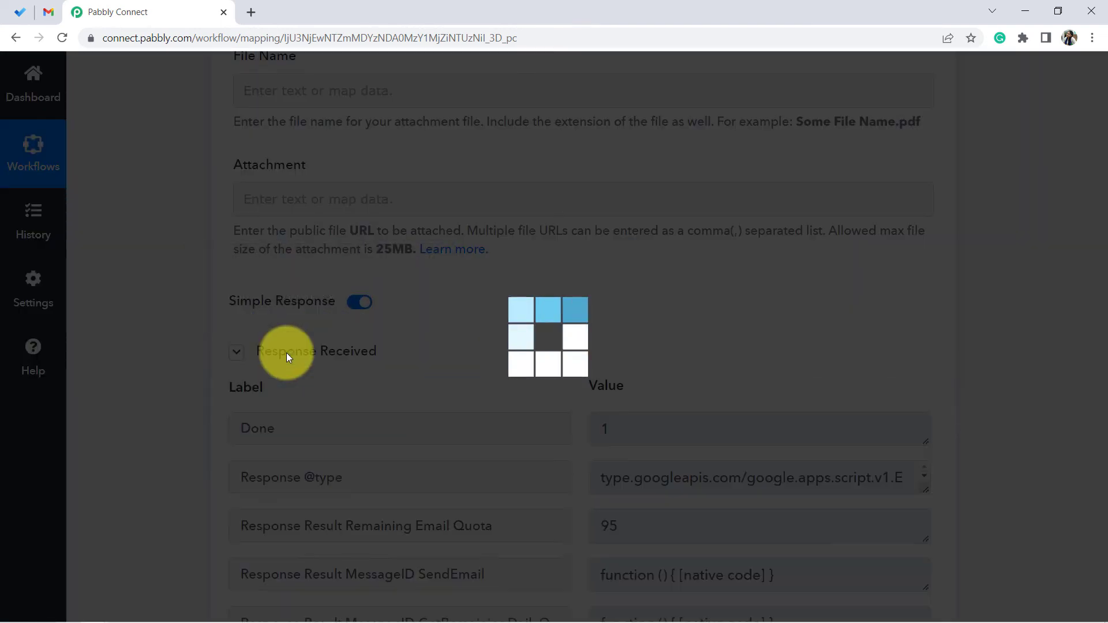
scroll(673, 327, down, 10)
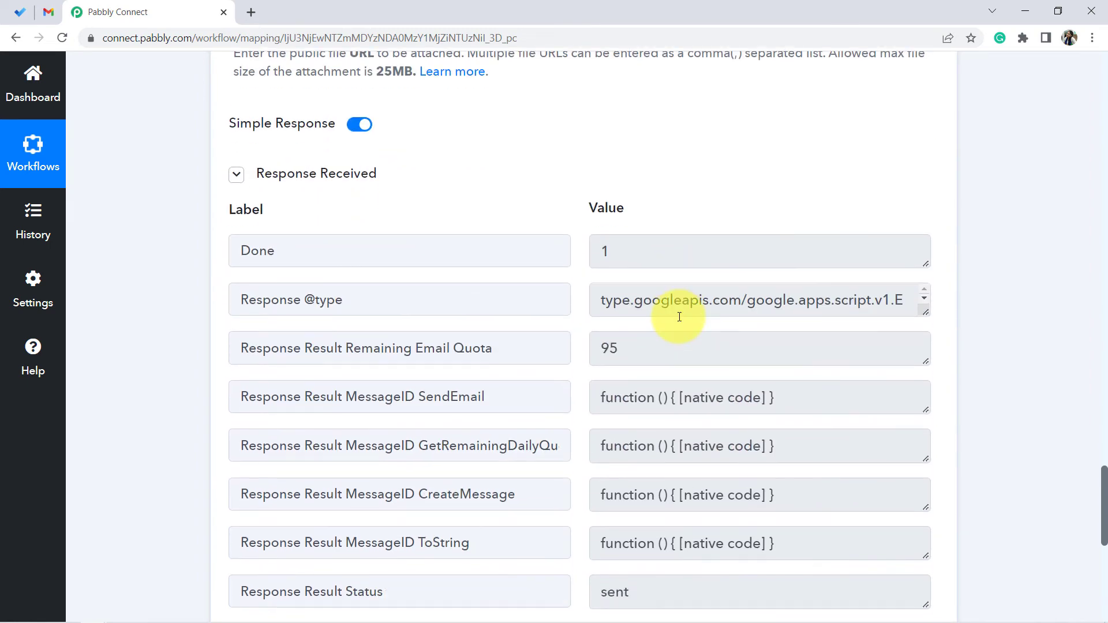
drag(634, 121, 584, 125)
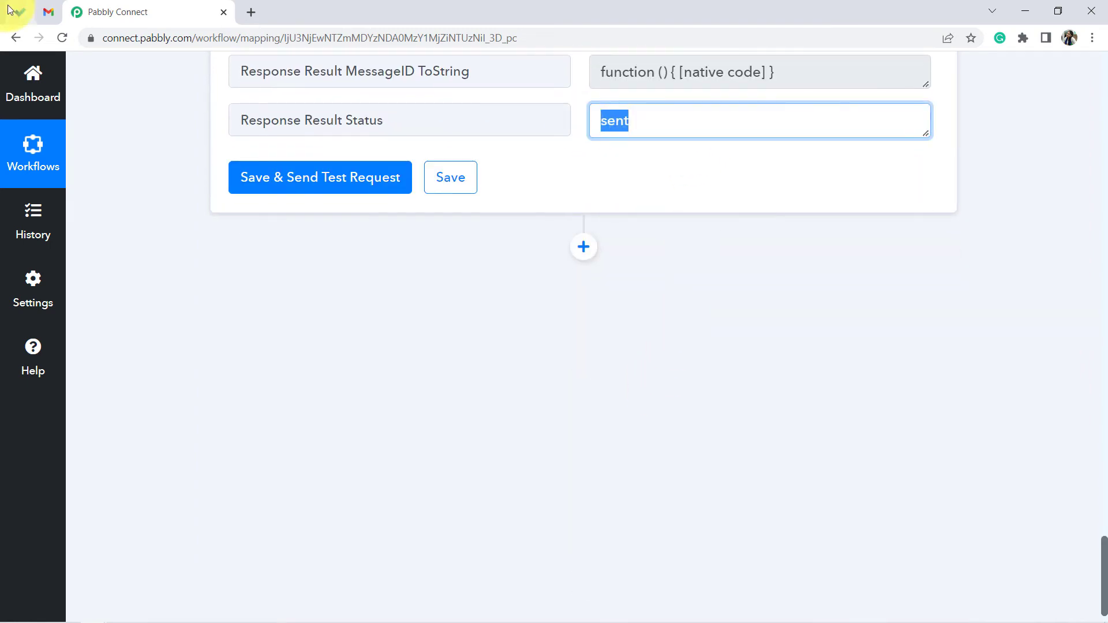
- Switch to Gmail and open the new task email from the inbox to review its contents
click(48, 12)
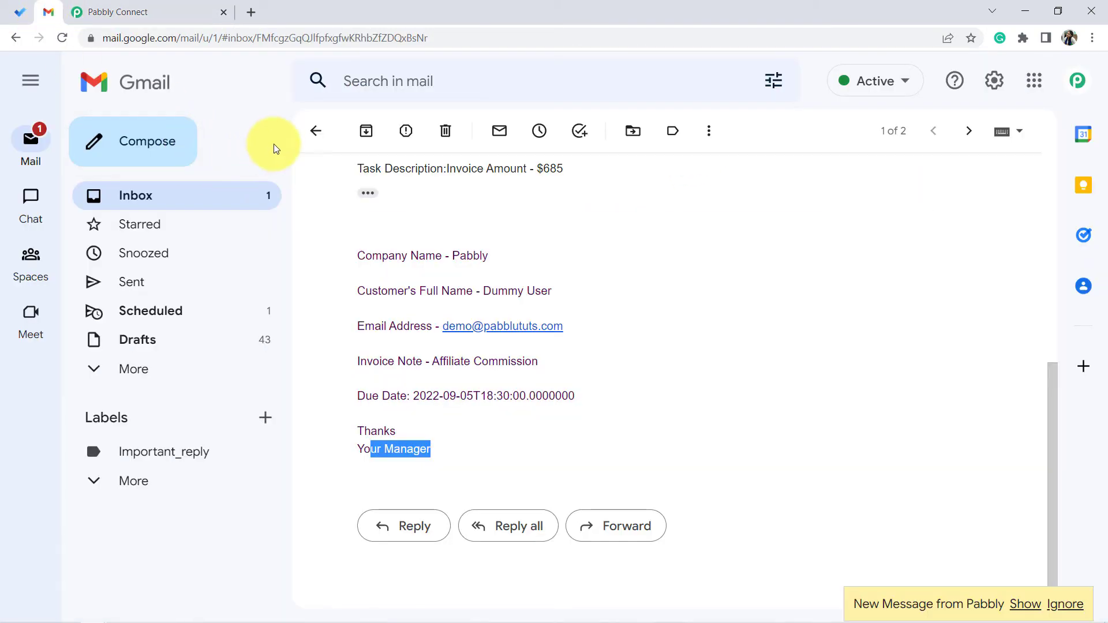
click(314, 130)
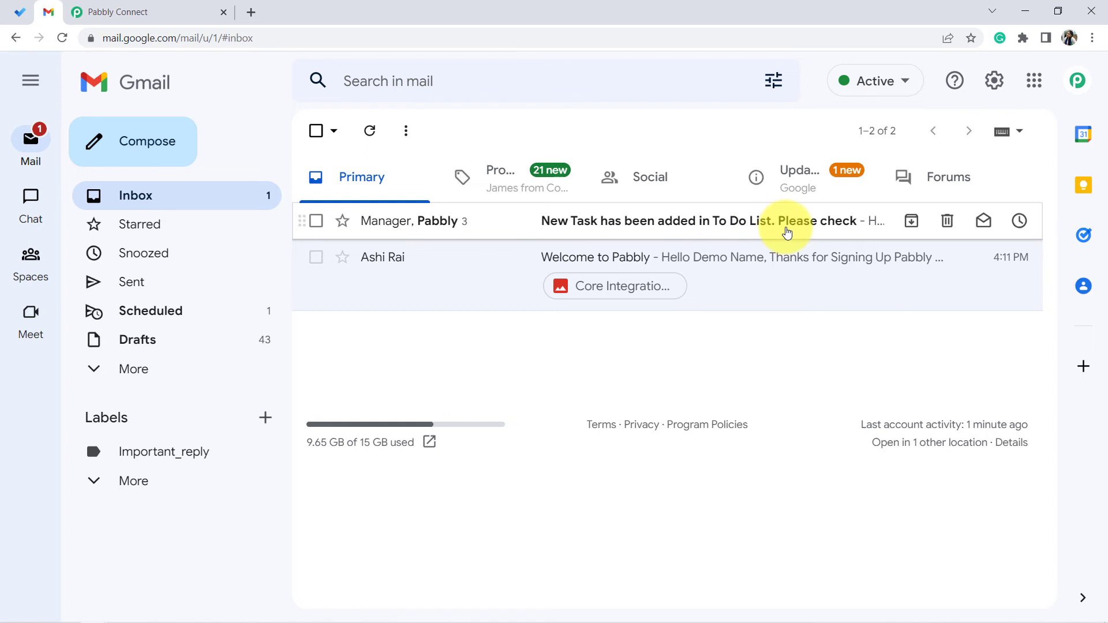
click(788, 232)
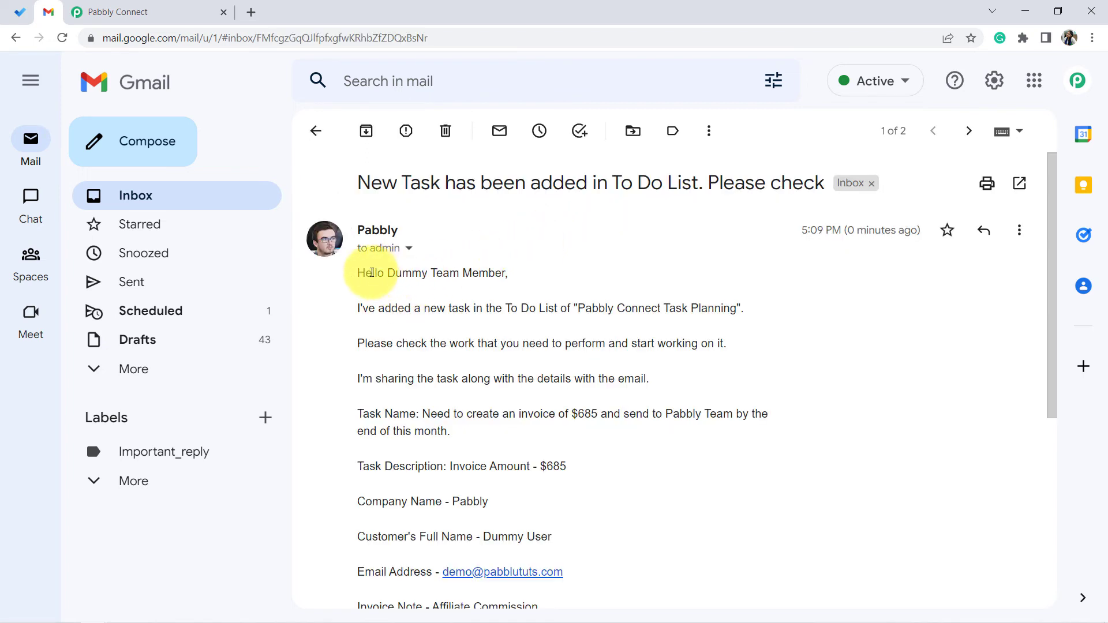
drag(371, 273, 495, 273)
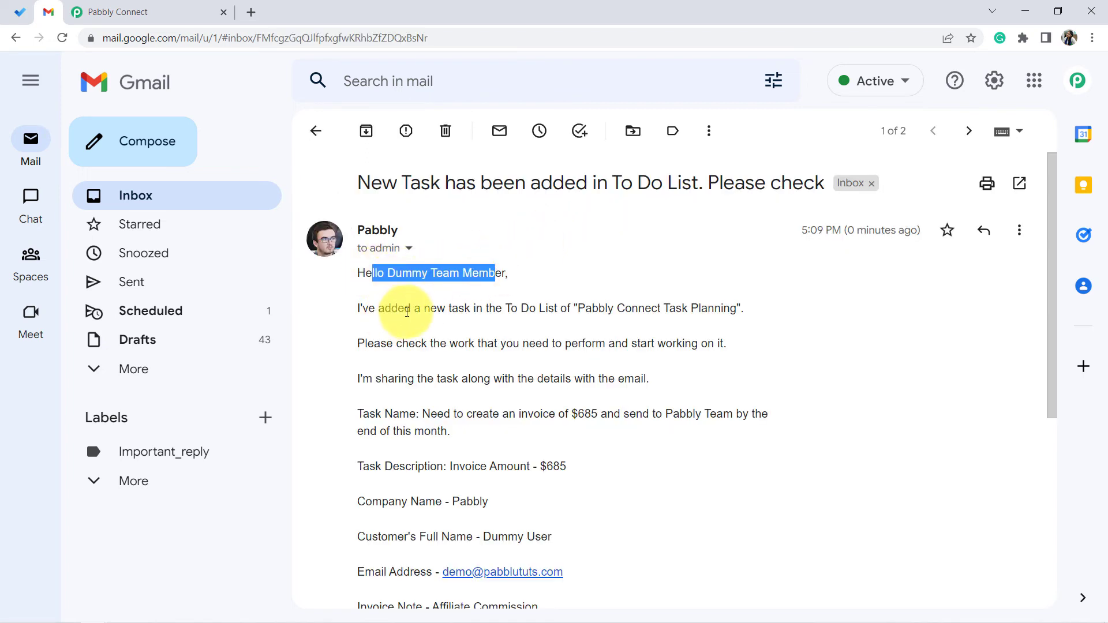
drag(430, 308, 711, 310)
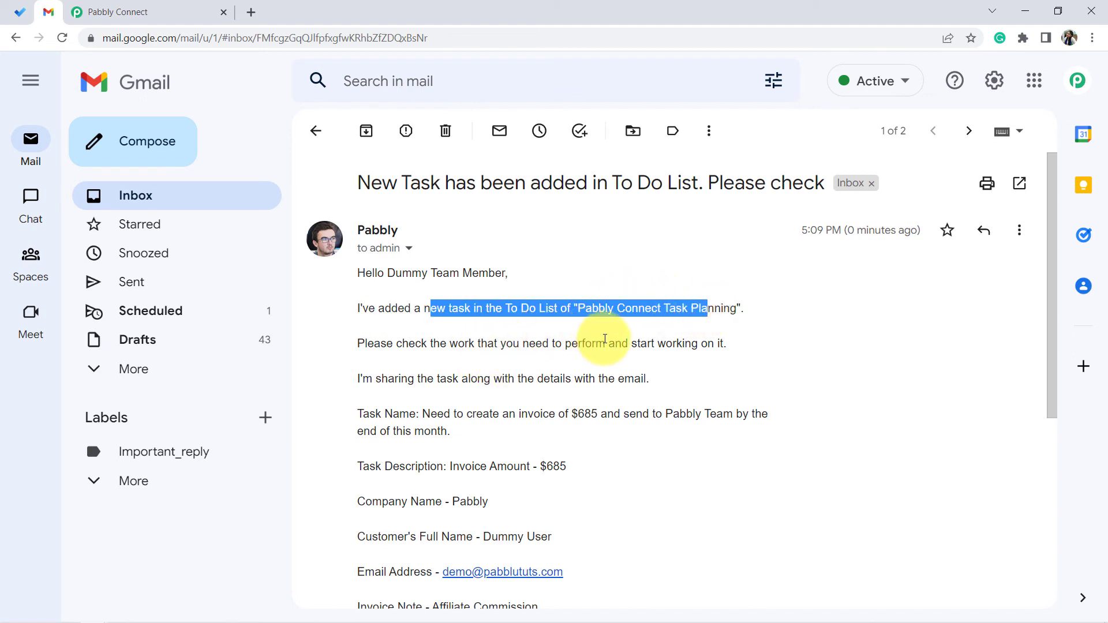
click(635, 344)
drag(636, 343, 708, 343)
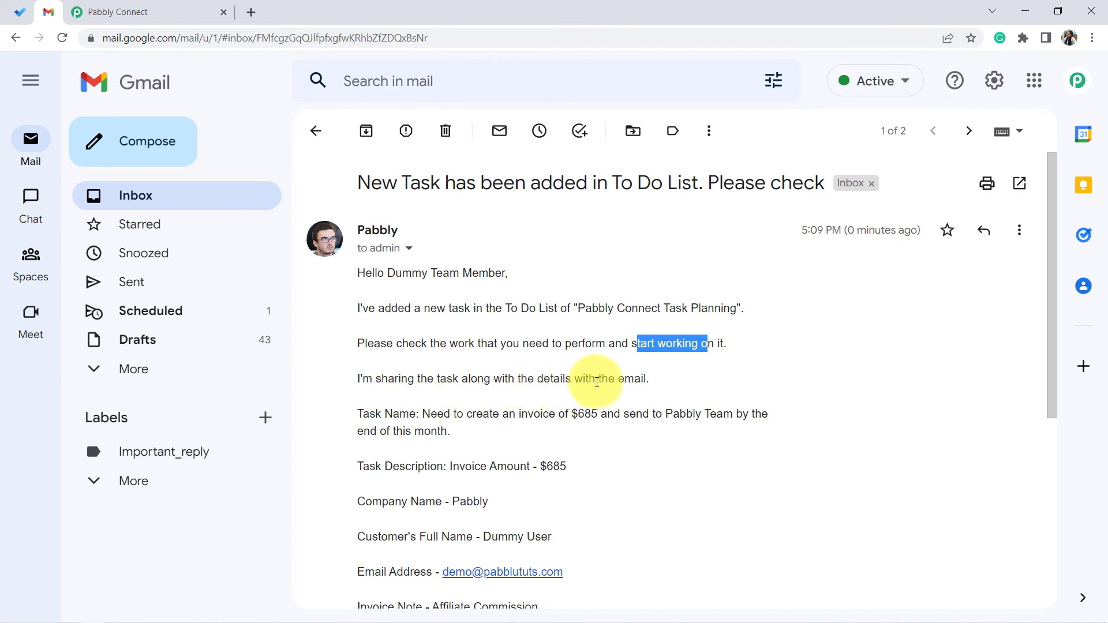
drag(596, 381, 634, 380)
scroll(457, 379, down, 1)
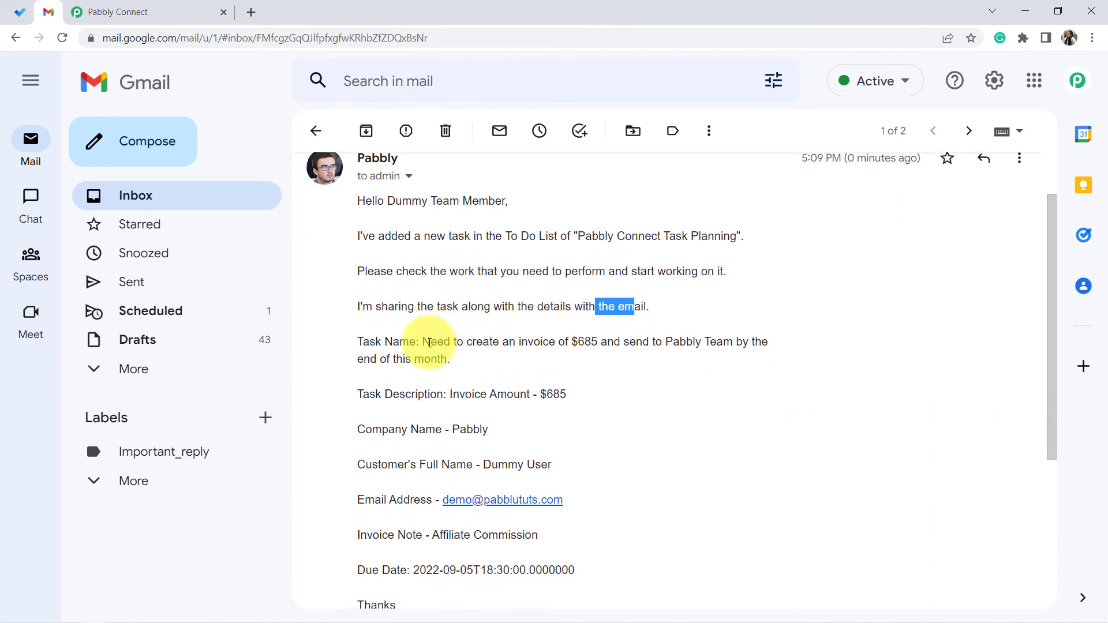
drag(429, 342, 487, 361)
drag(453, 395, 552, 495)
scroll(465, 401, down, 3)
drag(427, 353, 545, 377)
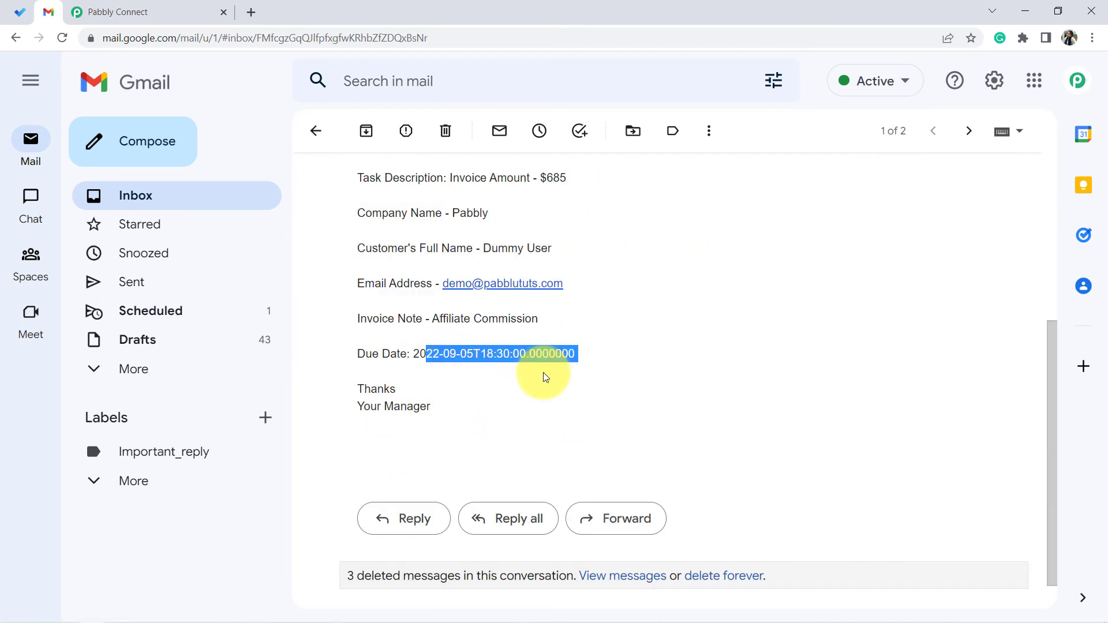
drag(372, 389, 416, 421)
click(417, 418)
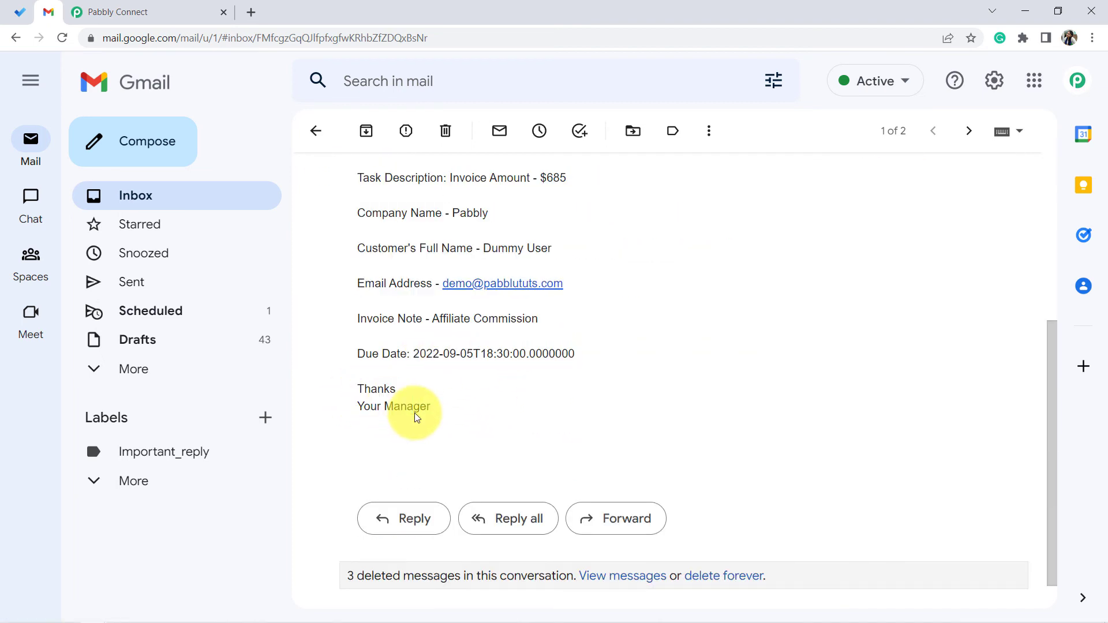
- Return to Pabbly Connect and collapse both the Microsoft To-Do trigger and the Gmail action steps
click(115, 11)
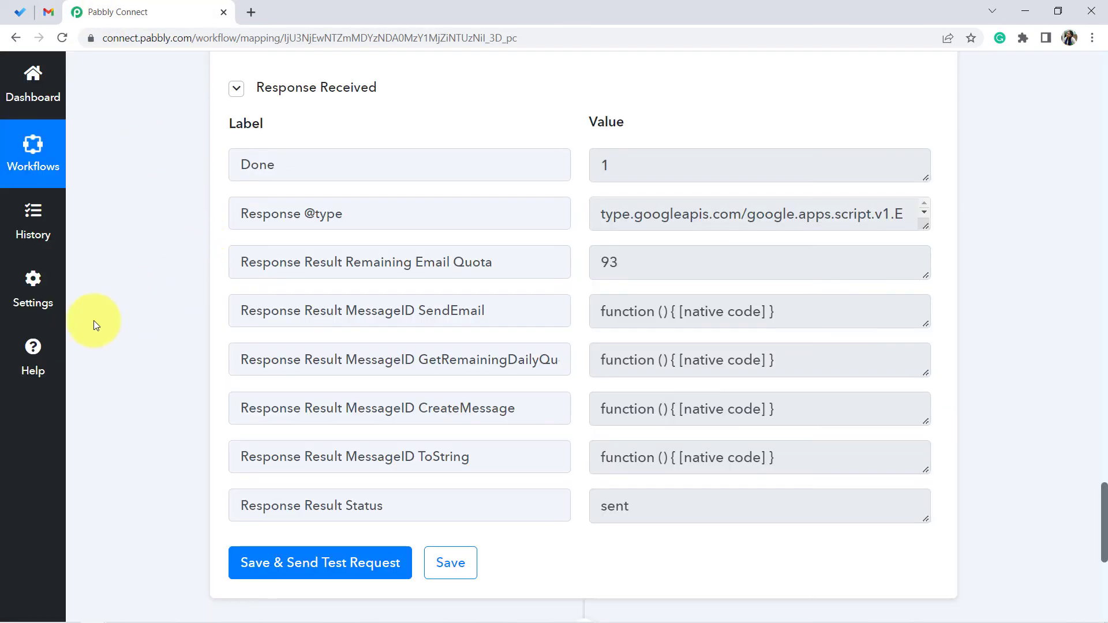
scroll(123, 299, down, 3)
scroll(123, 299, up, 10)
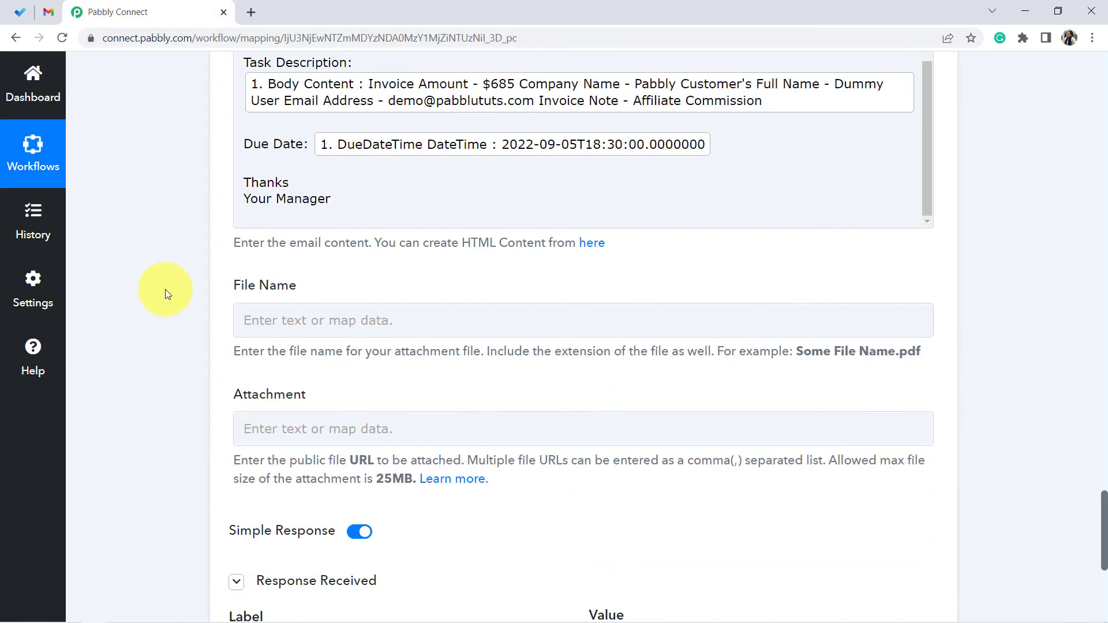
scroll(165, 290, up, 20)
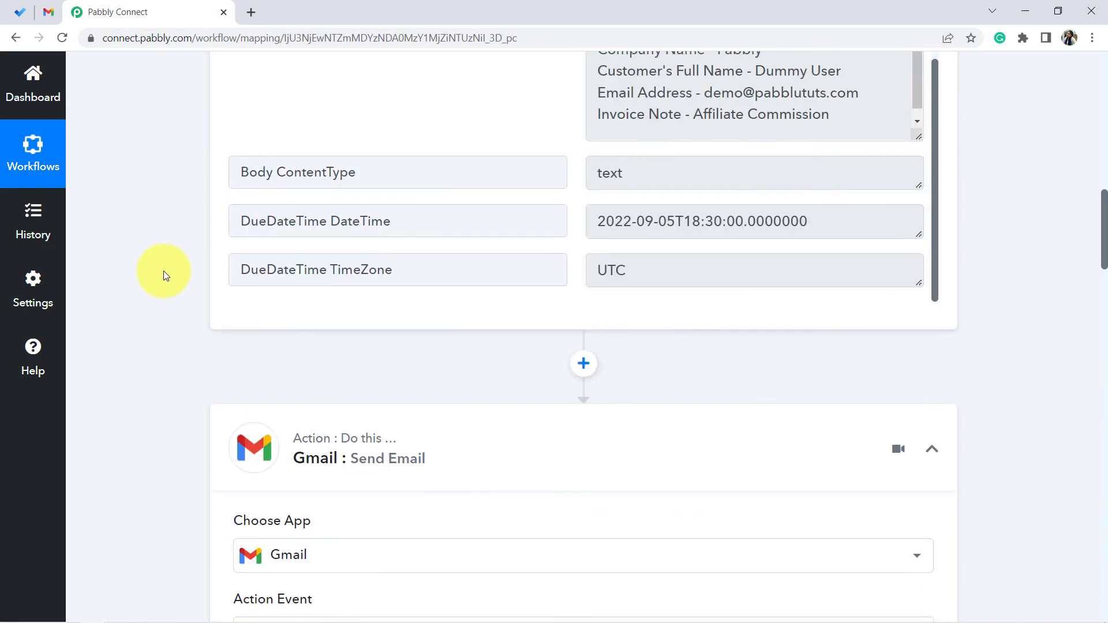
scroll(164, 271, up, 20)
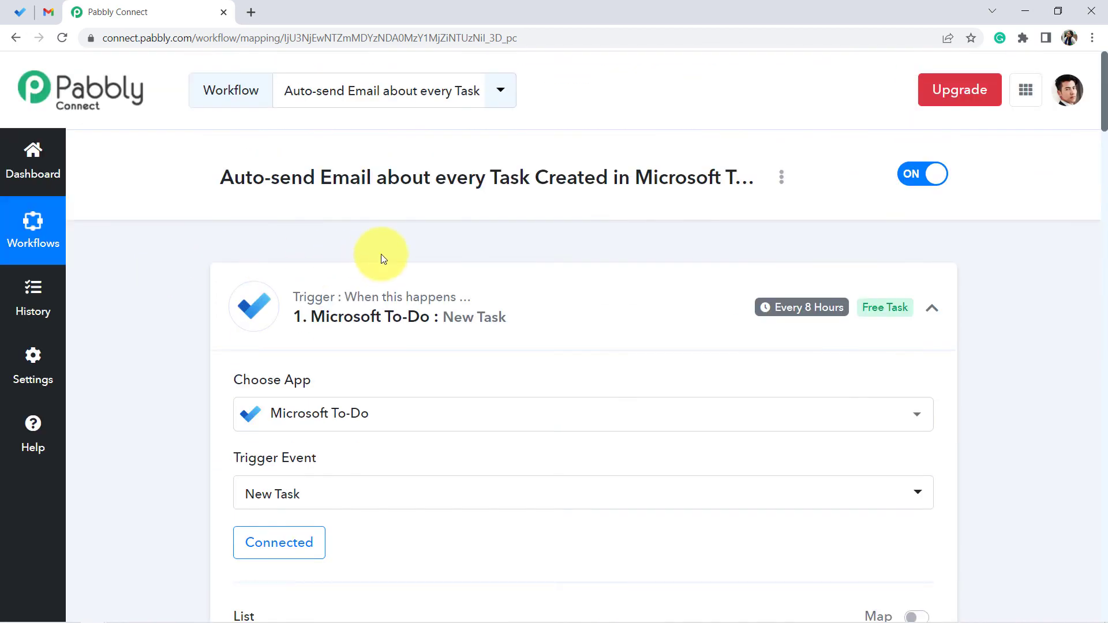
click(384, 298)
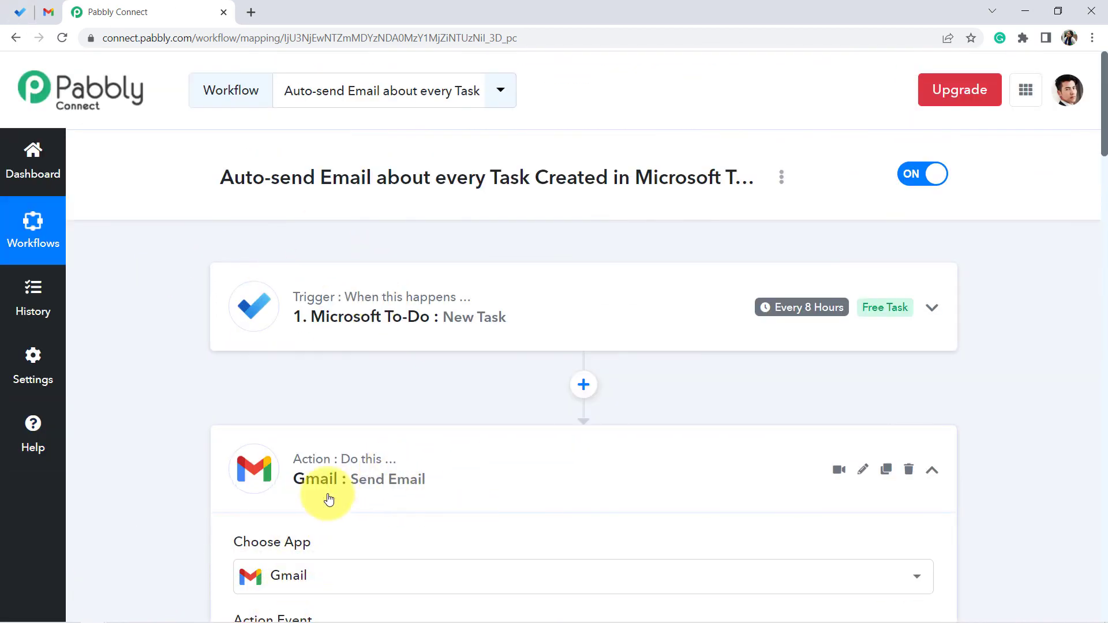
click(347, 475)
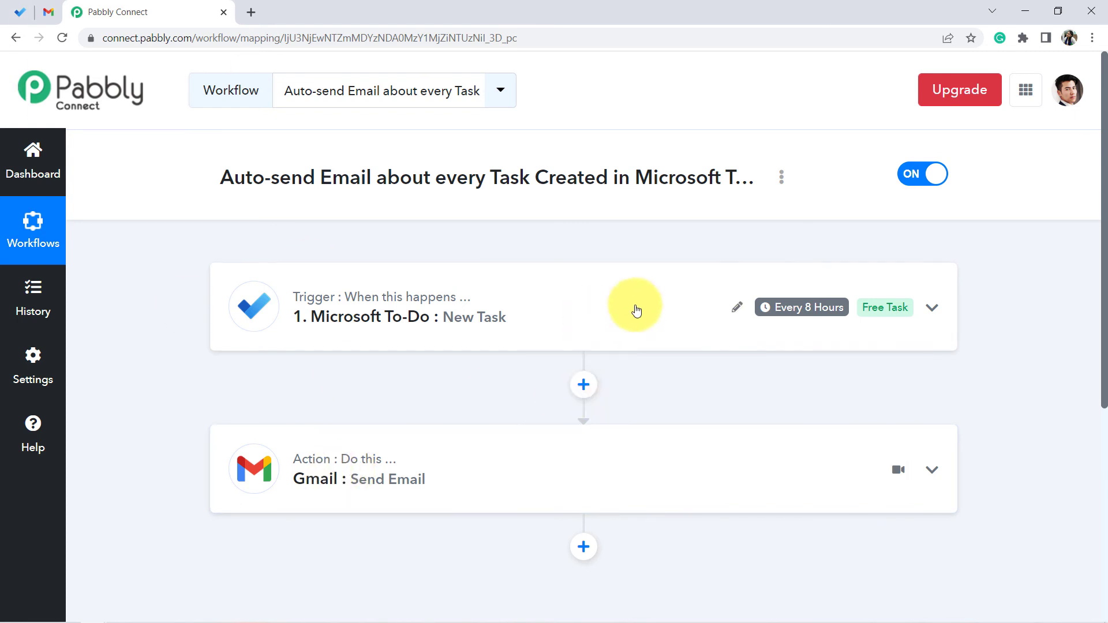
mouse_move(815, 315)
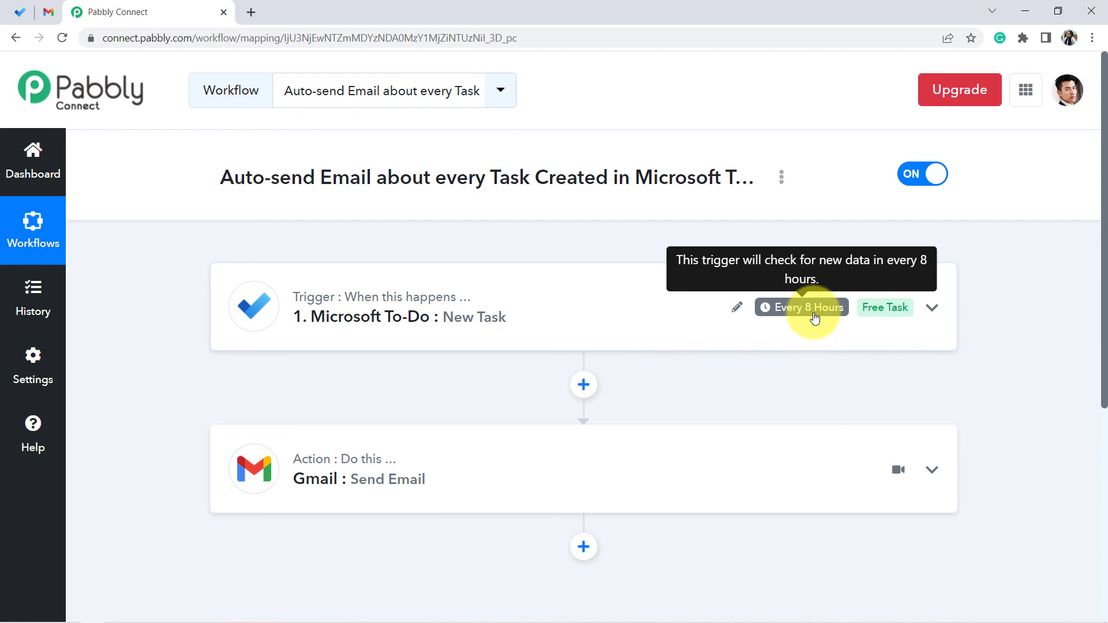
- Switch to Microsoft To Do and open the task about arranging the lunch and meeting
click(19, 12)
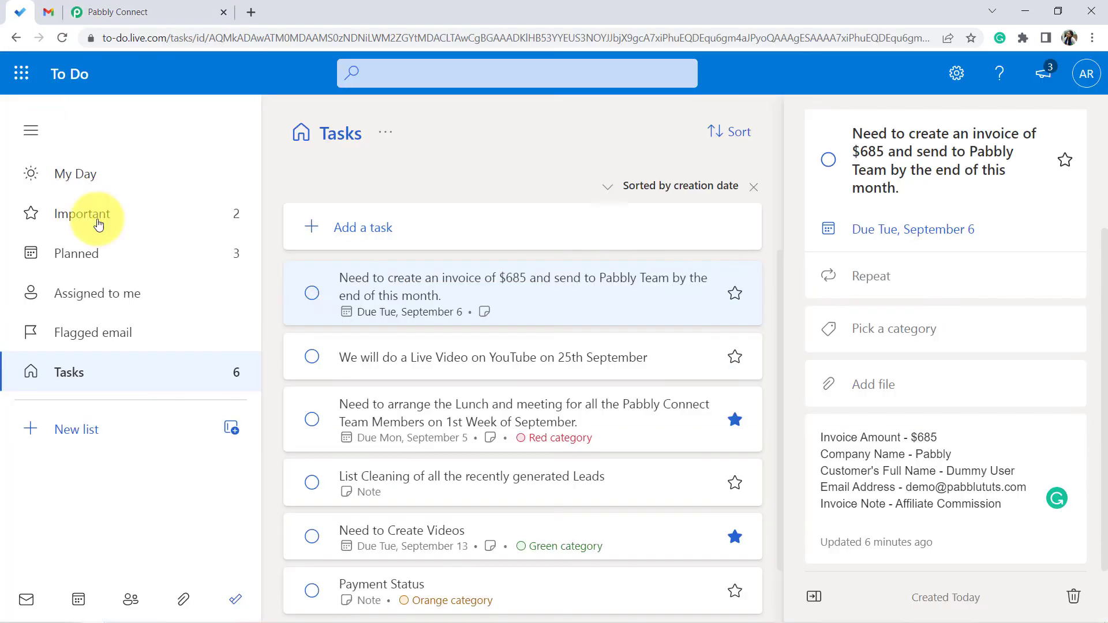
click(398, 424)
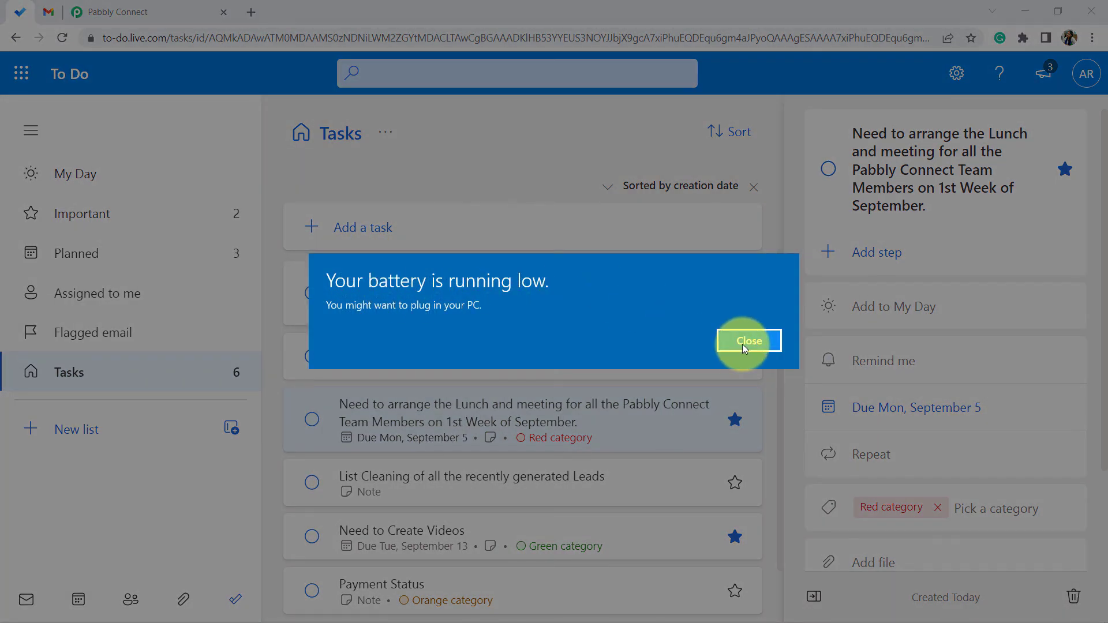
- Dismiss the low-battery notice and return to the Pabbly Connect workflow to review its trigger and action steps
click(745, 346)
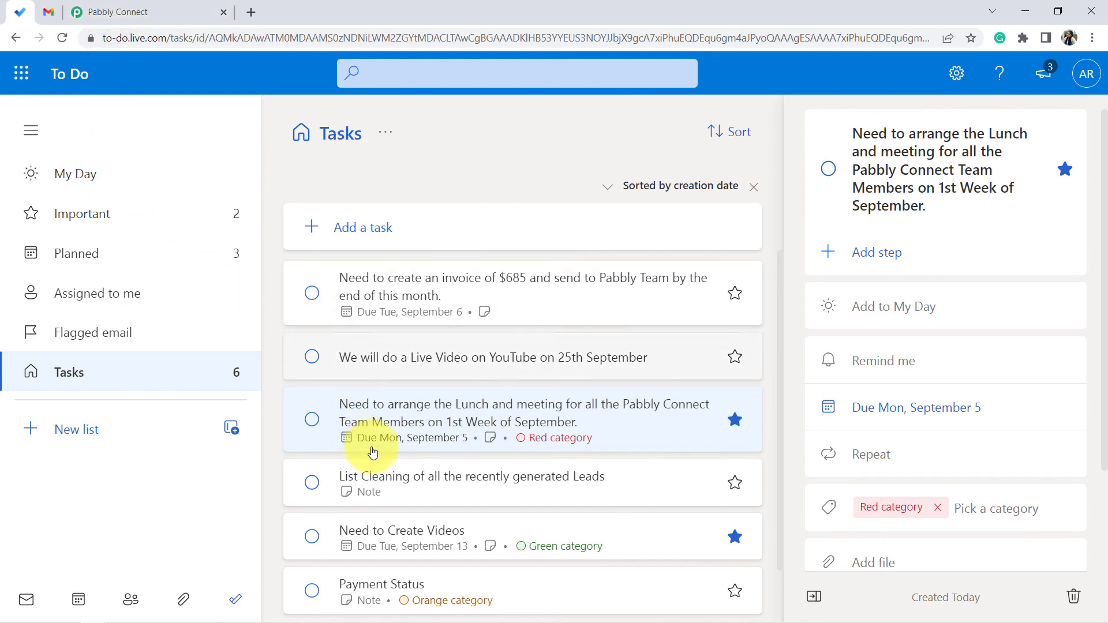
click(119, 13)
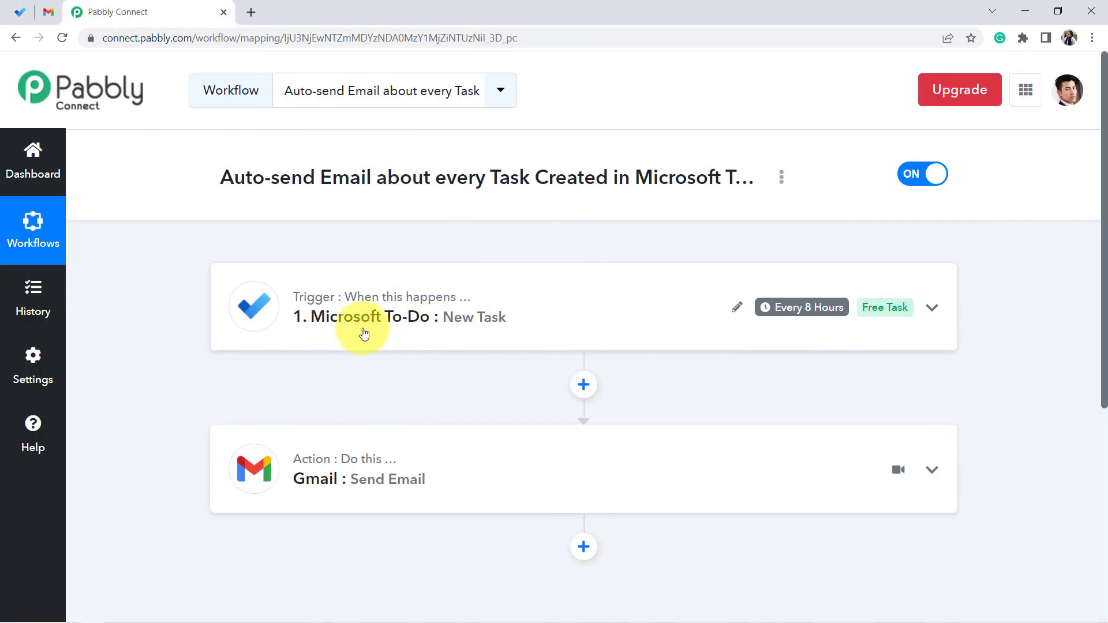
scroll(358, 340, down, 3)
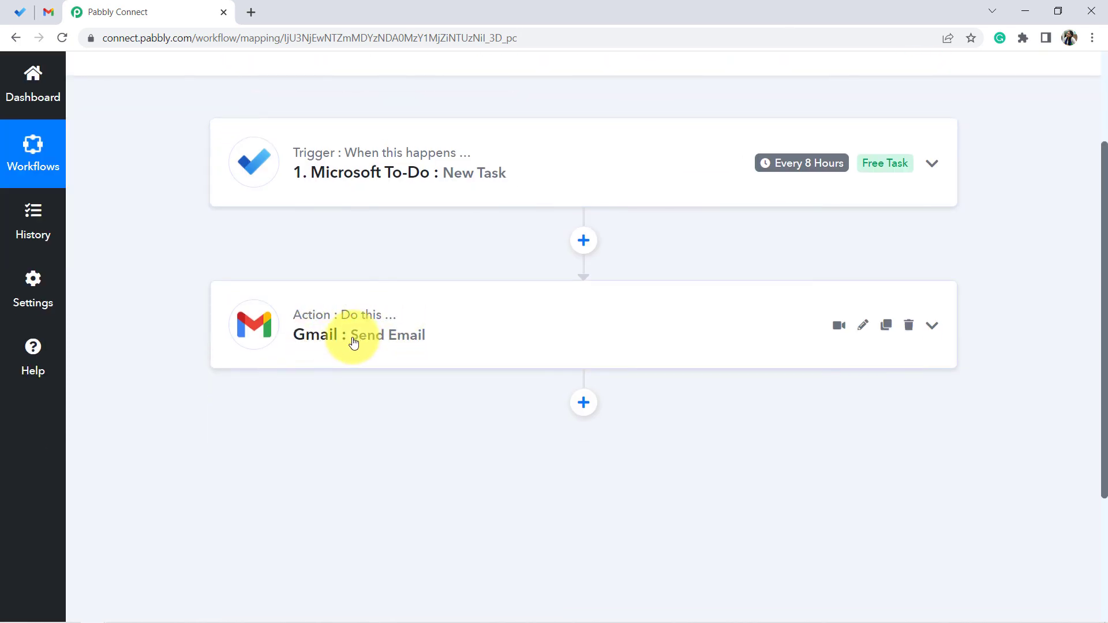
scroll(381, 357, down, 1)
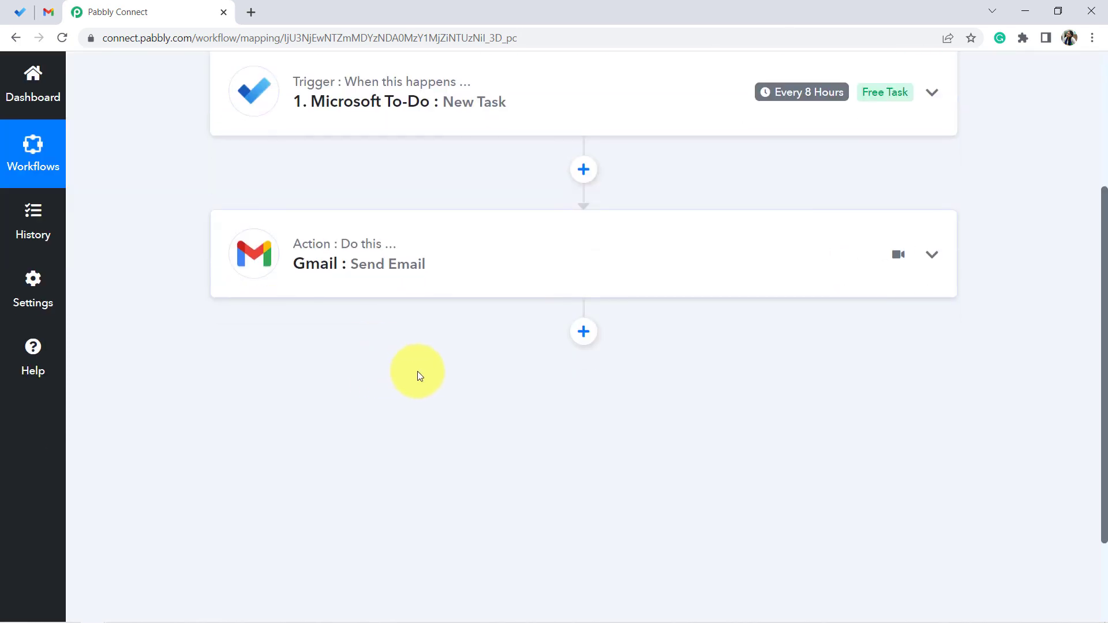
scroll(427, 323, up, 4)
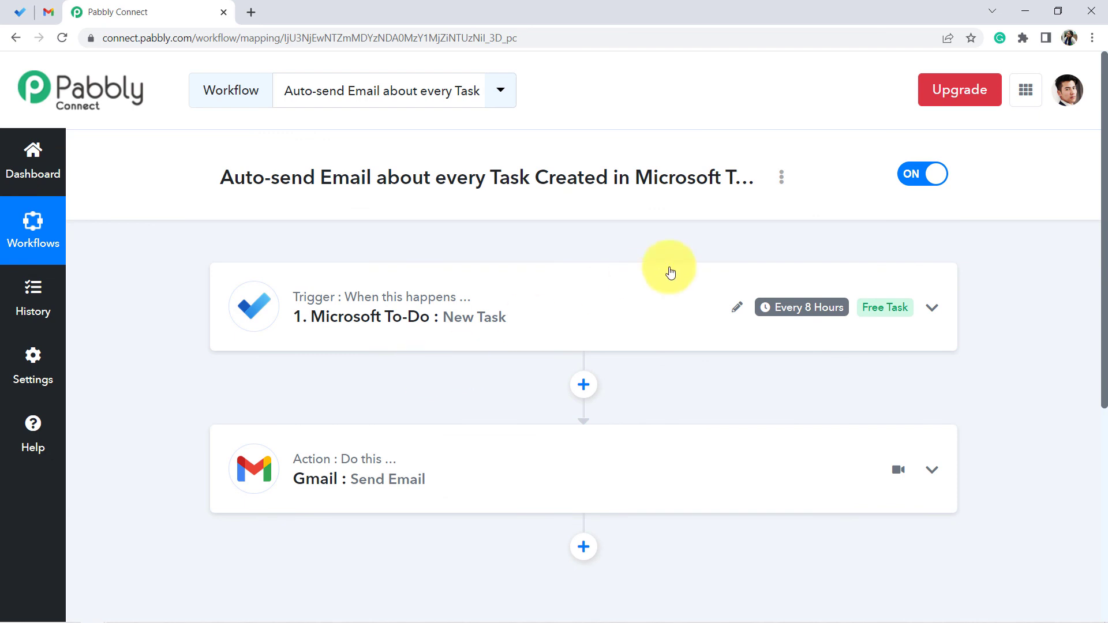
- Share the workflow from its options menu, select the generated share link, and close the dialog
click(781, 177)
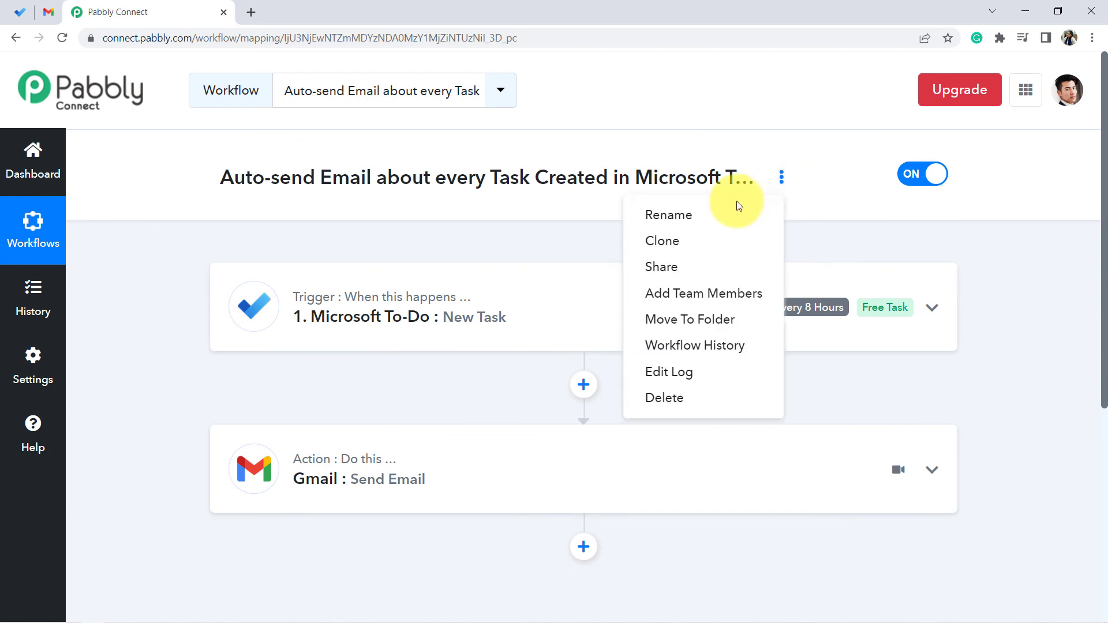
click(664, 264)
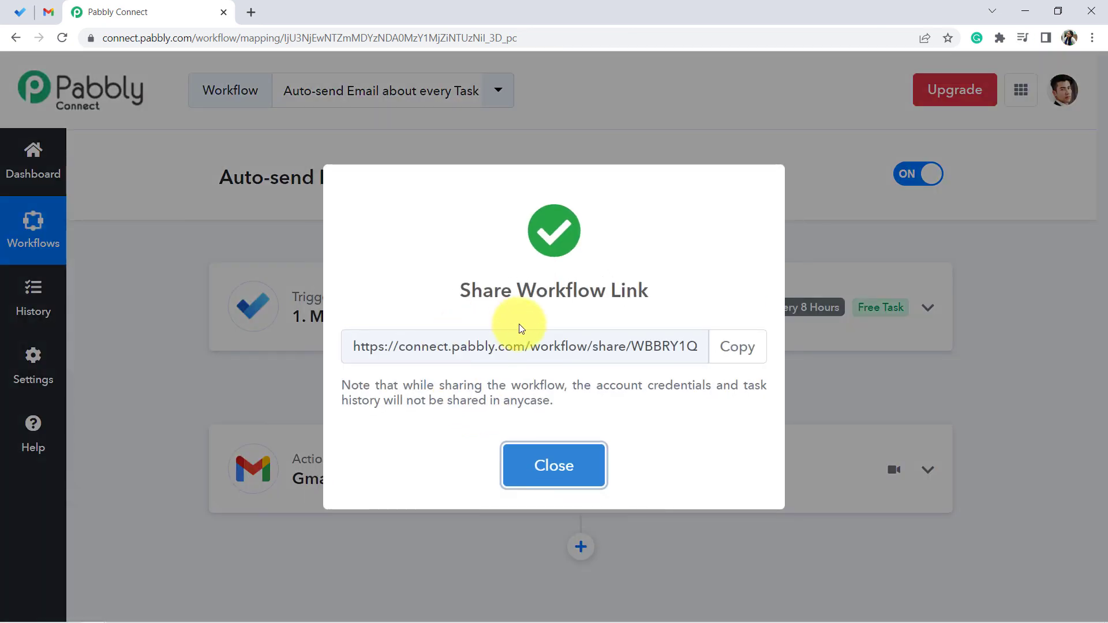
drag(618, 347, 317, 346)
click(530, 349)
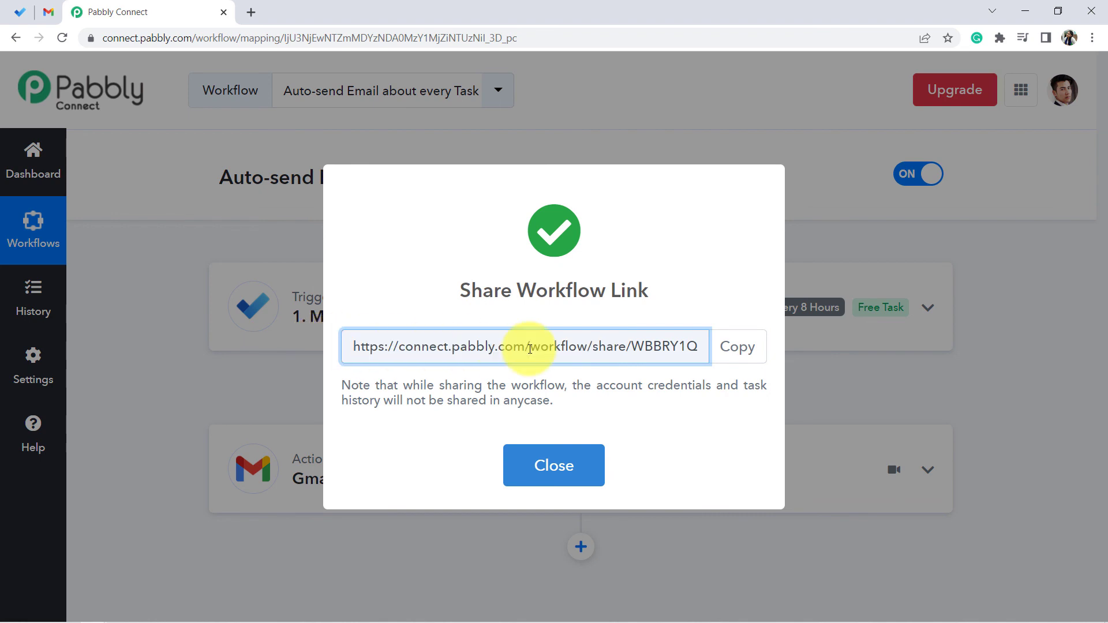
click(539, 466)
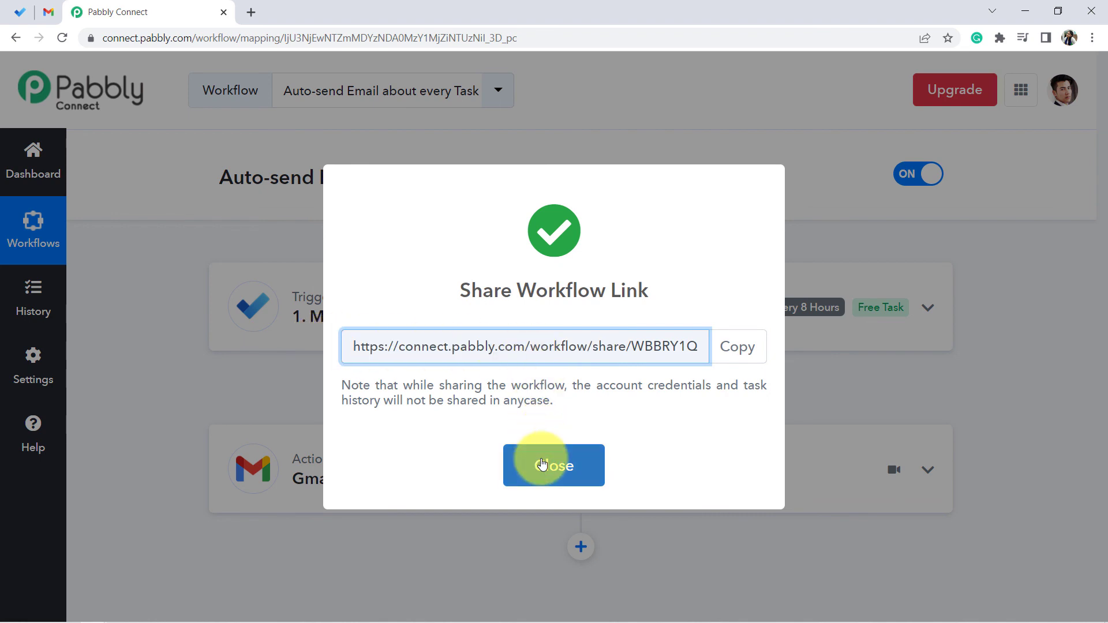